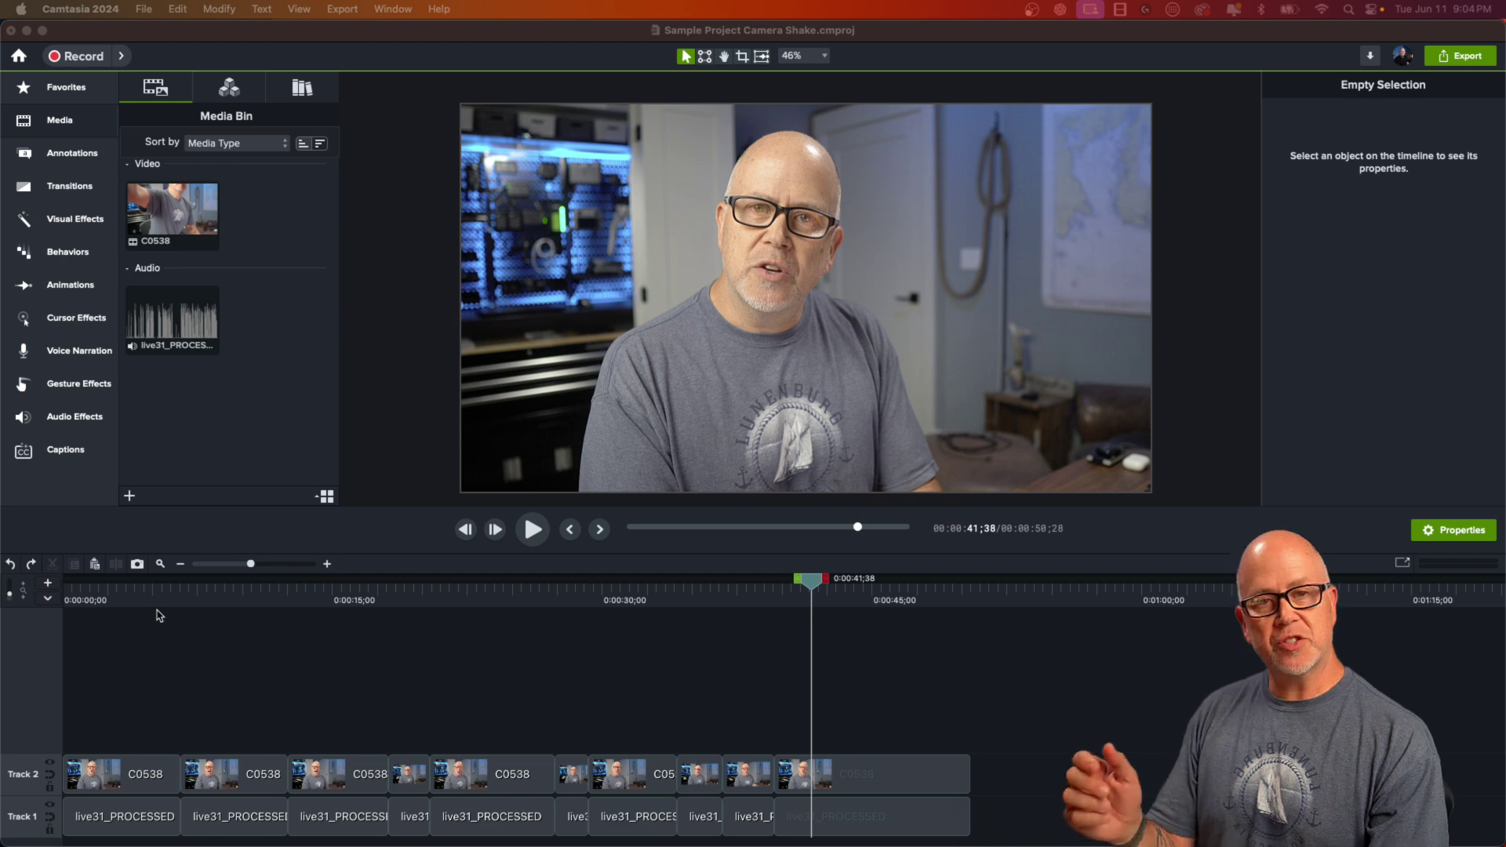
click(139, 602)
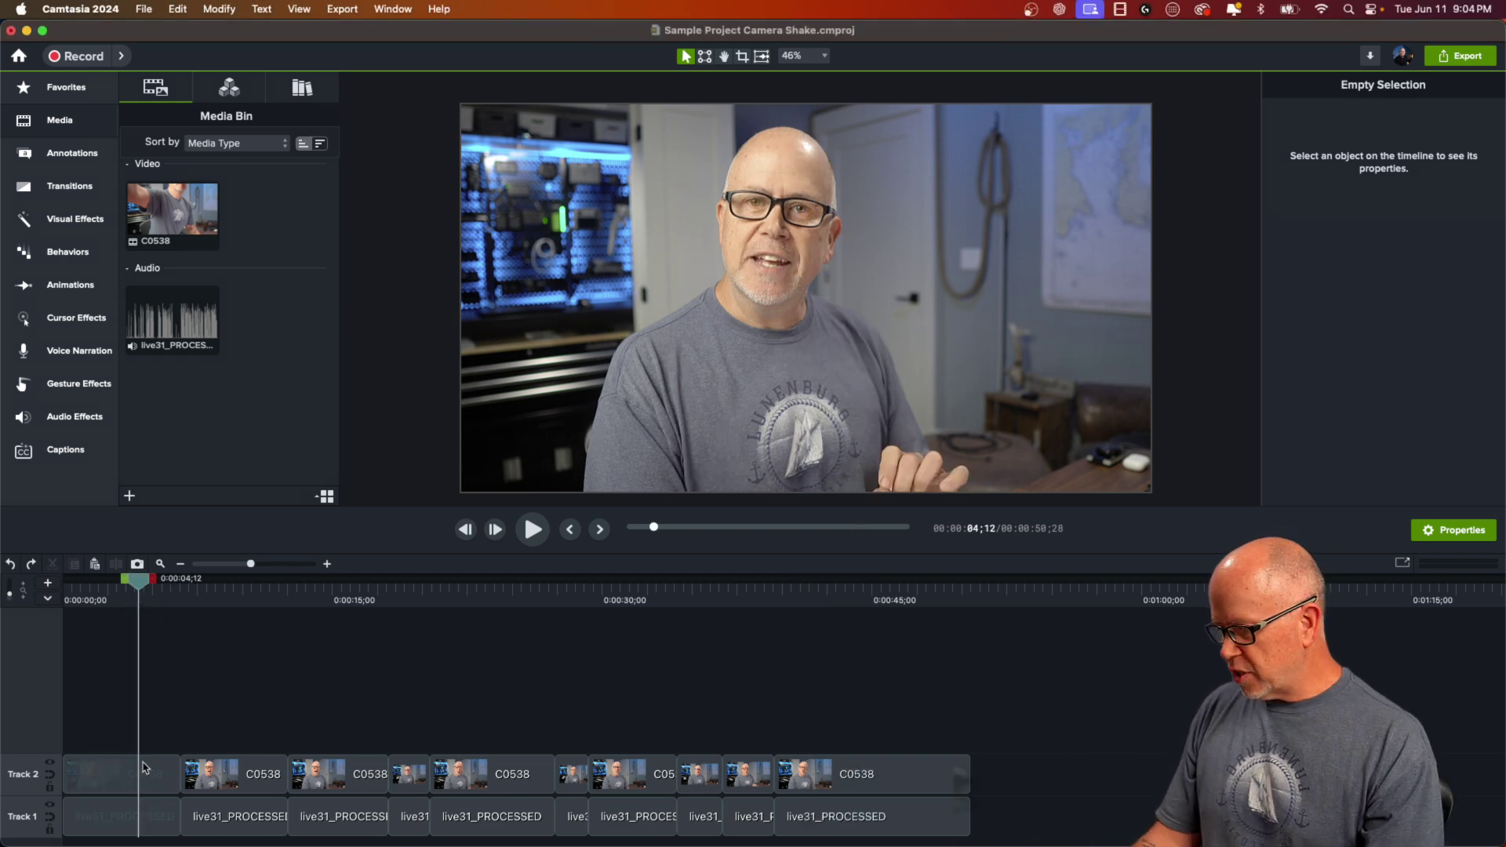
drag(141, 773, 337, 788)
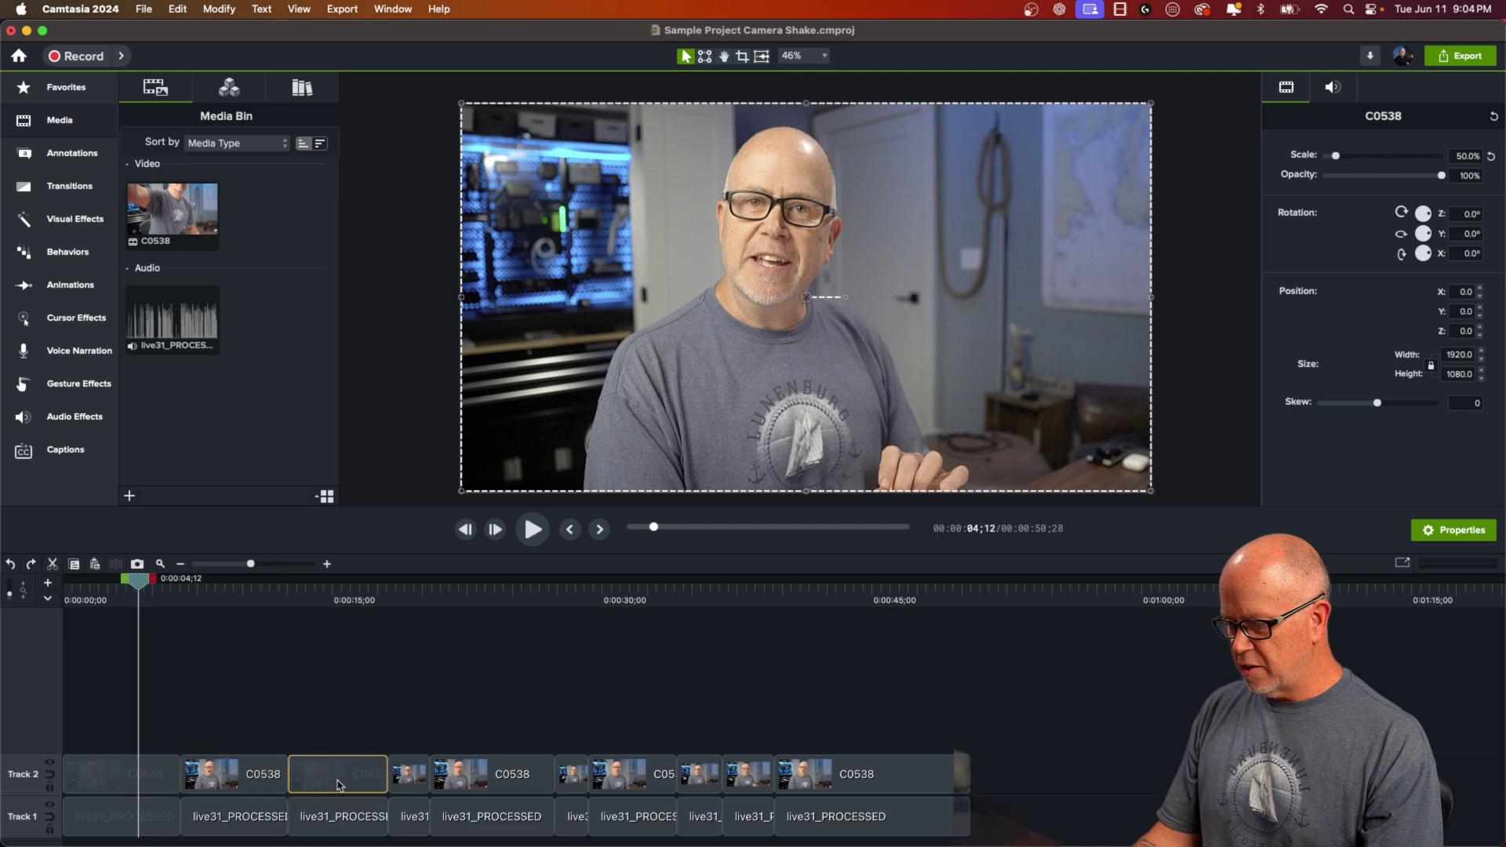
click(337, 817)
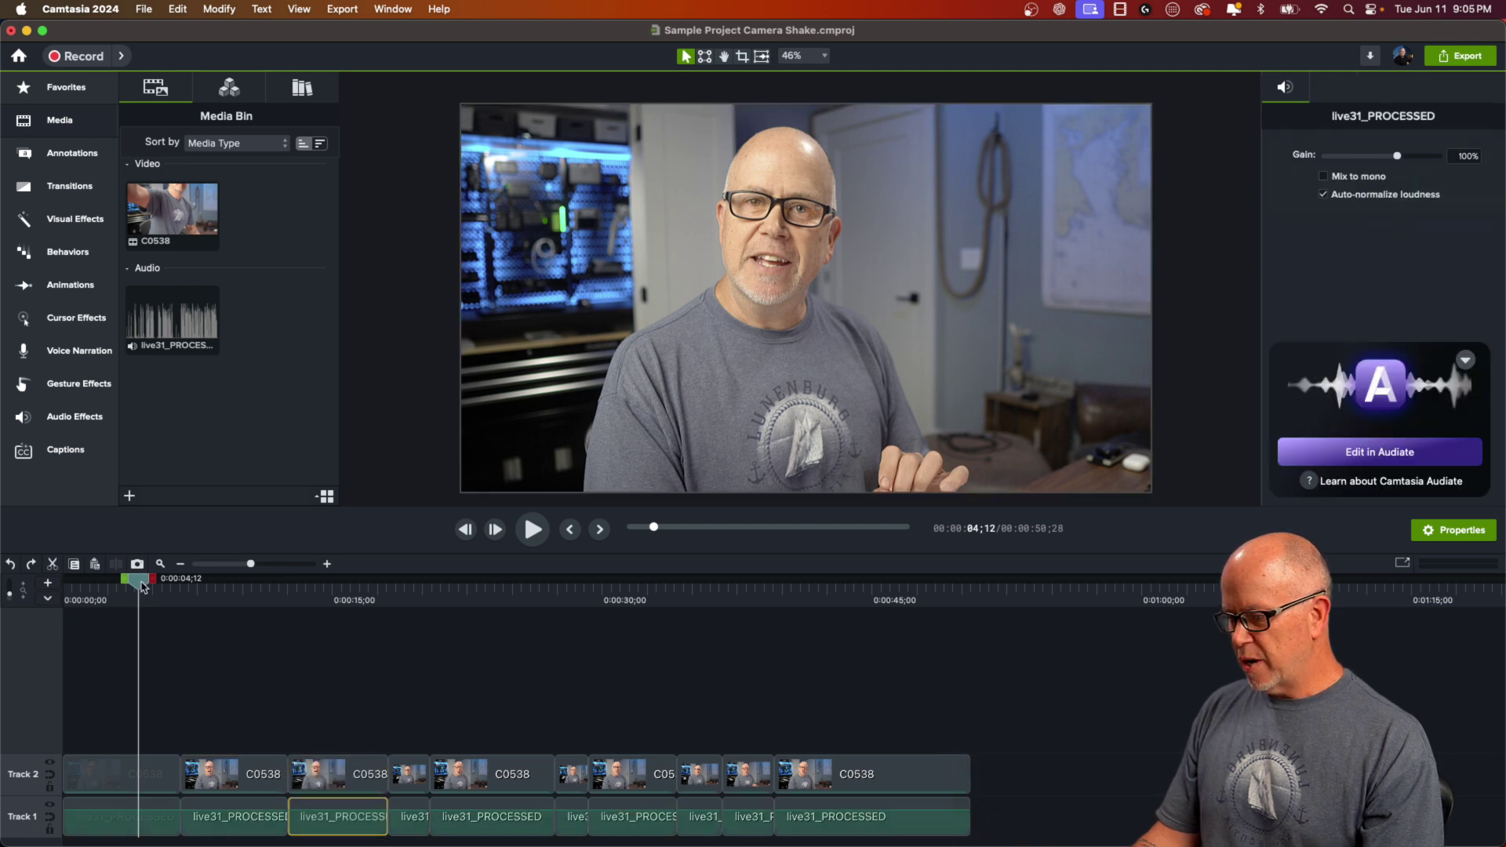
drag(140, 585, 149, 698)
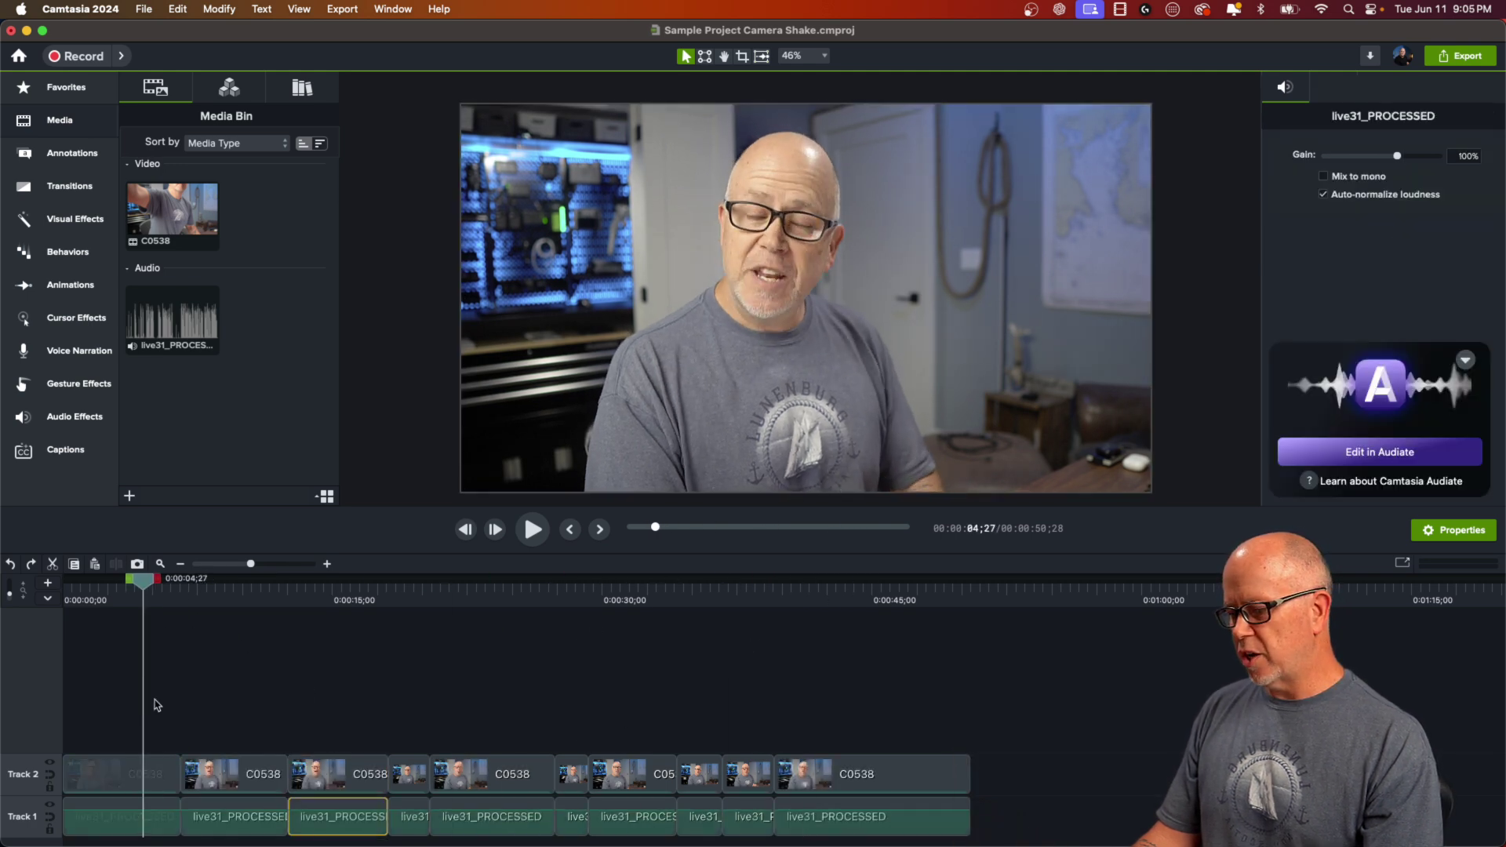
click(225, 693)
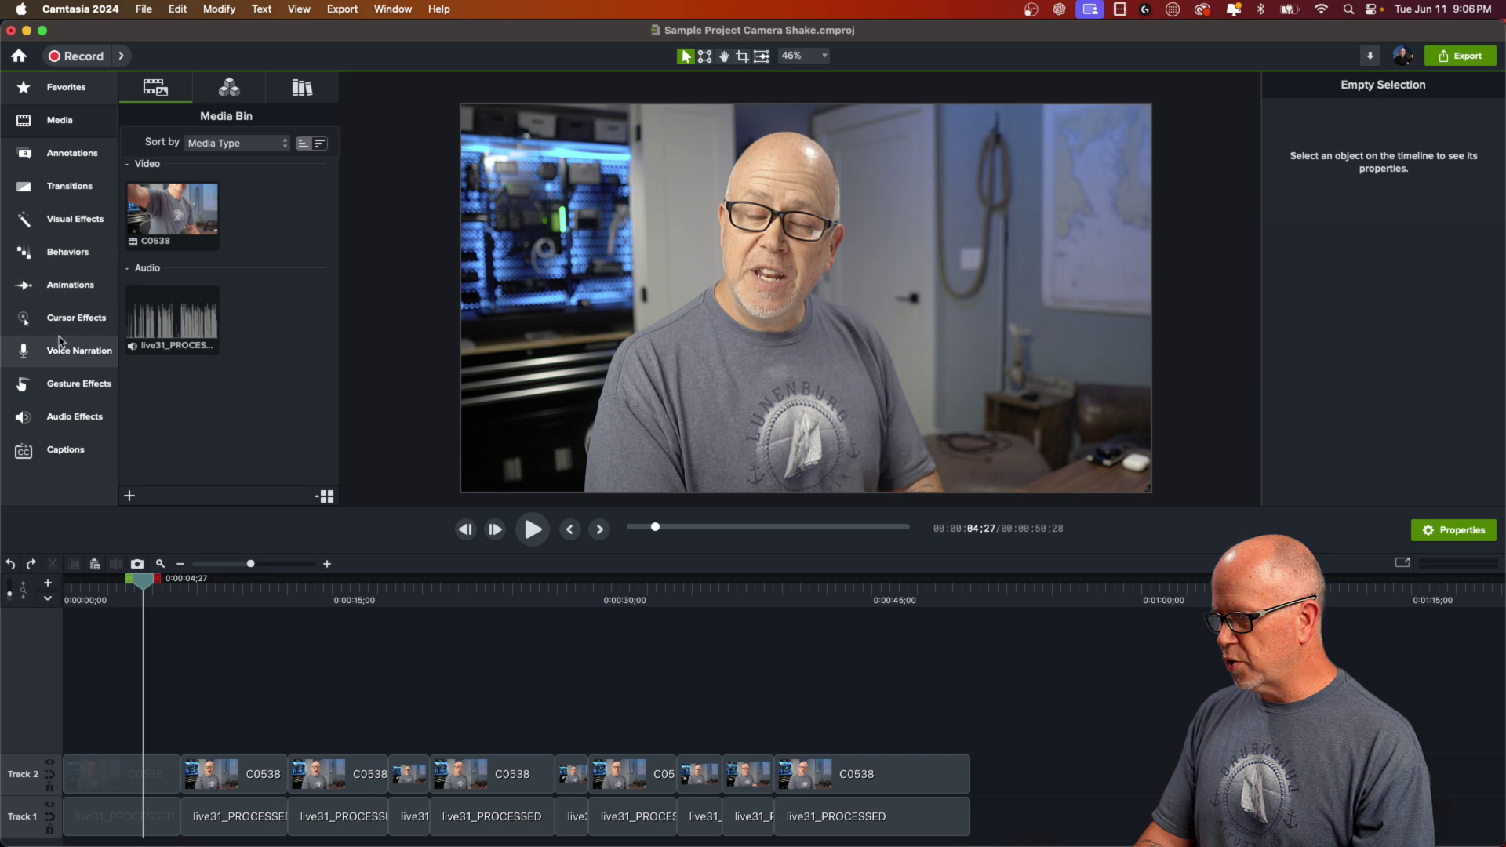
Apply the Wiggle behavior to the first C0538 clip on Track 2 and select it in the clip's effects
click(76, 254)
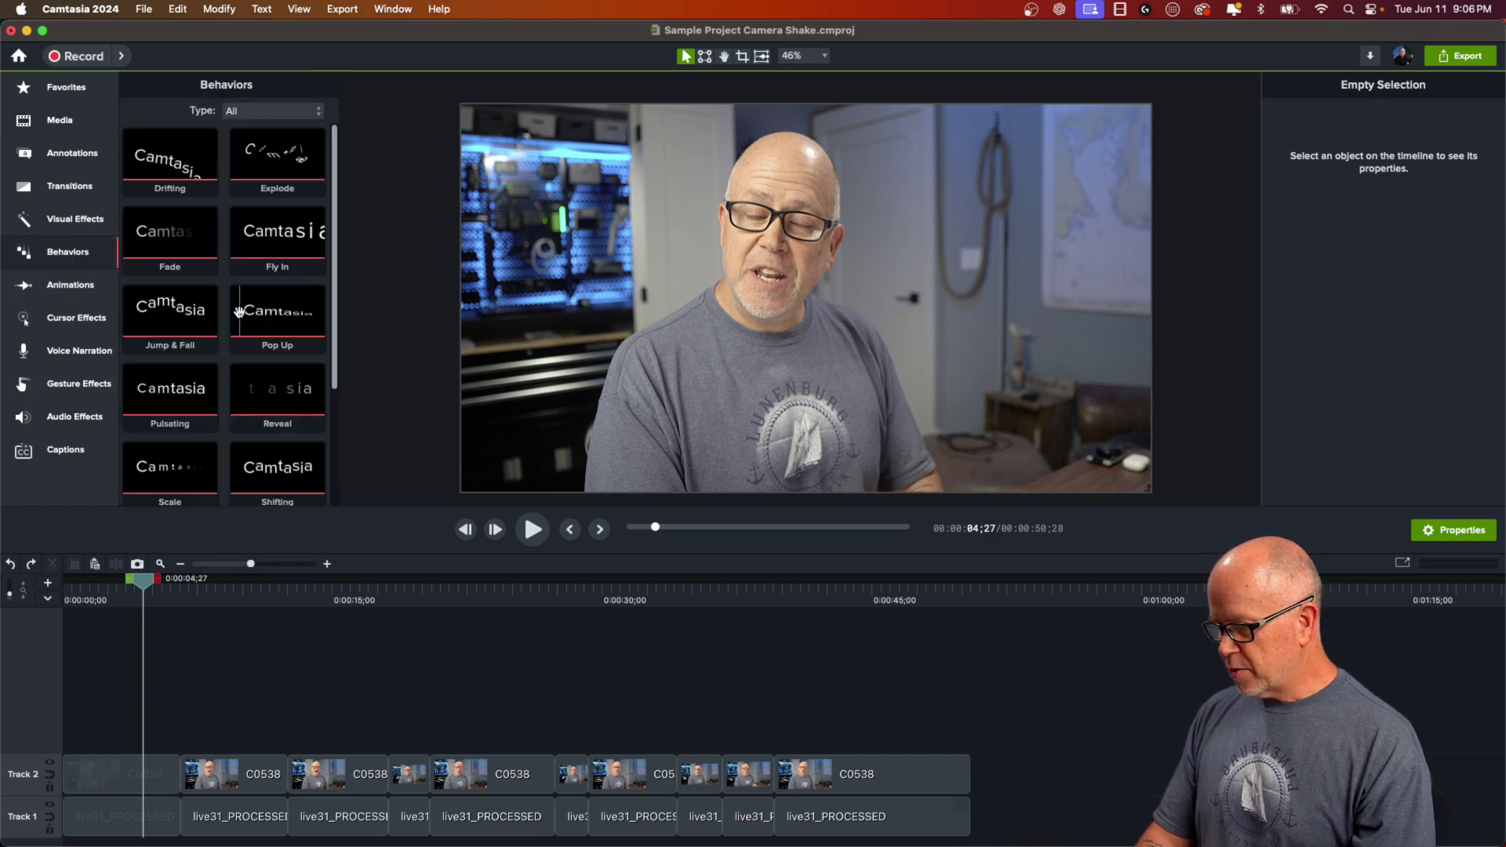
scroll(258, 368, down, 5)
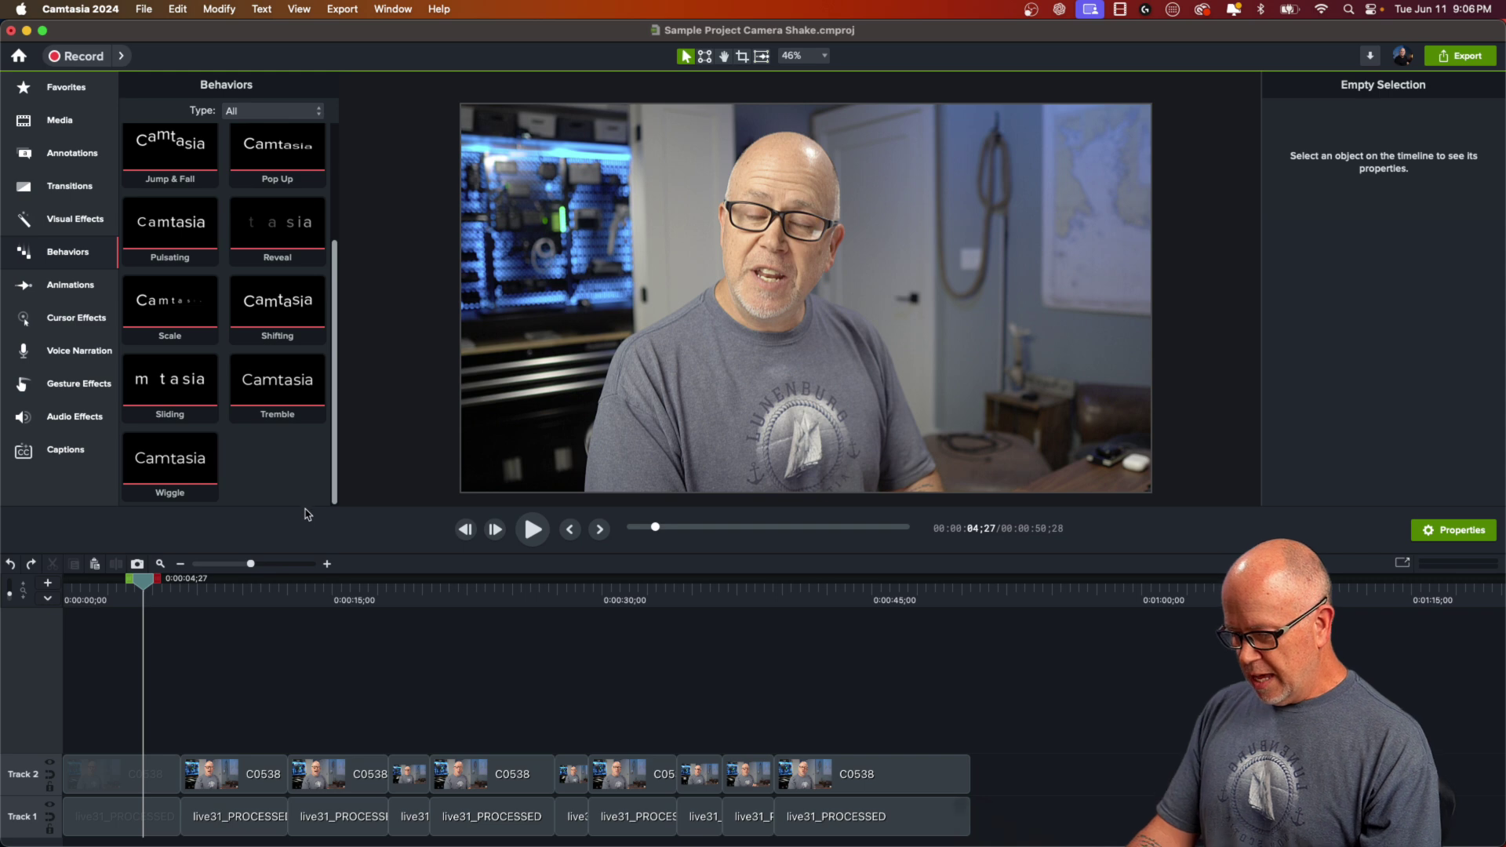
click(166, 461)
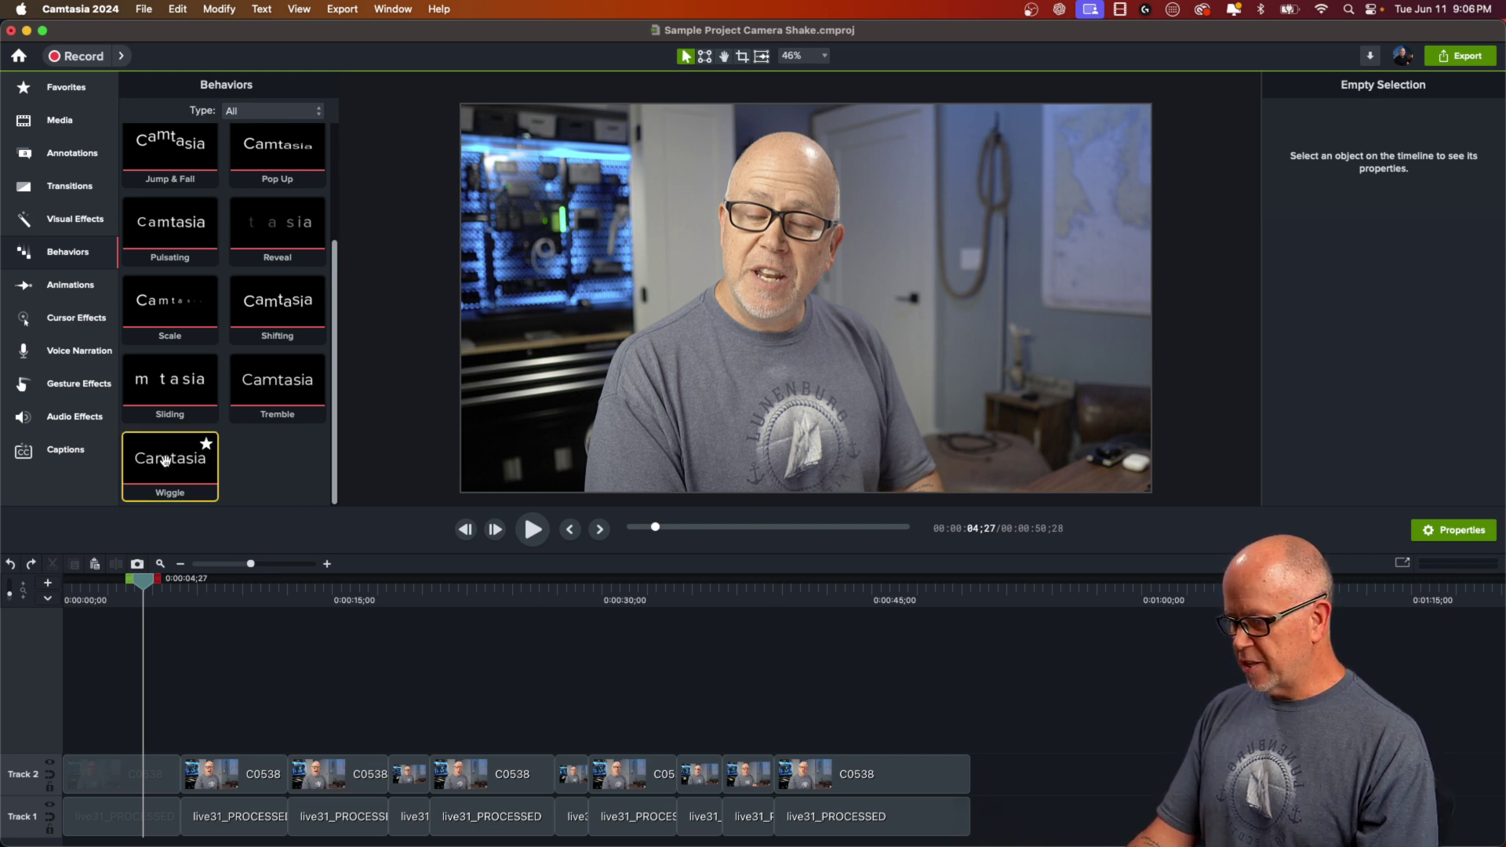
drag(166, 462, 133, 779)
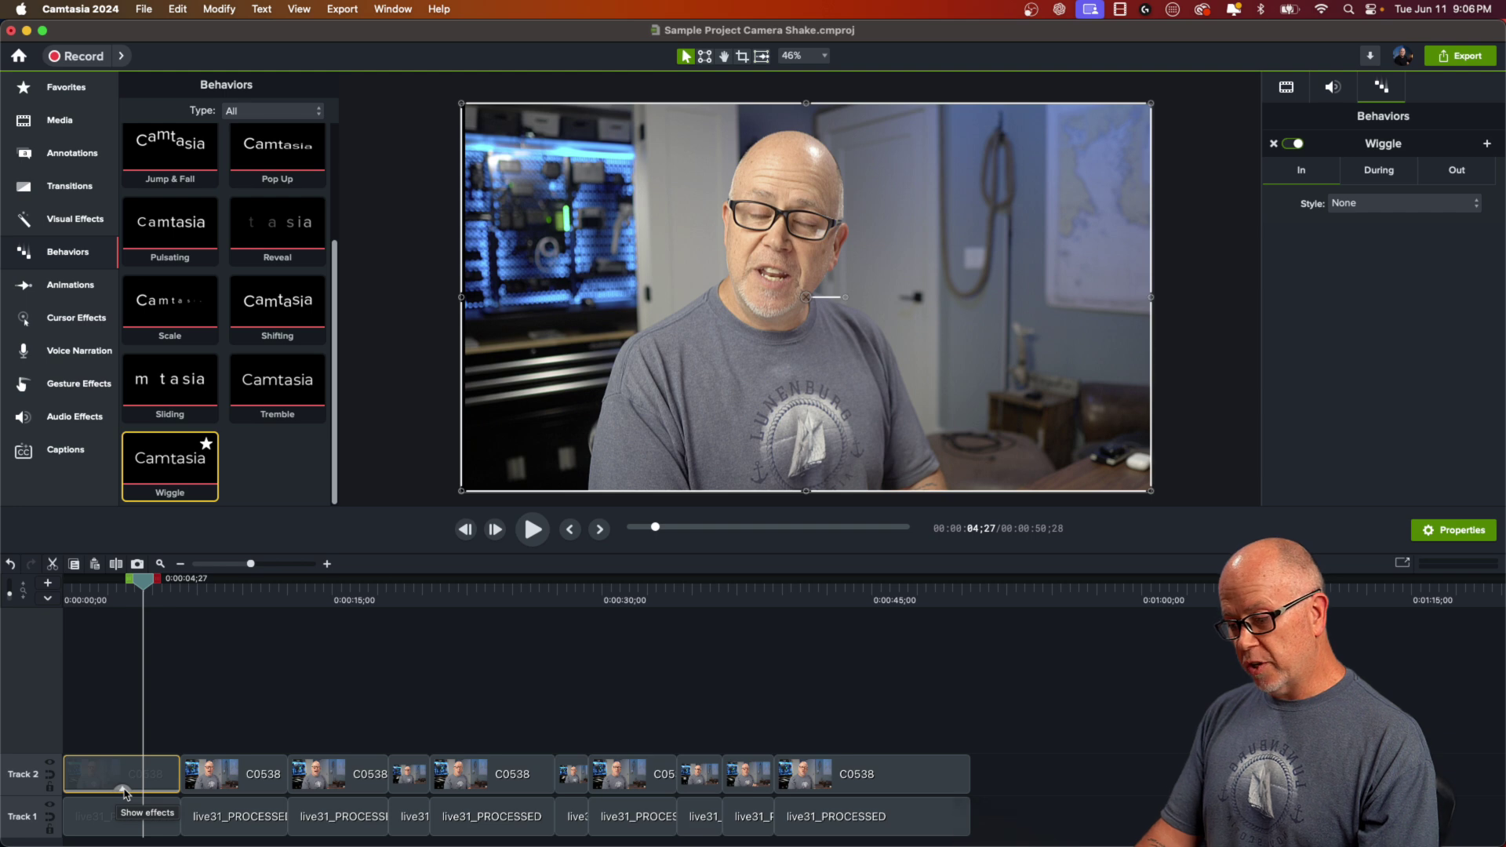
click(124, 790)
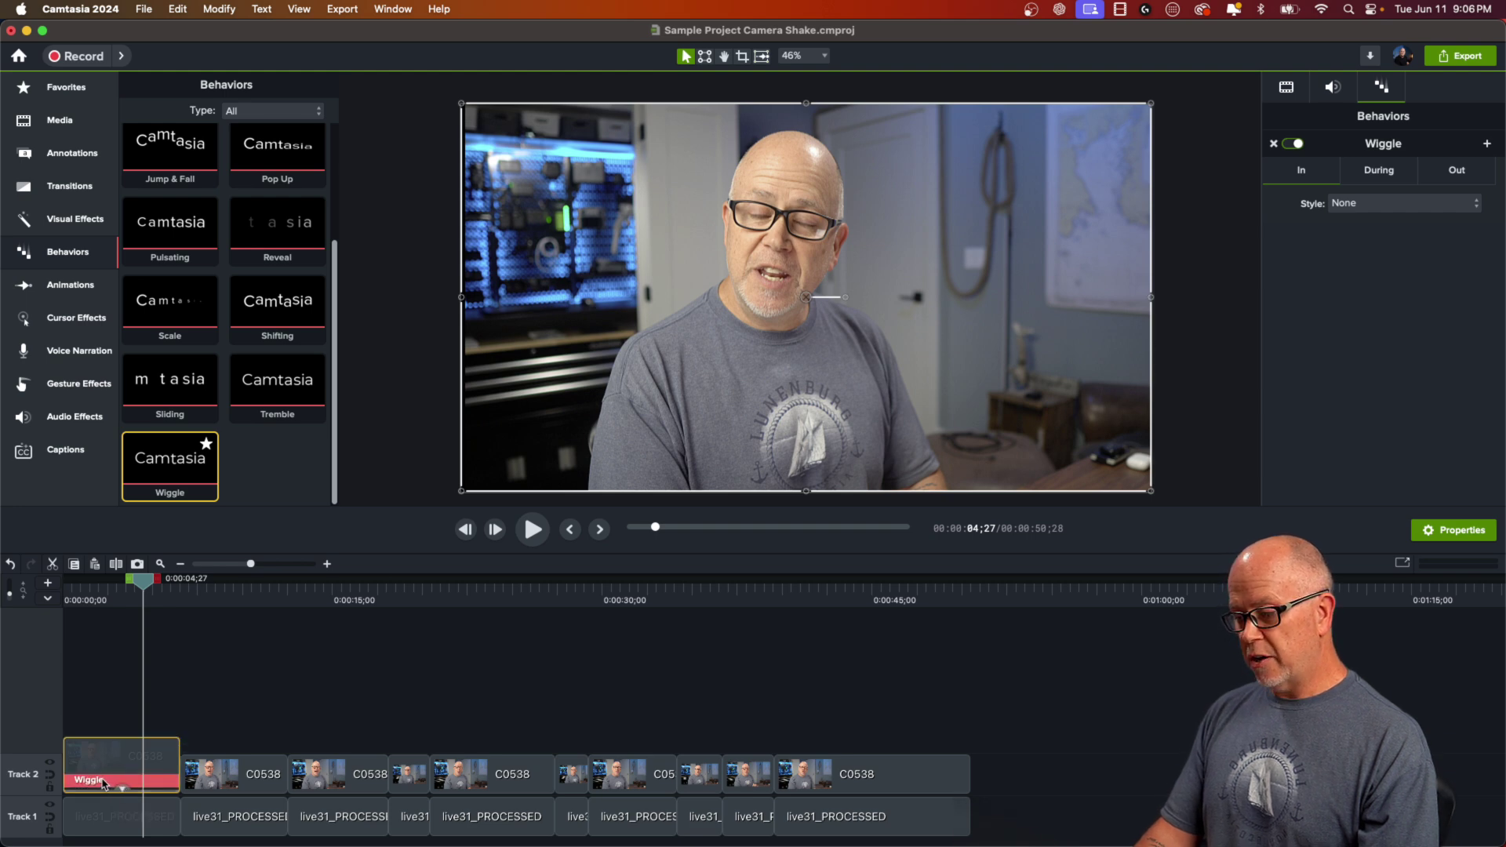
click(105, 782)
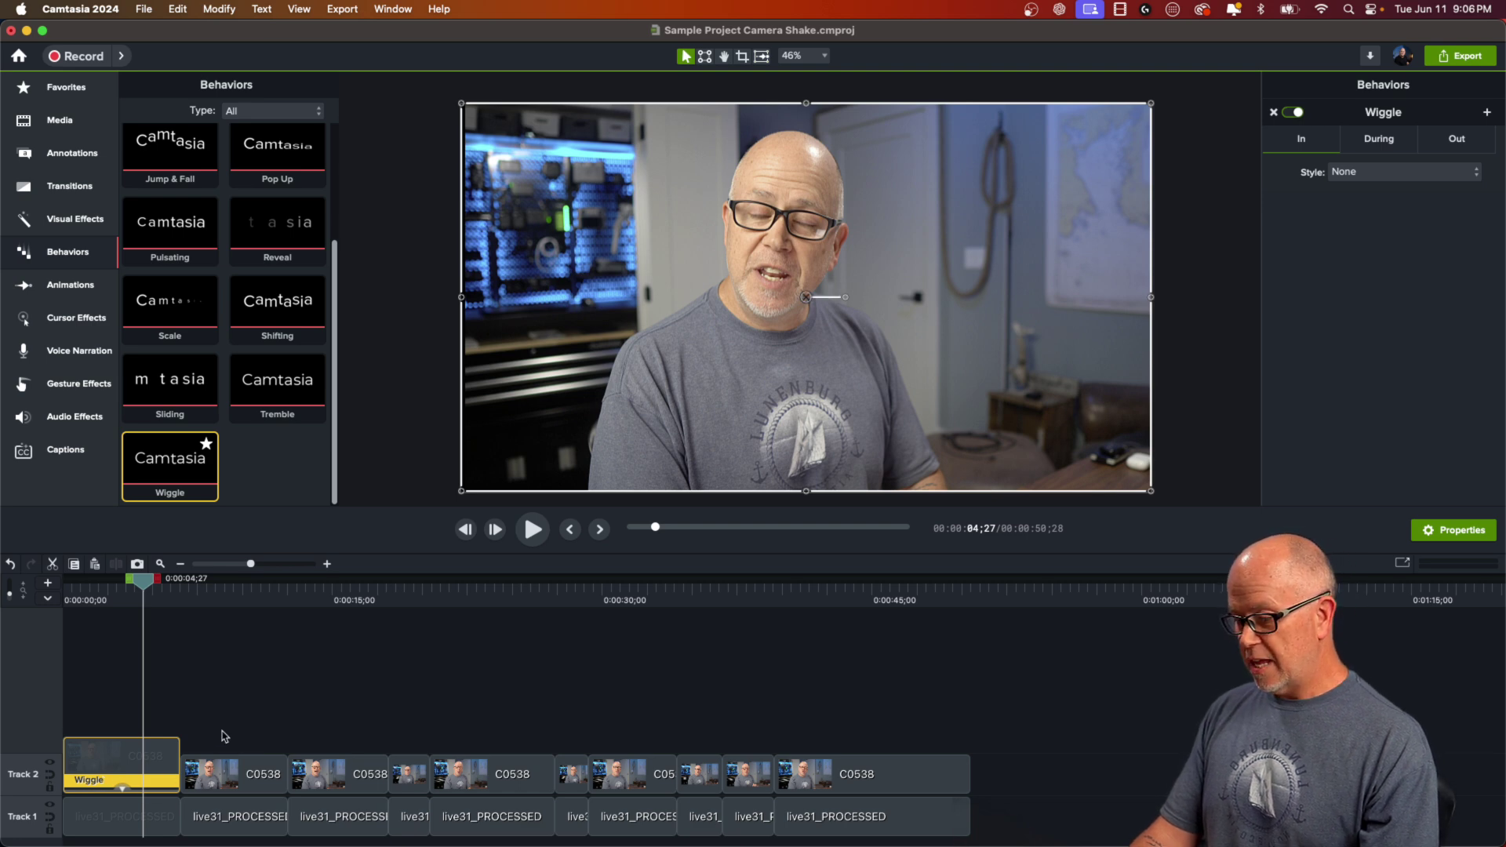
Paste the Wiggle behavior onto all the other C0538 clips on Track 2, and undo the Wiggle on every clip
drag(223, 732, 908, 779)
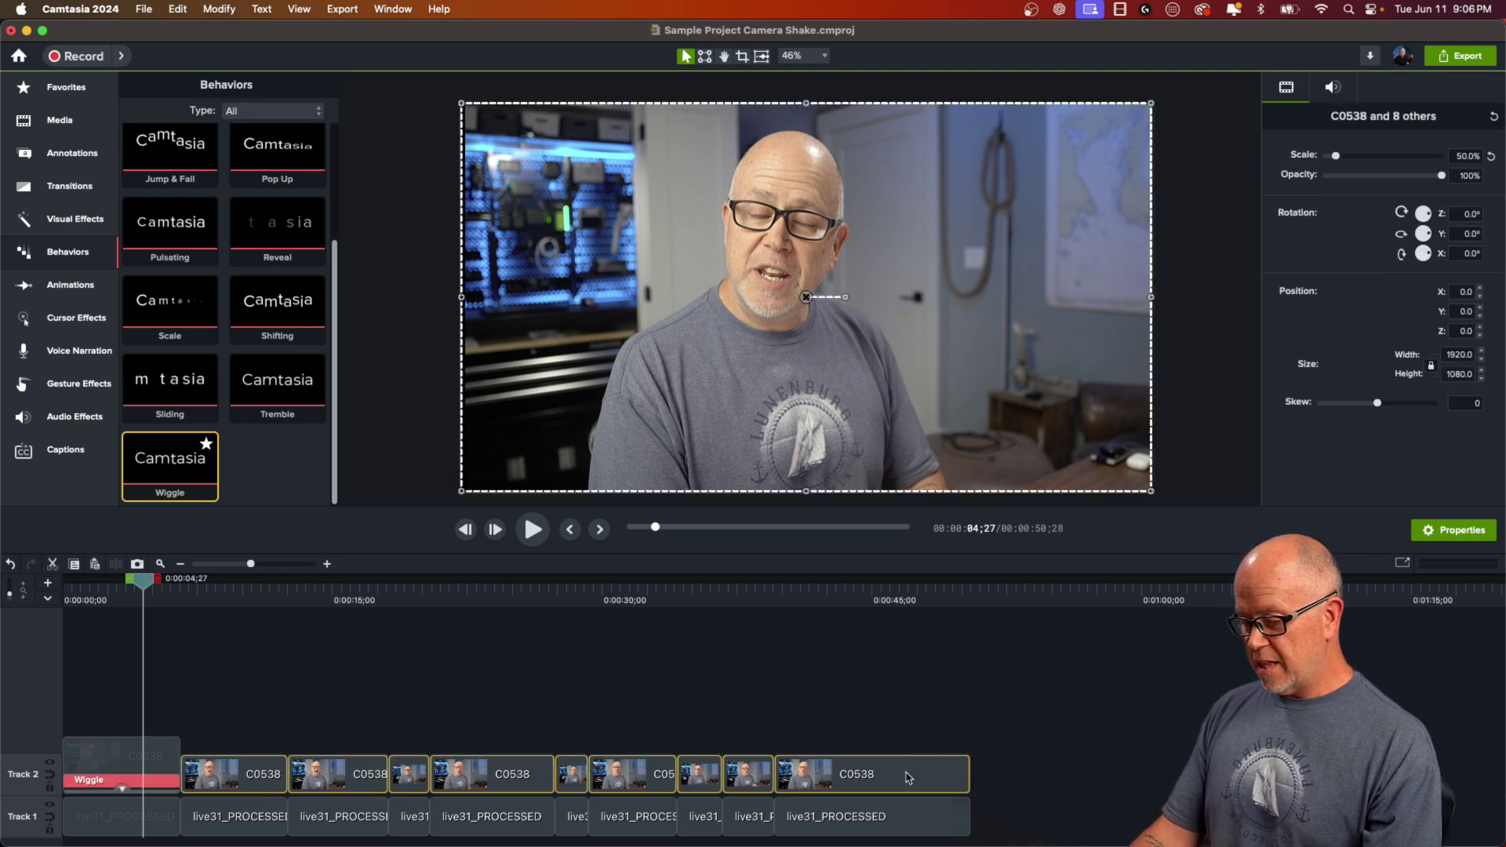
key(super+shift+v)
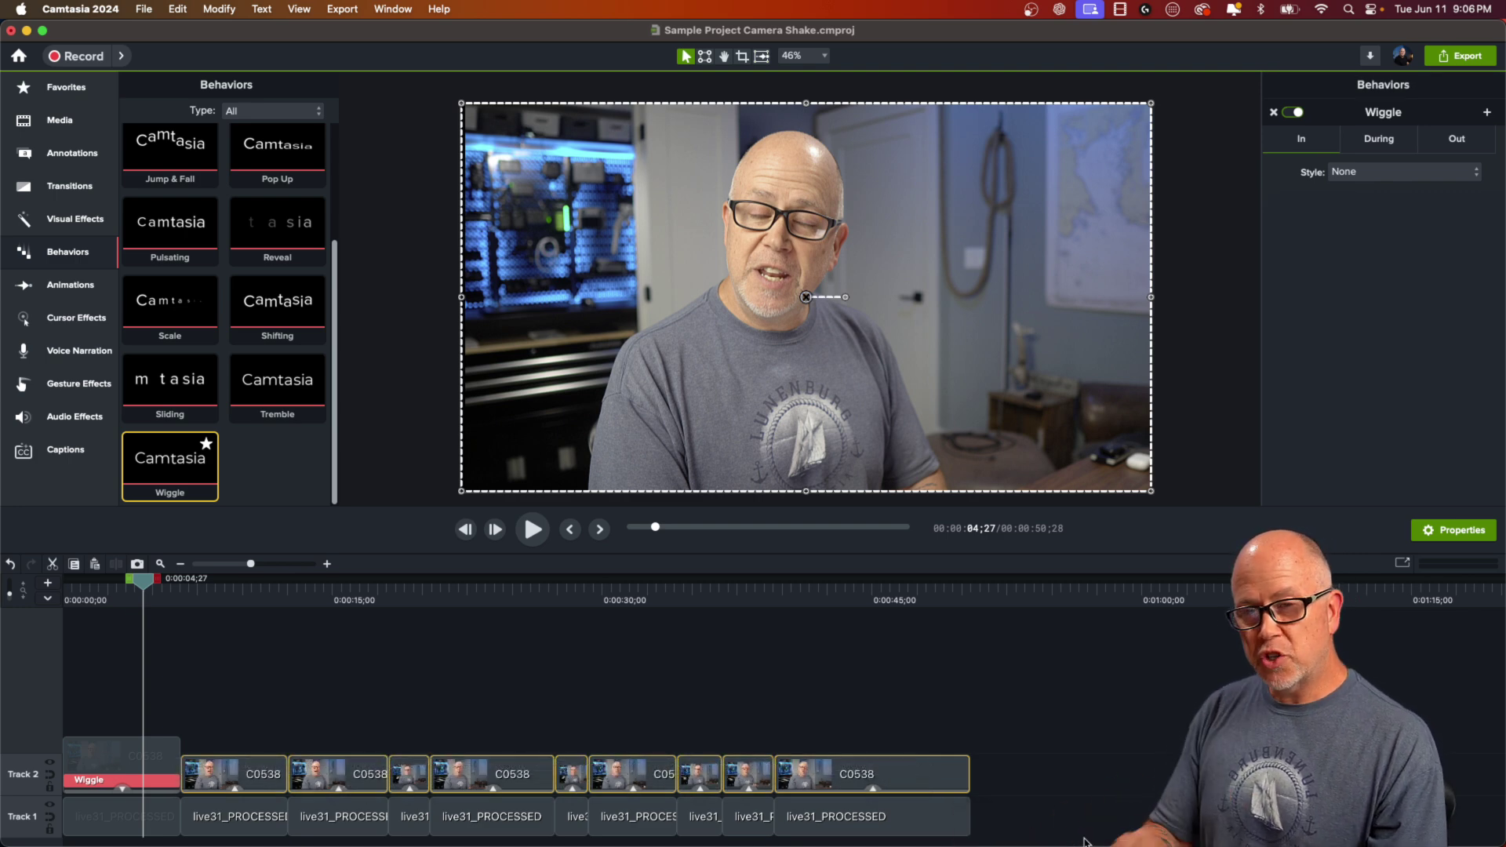
click(531, 695)
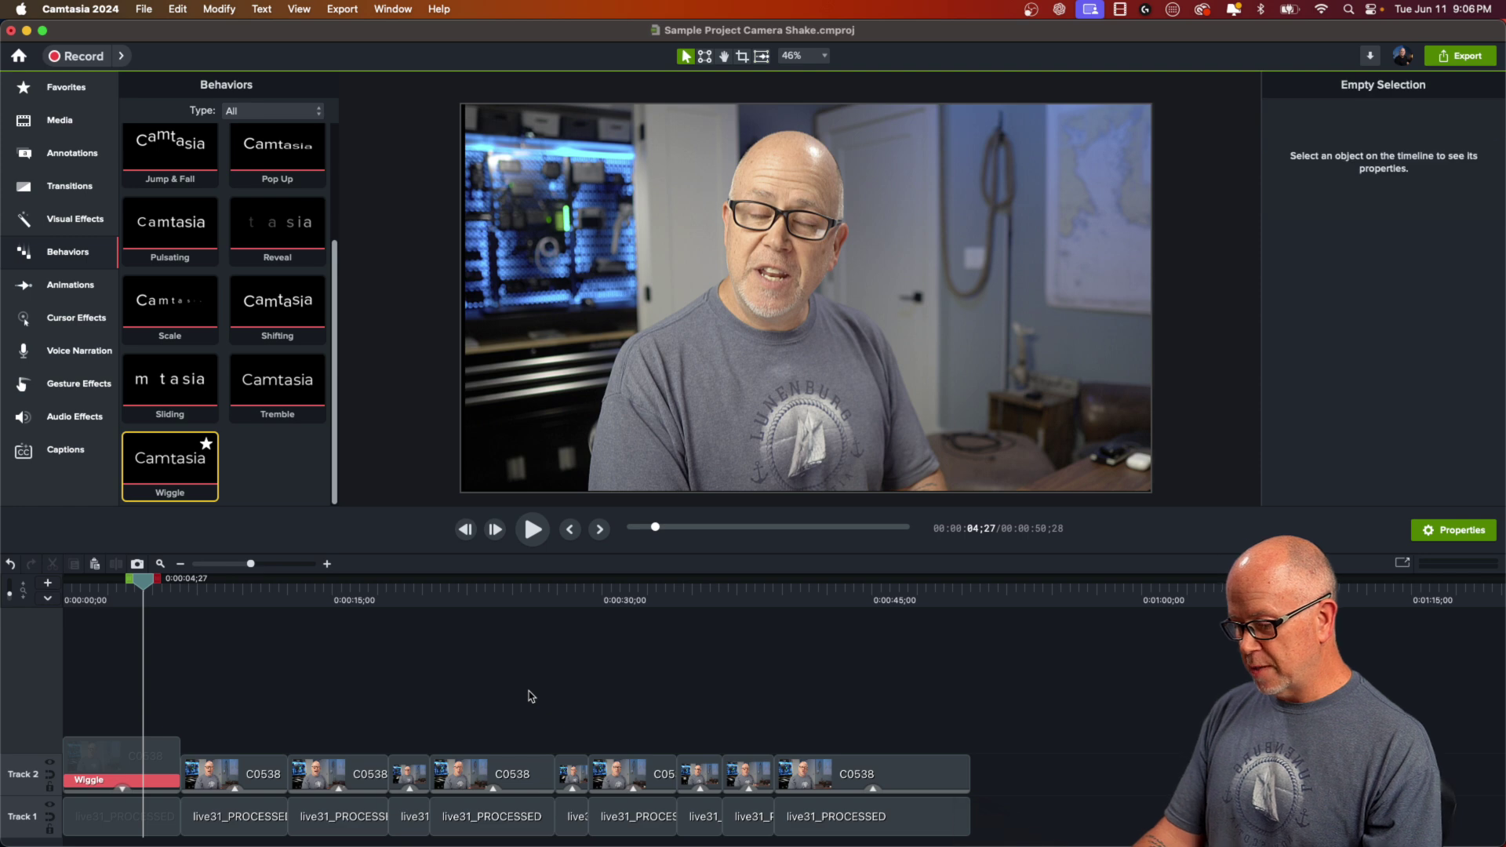
key(cmd+z)
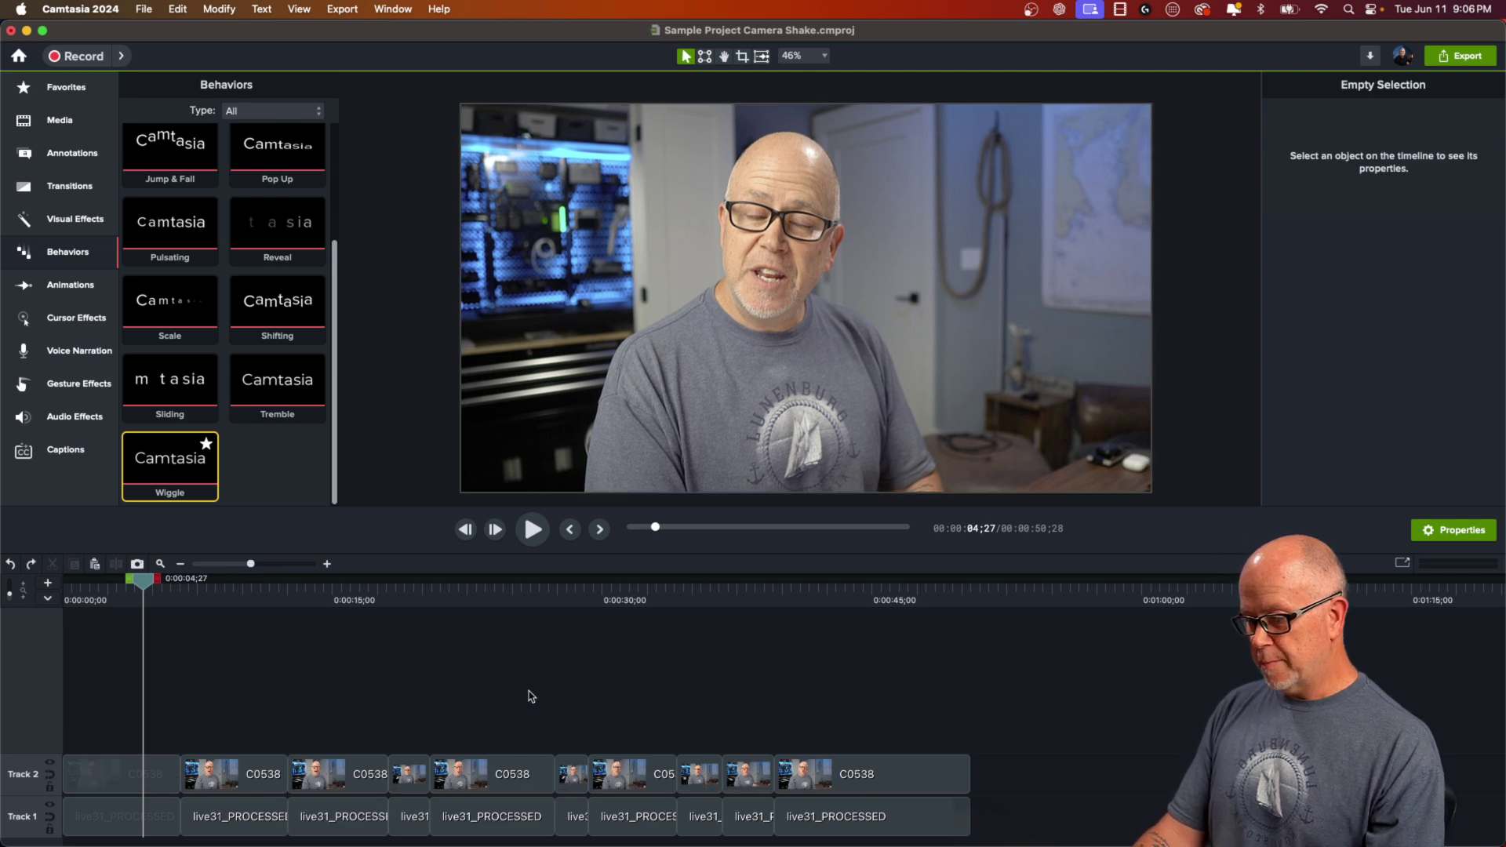
click(531, 695)
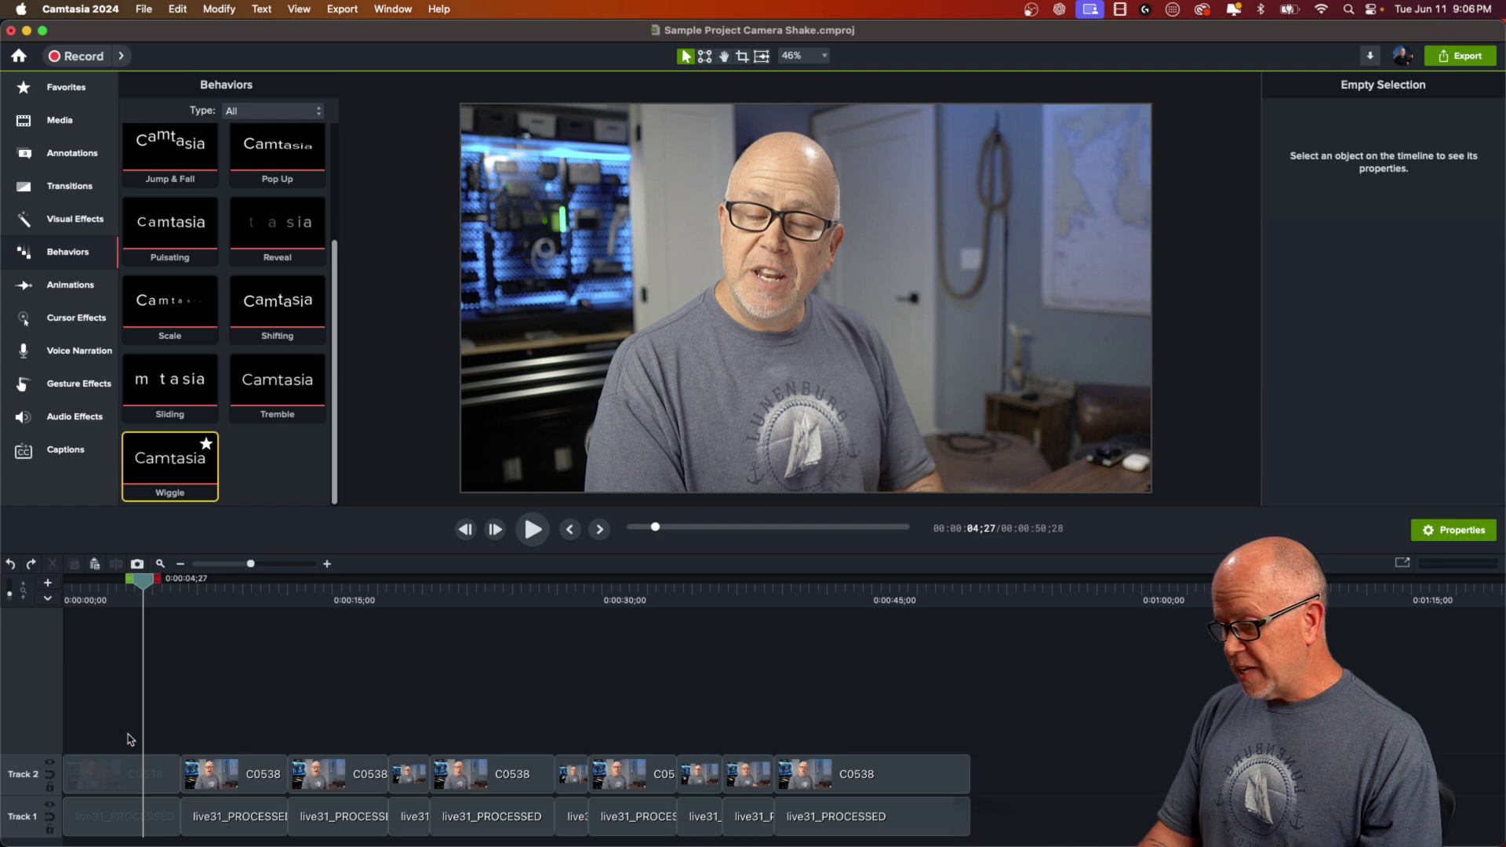
Stitch all the video and audio clips on Track 1 and Track 2 together, and check each stitched clip
drag(108, 728, 906, 818)
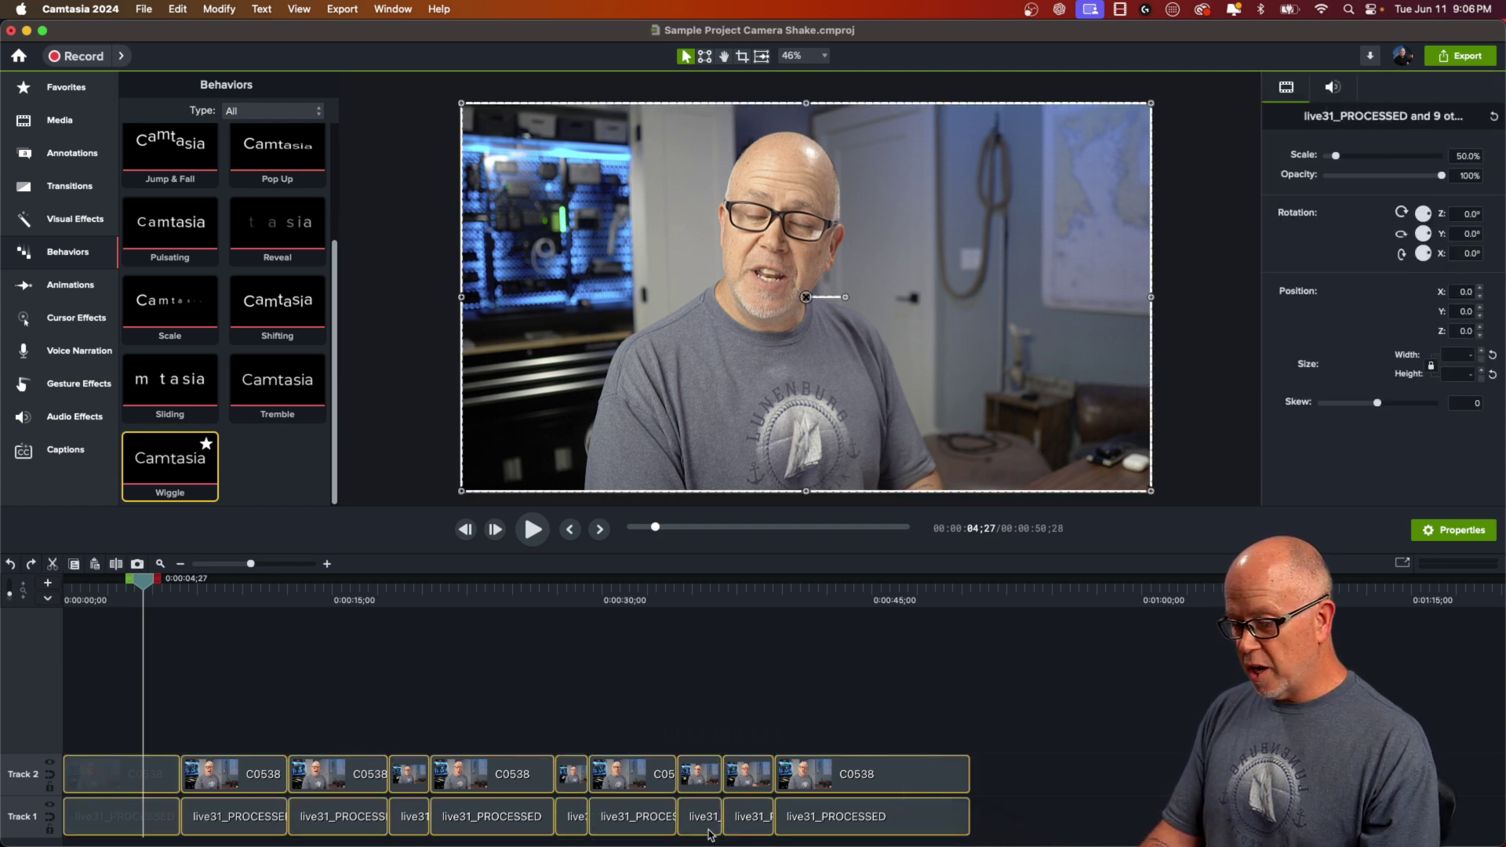
right_click(834, 776)
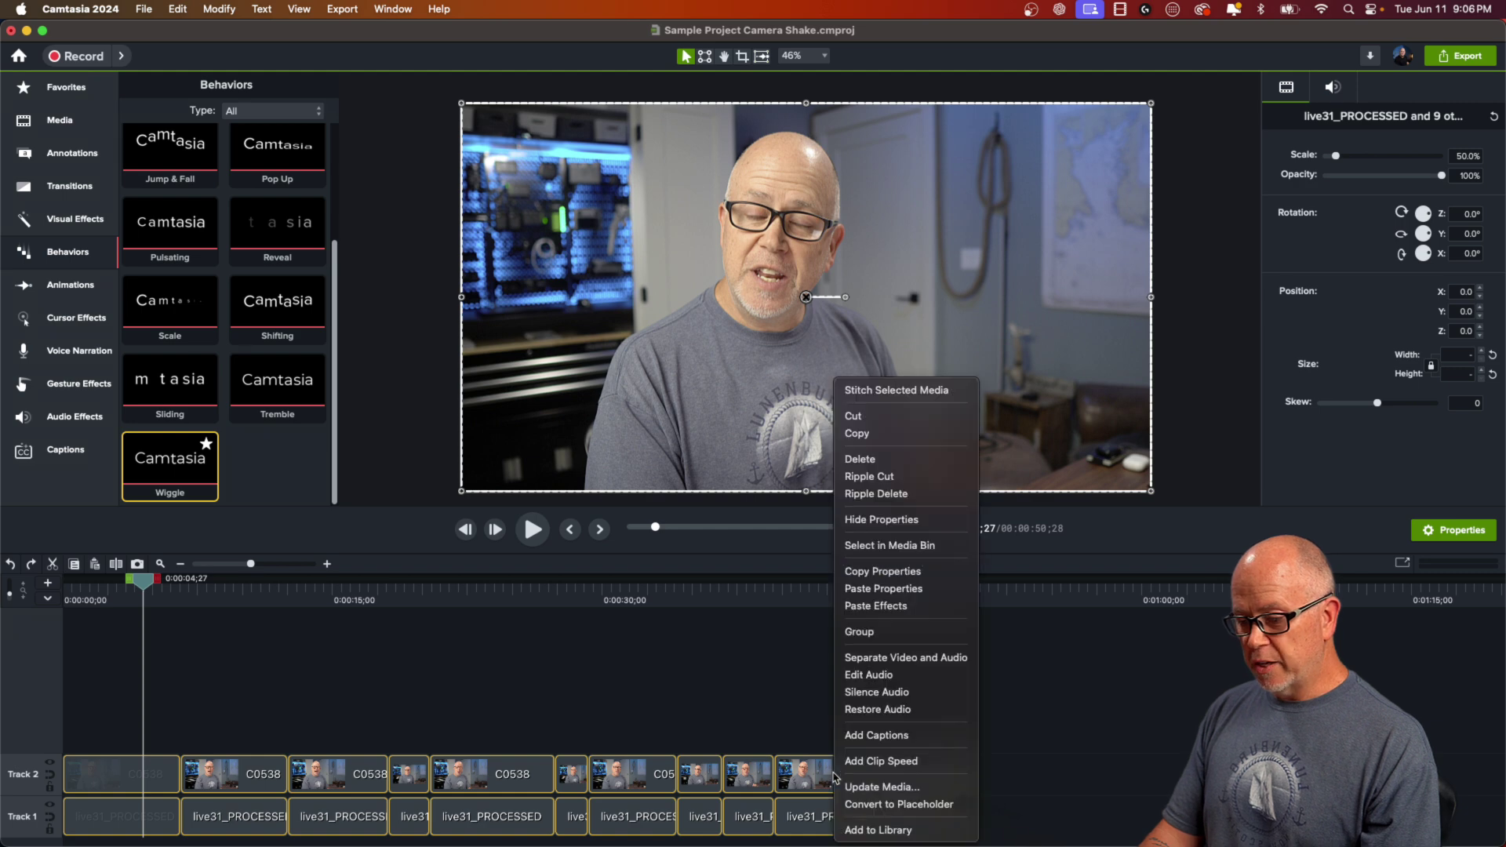
click(886, 393)
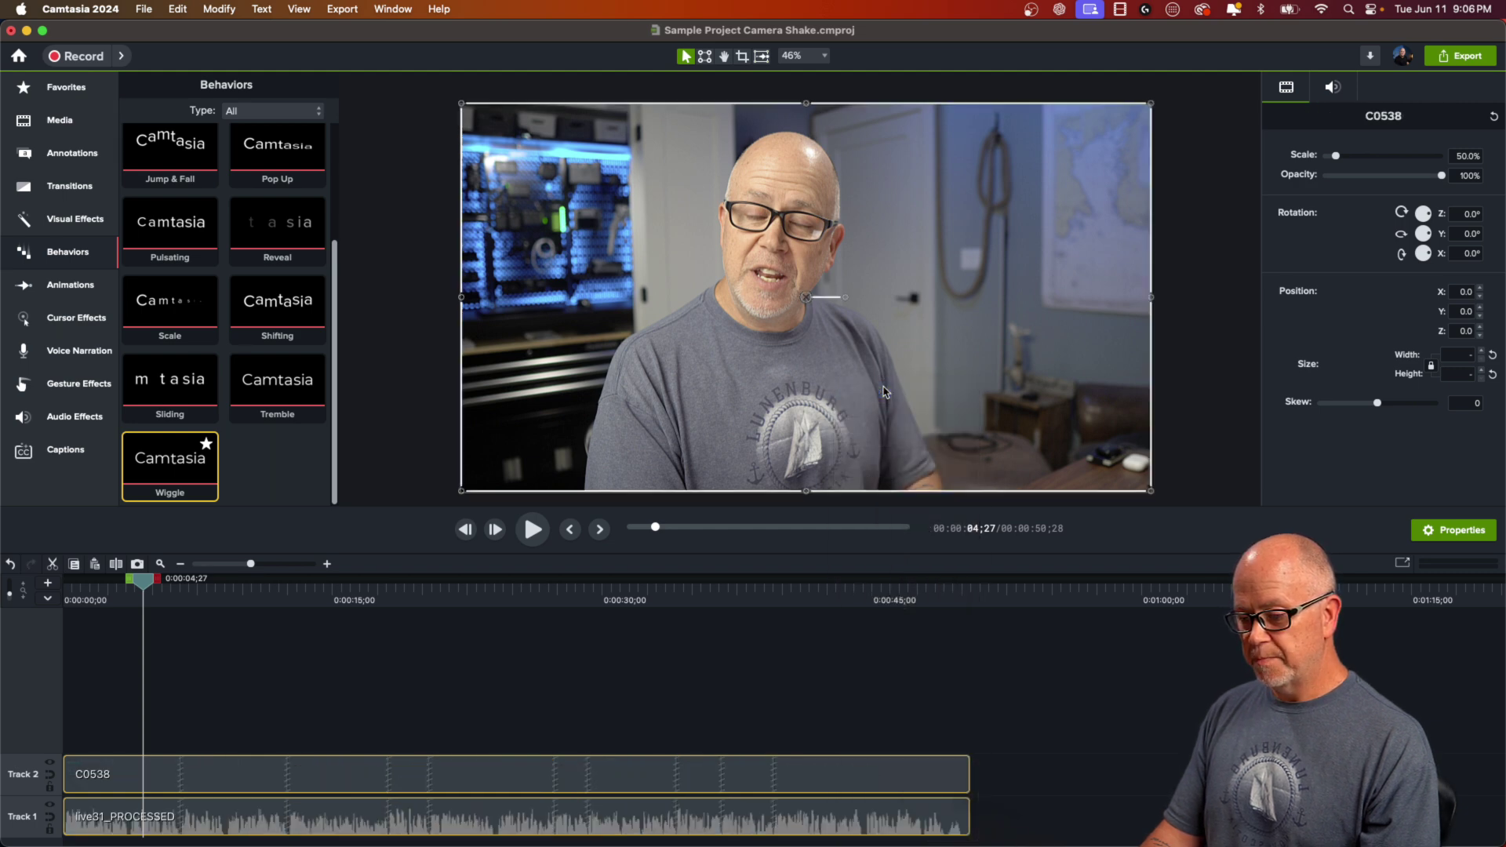
click(309, 695)
click(249, 785)
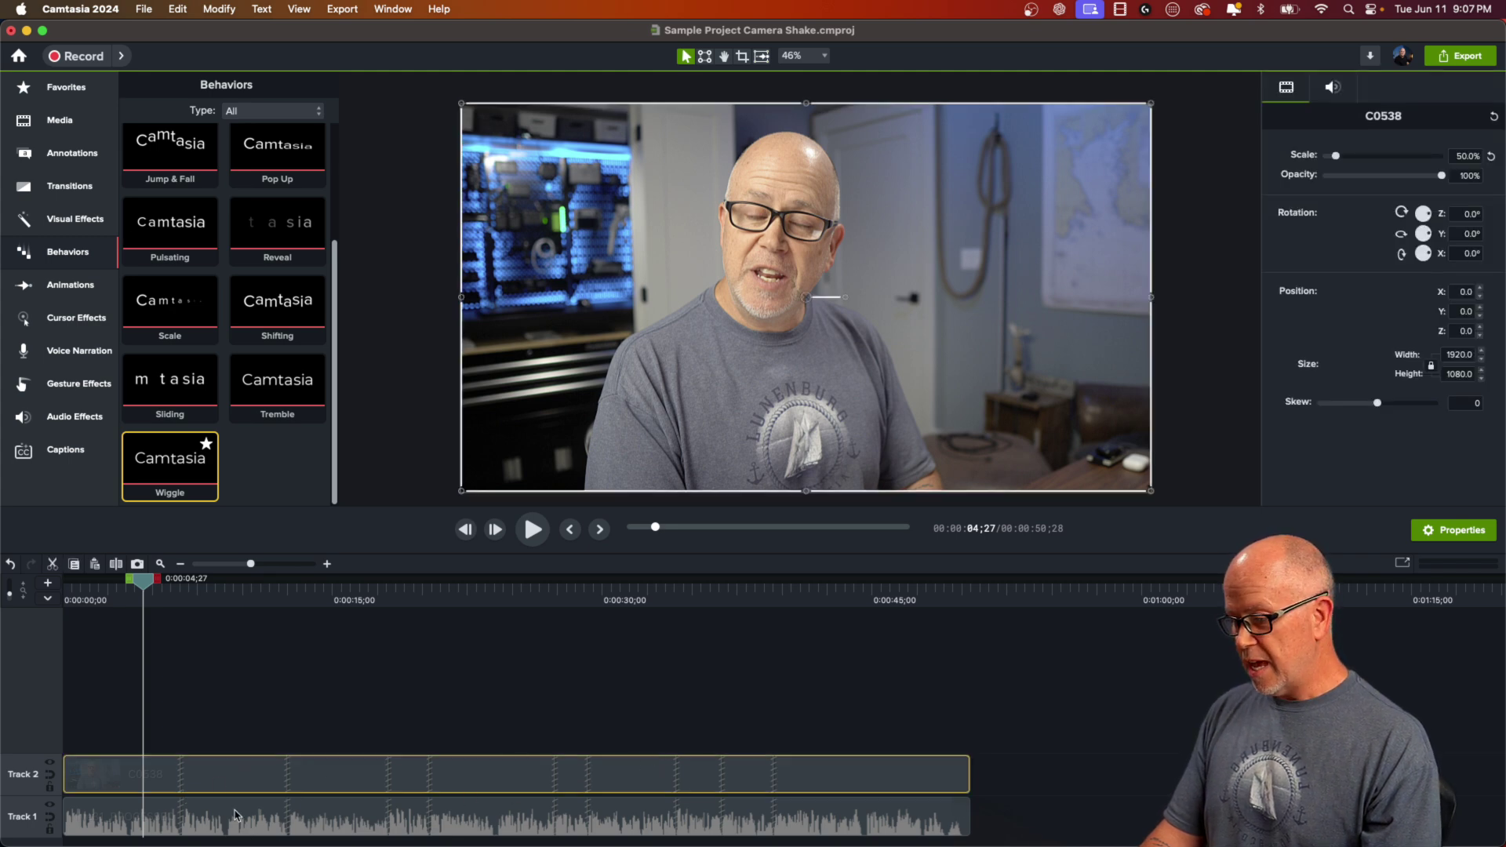
click(240, 813)
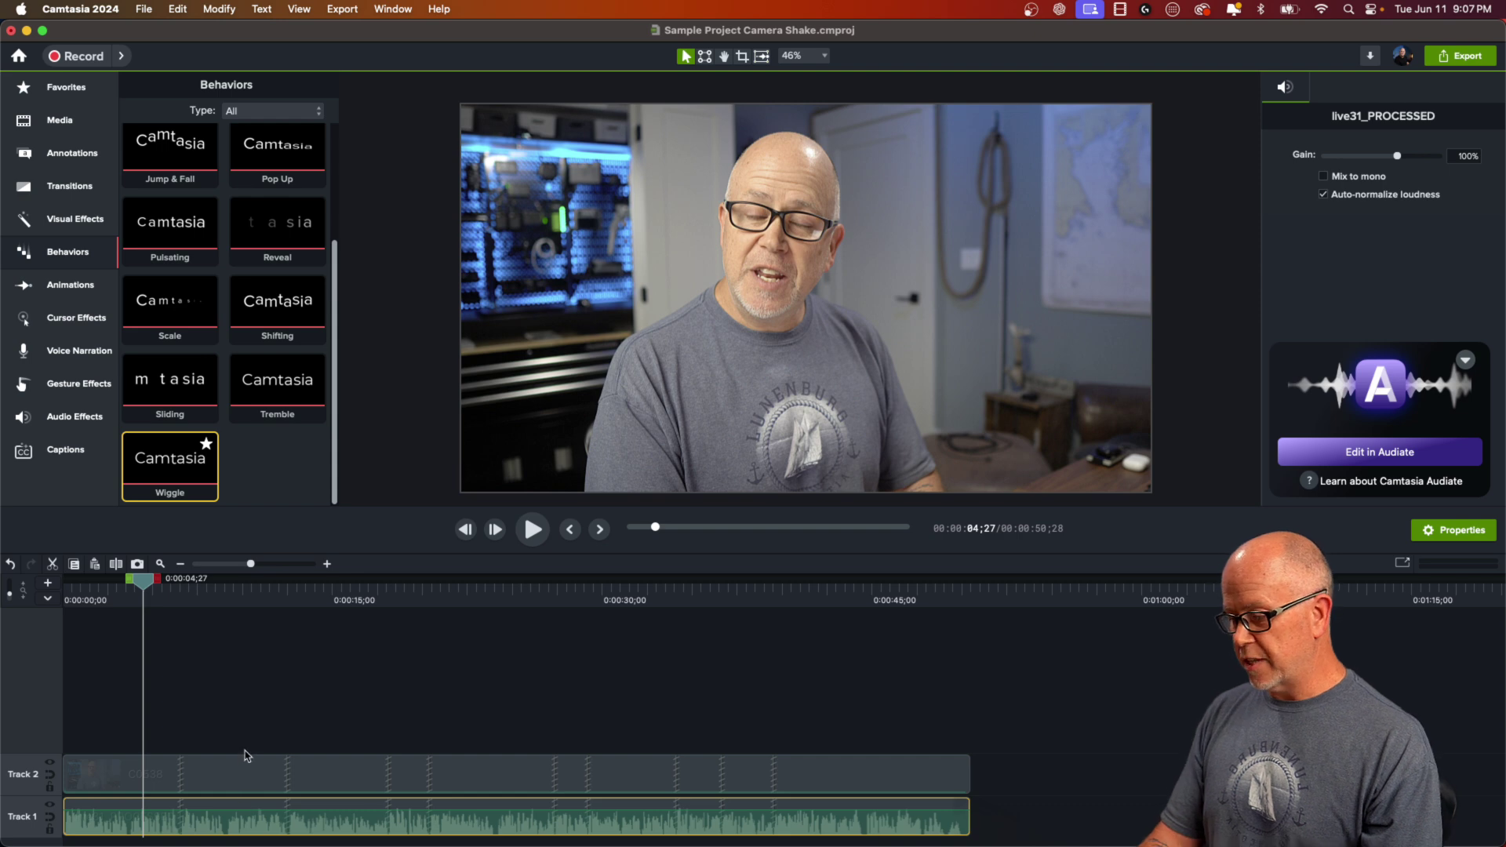
click(223, 778)
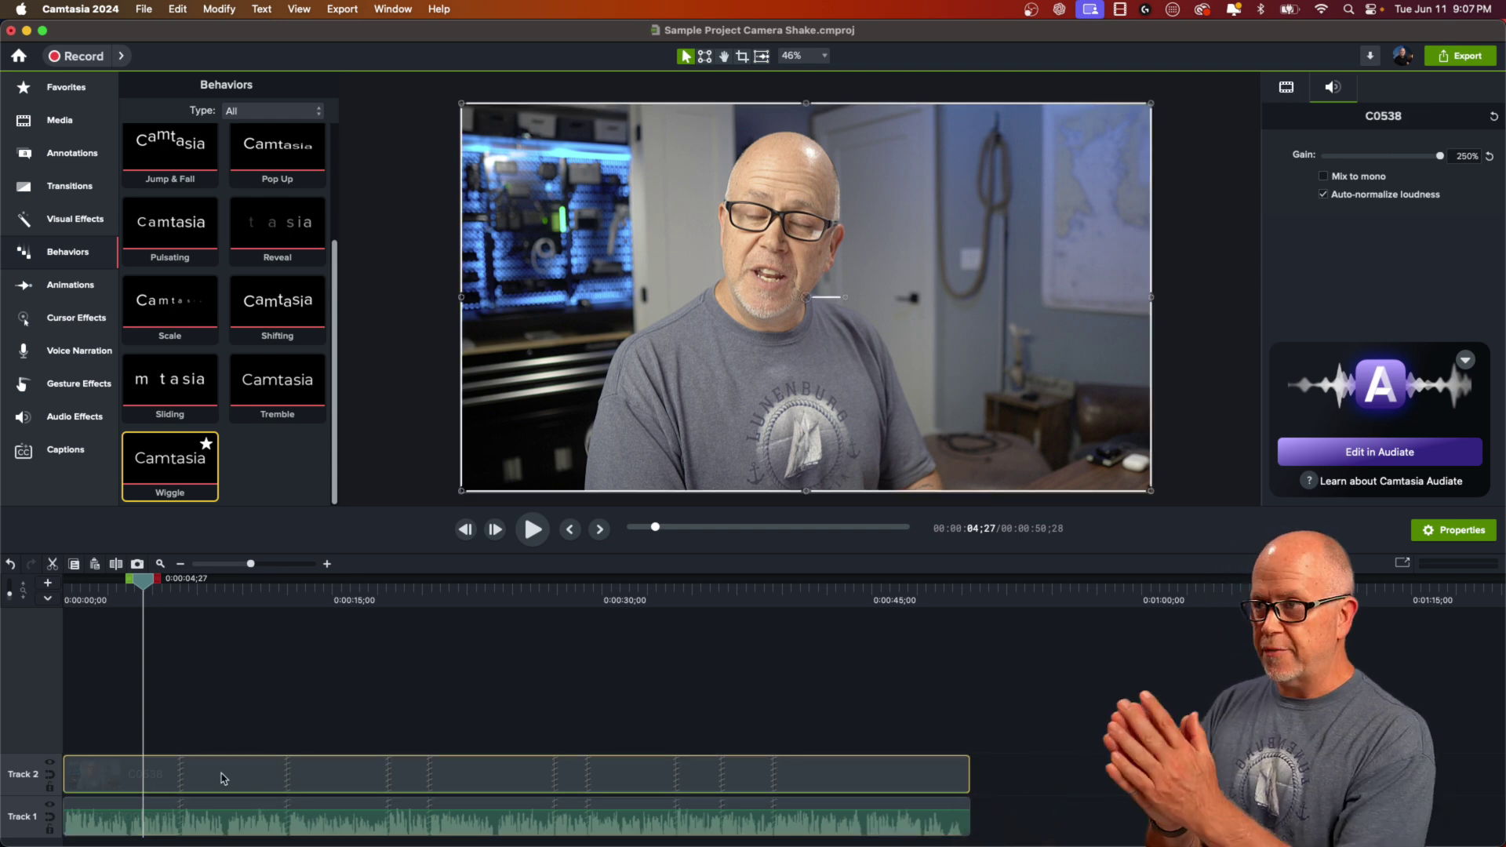
click(232, 722)
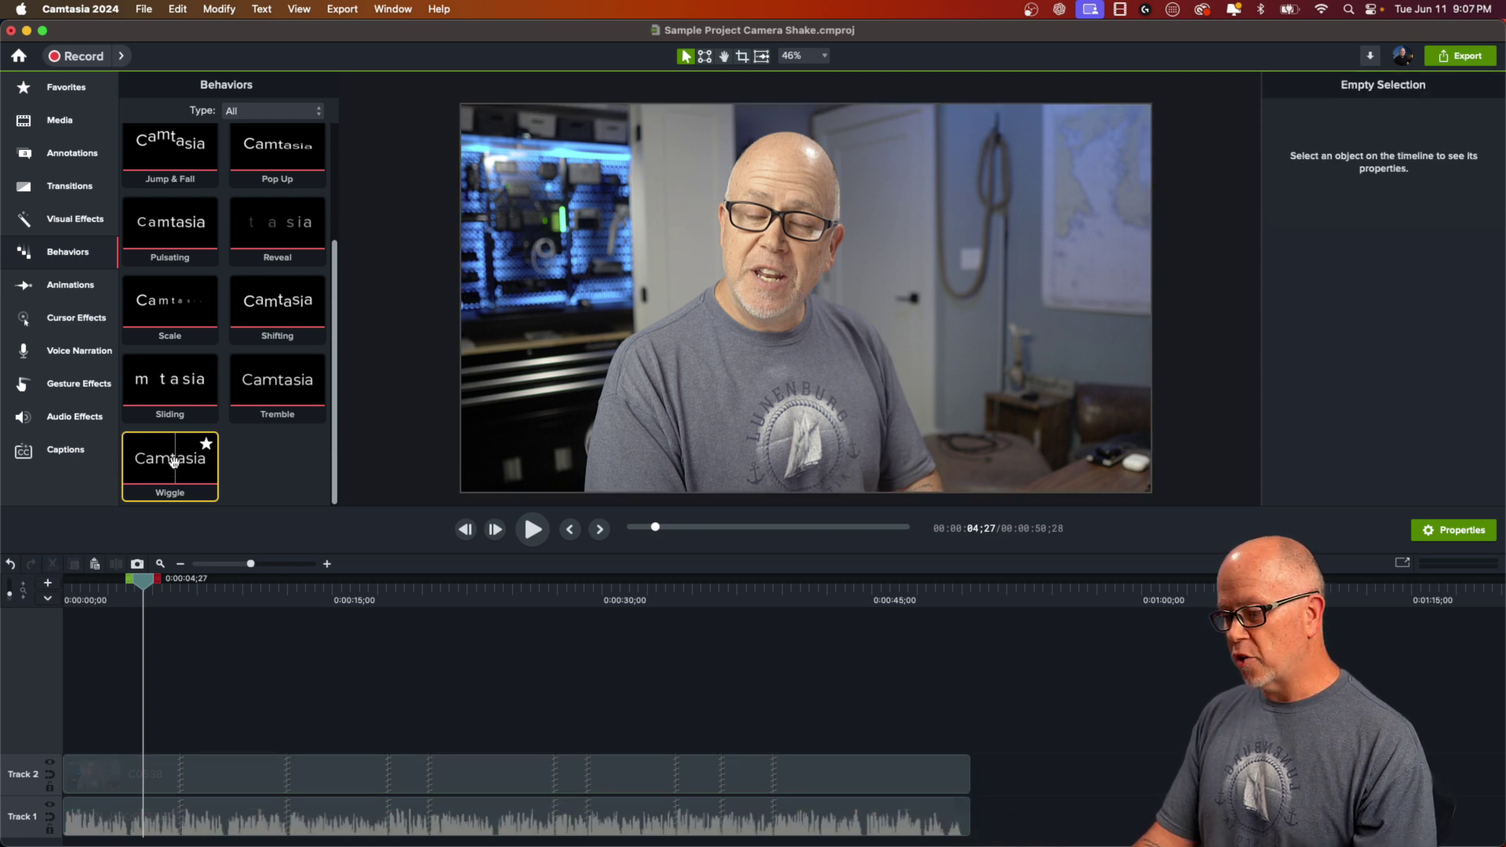
Apply the Wiggle behavior to the stitched C0538 clip and show the behavior's During settings
drag(173, 461, 195, 774)
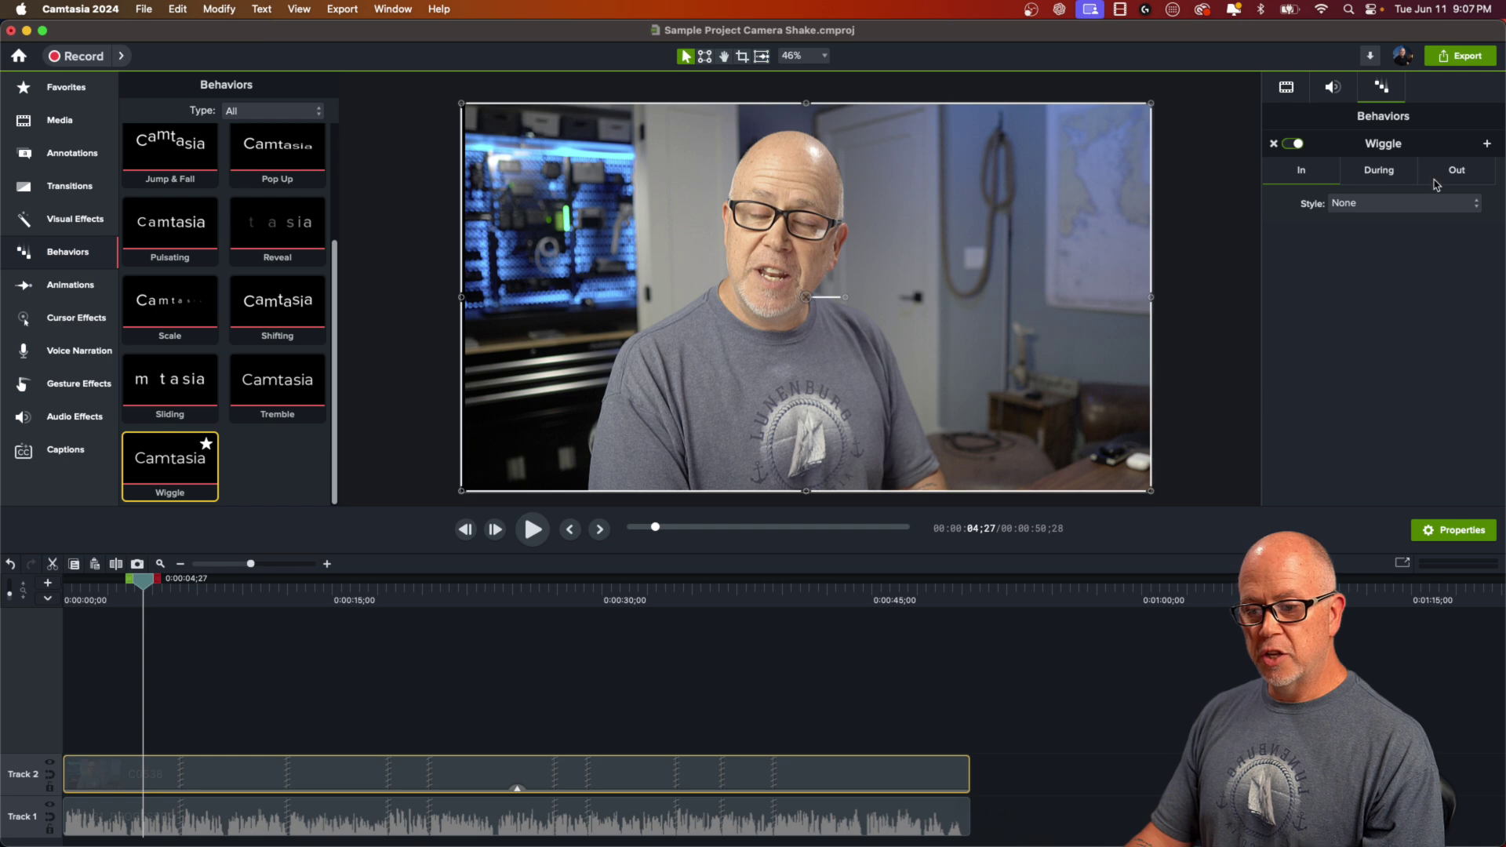
click(1382, 173)
click(1313, 177)
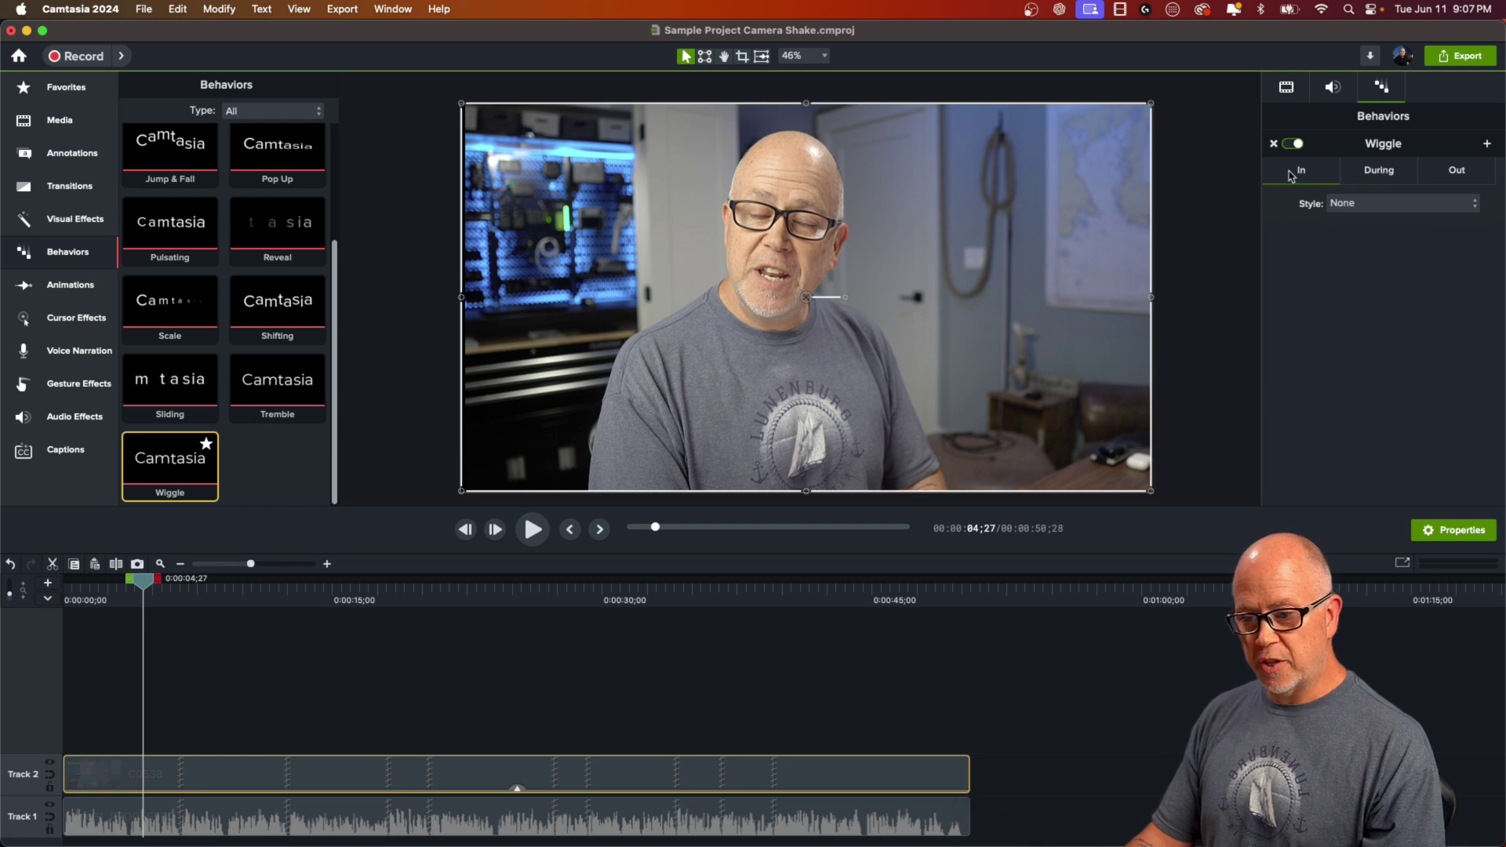
click(1454, 174)
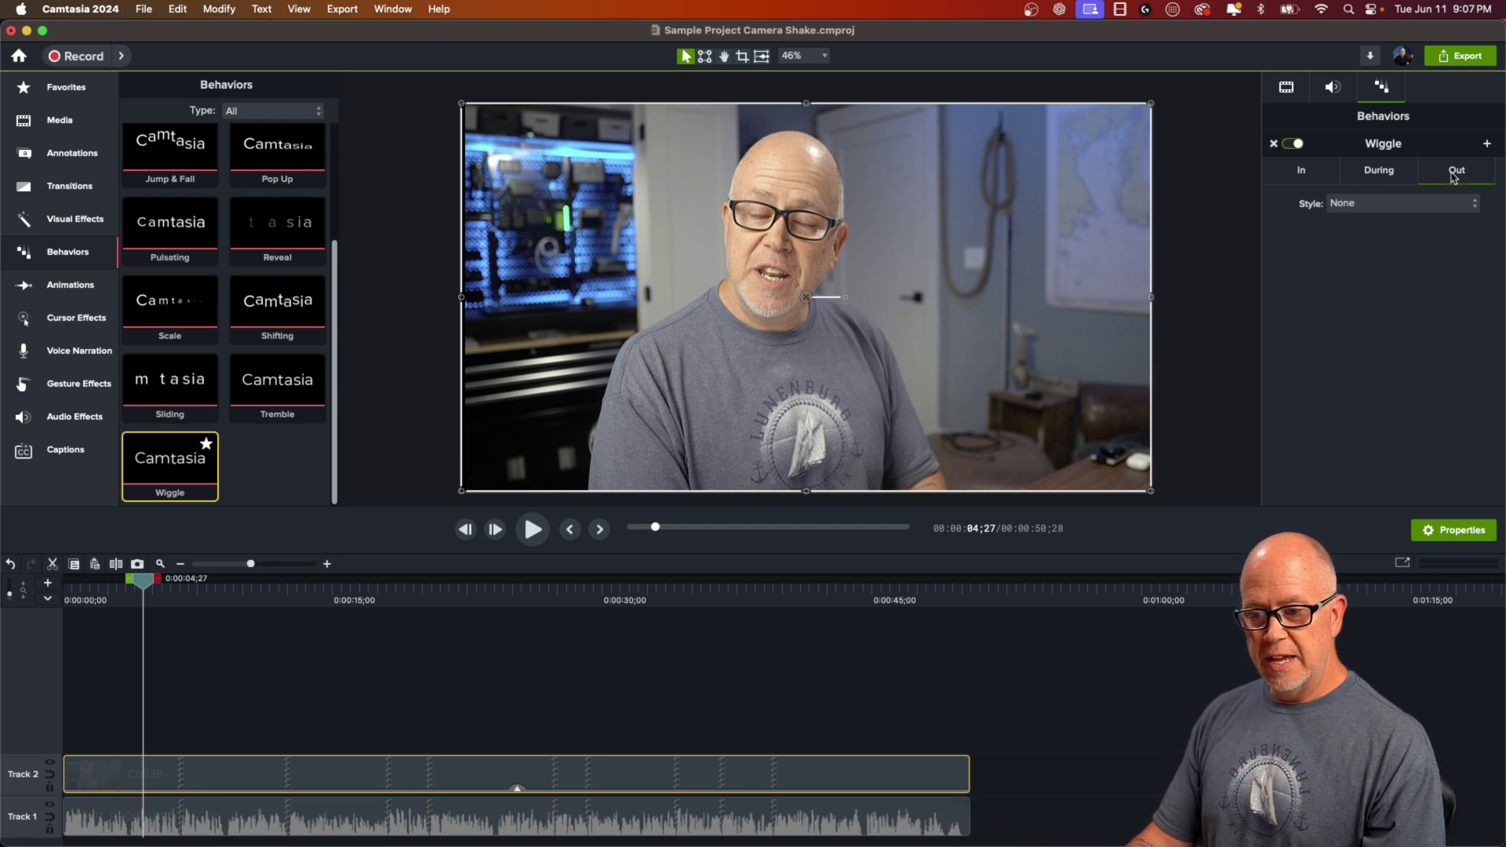
click(1377, 171)
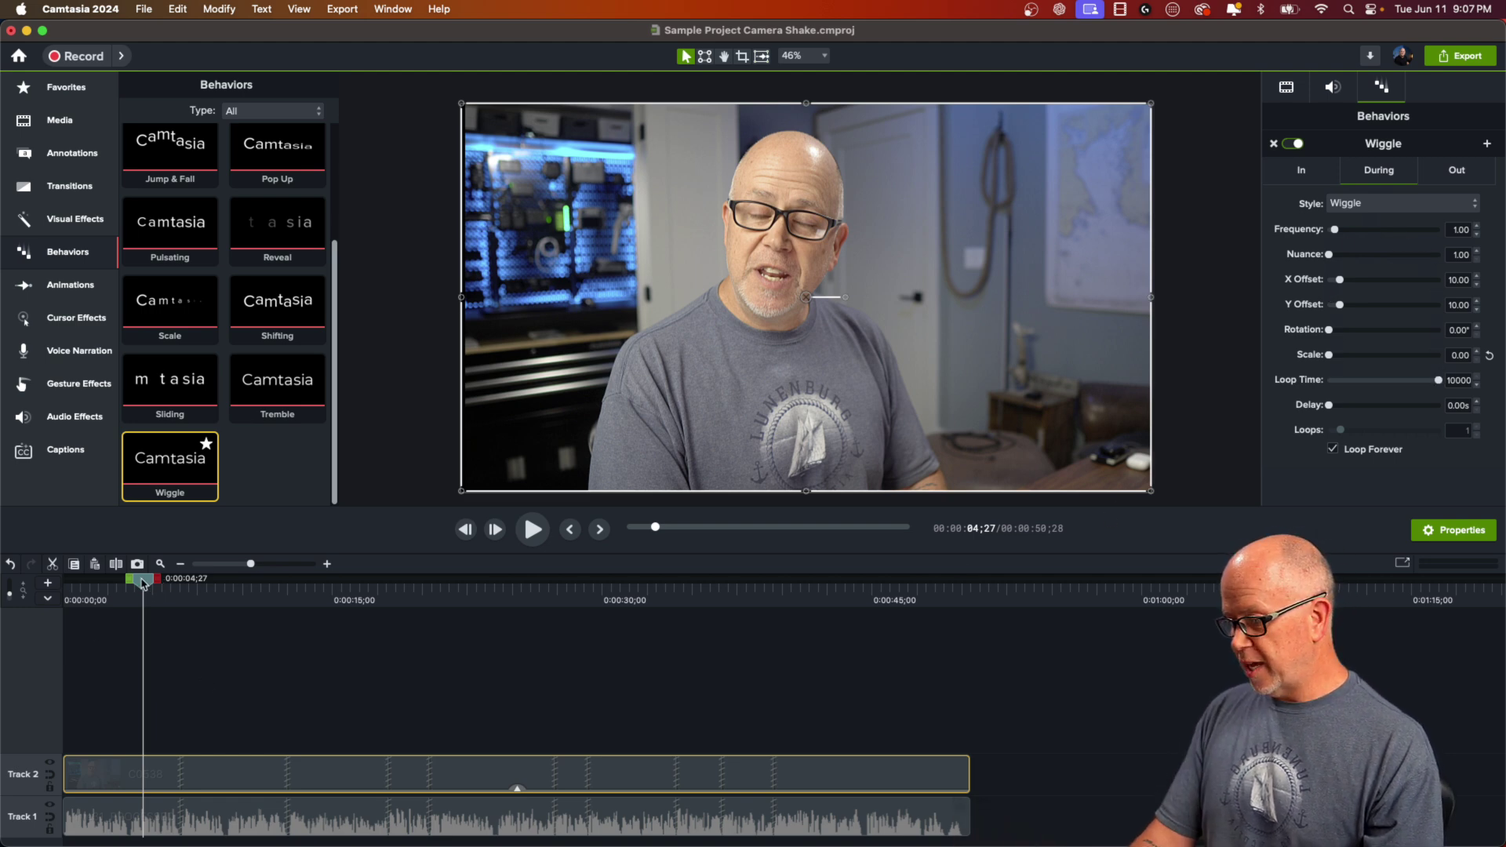
Play the timeline from about 0:00:04;38 to preview the Wiggle movement on the video
drag(143, 585, 147, 587)
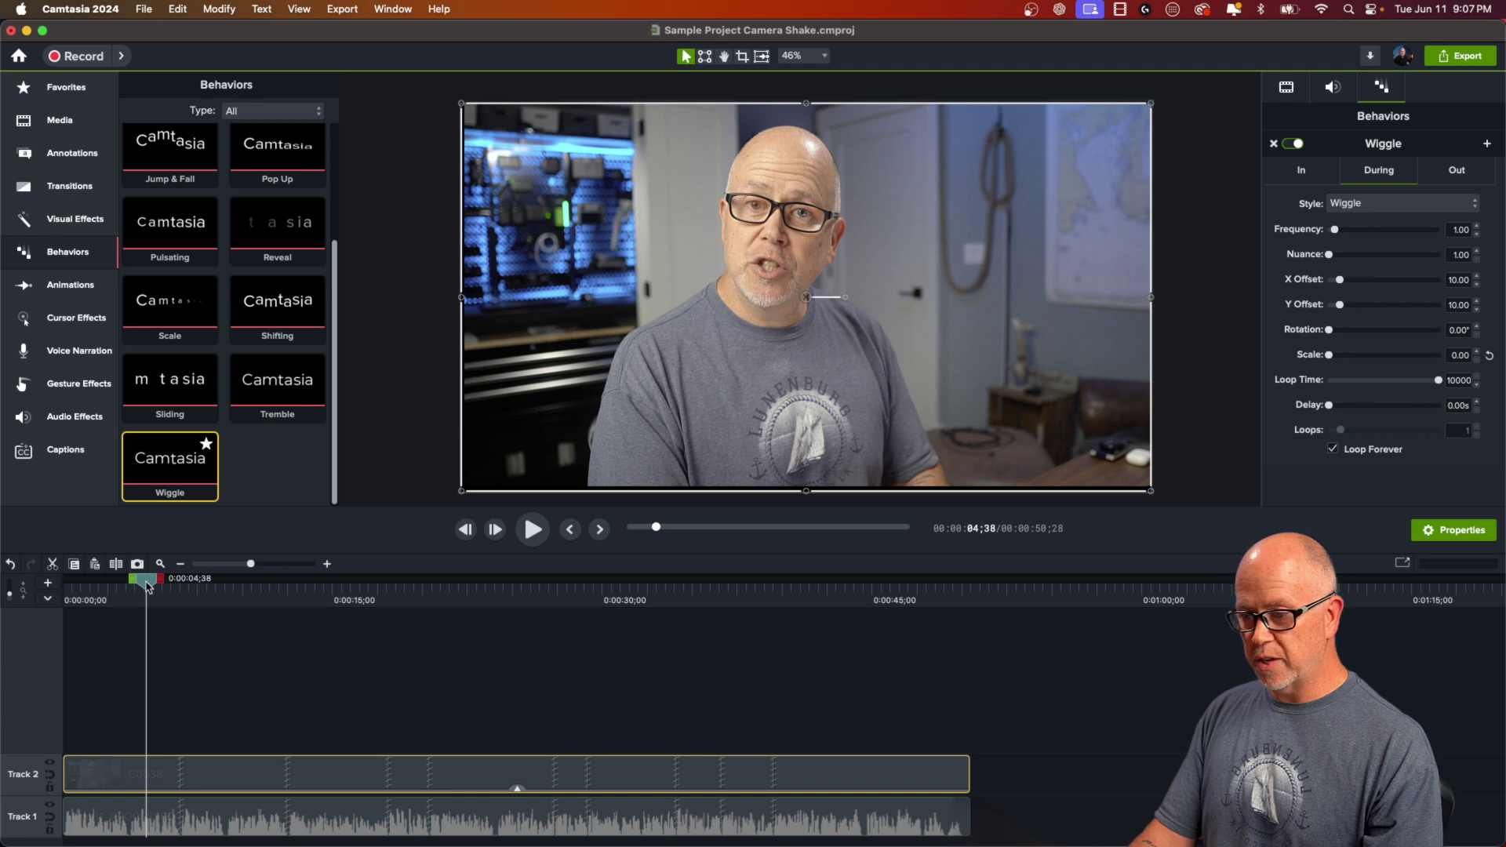
key(space)
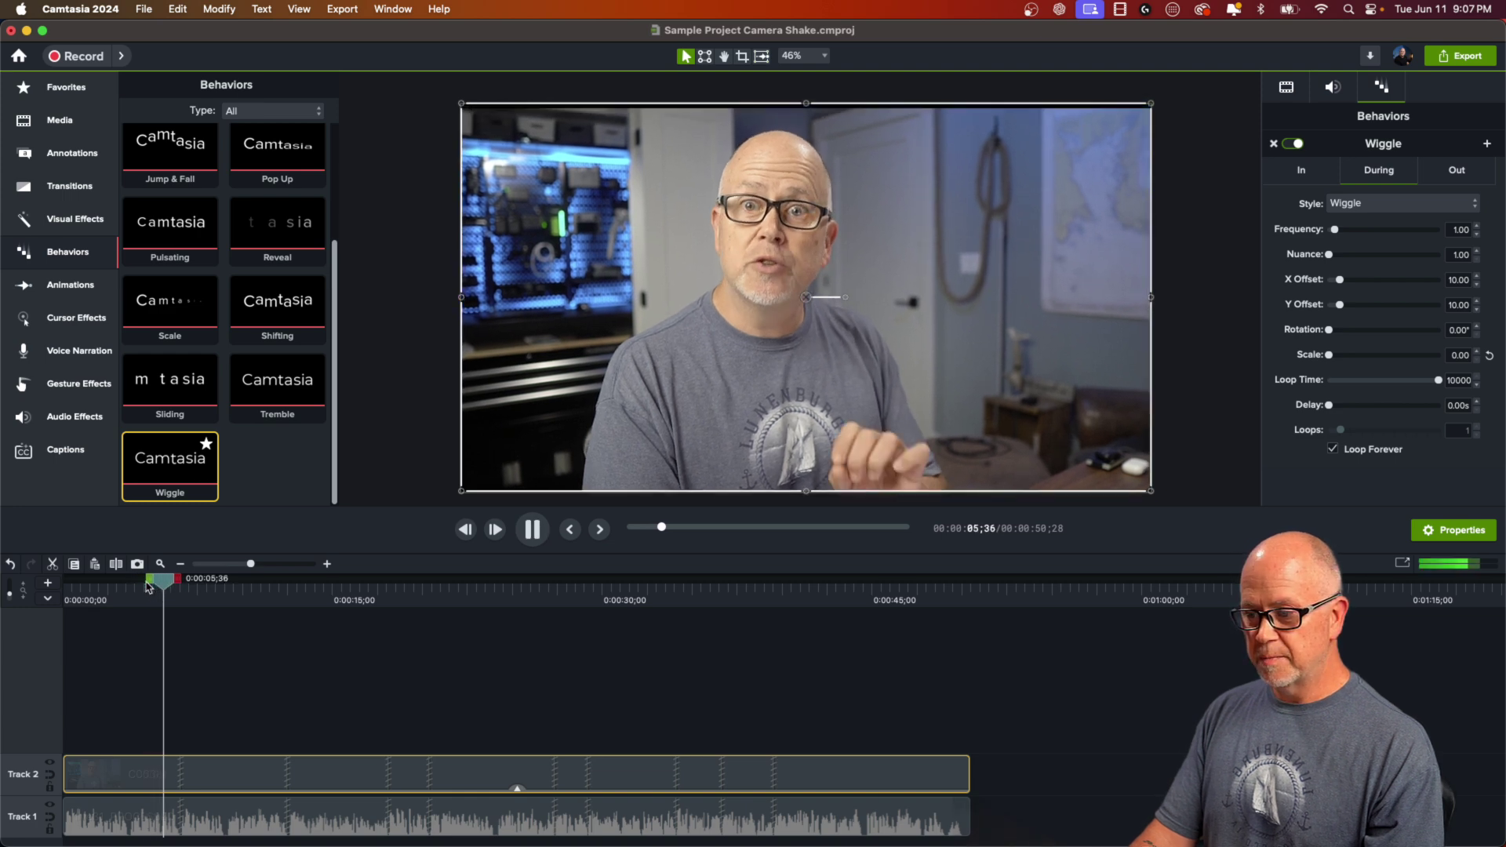
key(space)
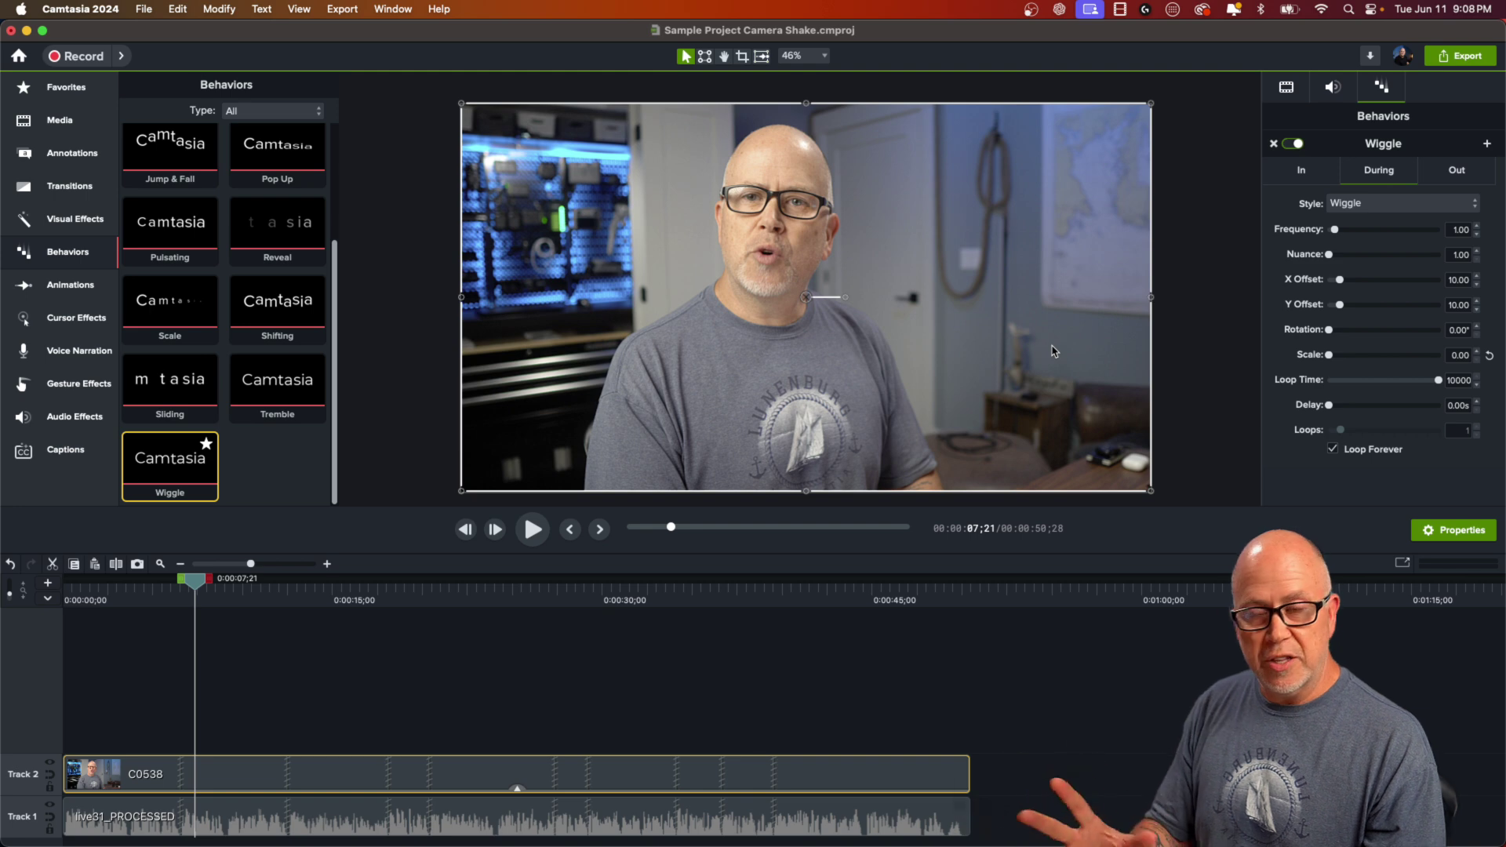
Scale the stitched C0538 clip up to 52.3% so it extends past the canvas edges
click(1287, 89)
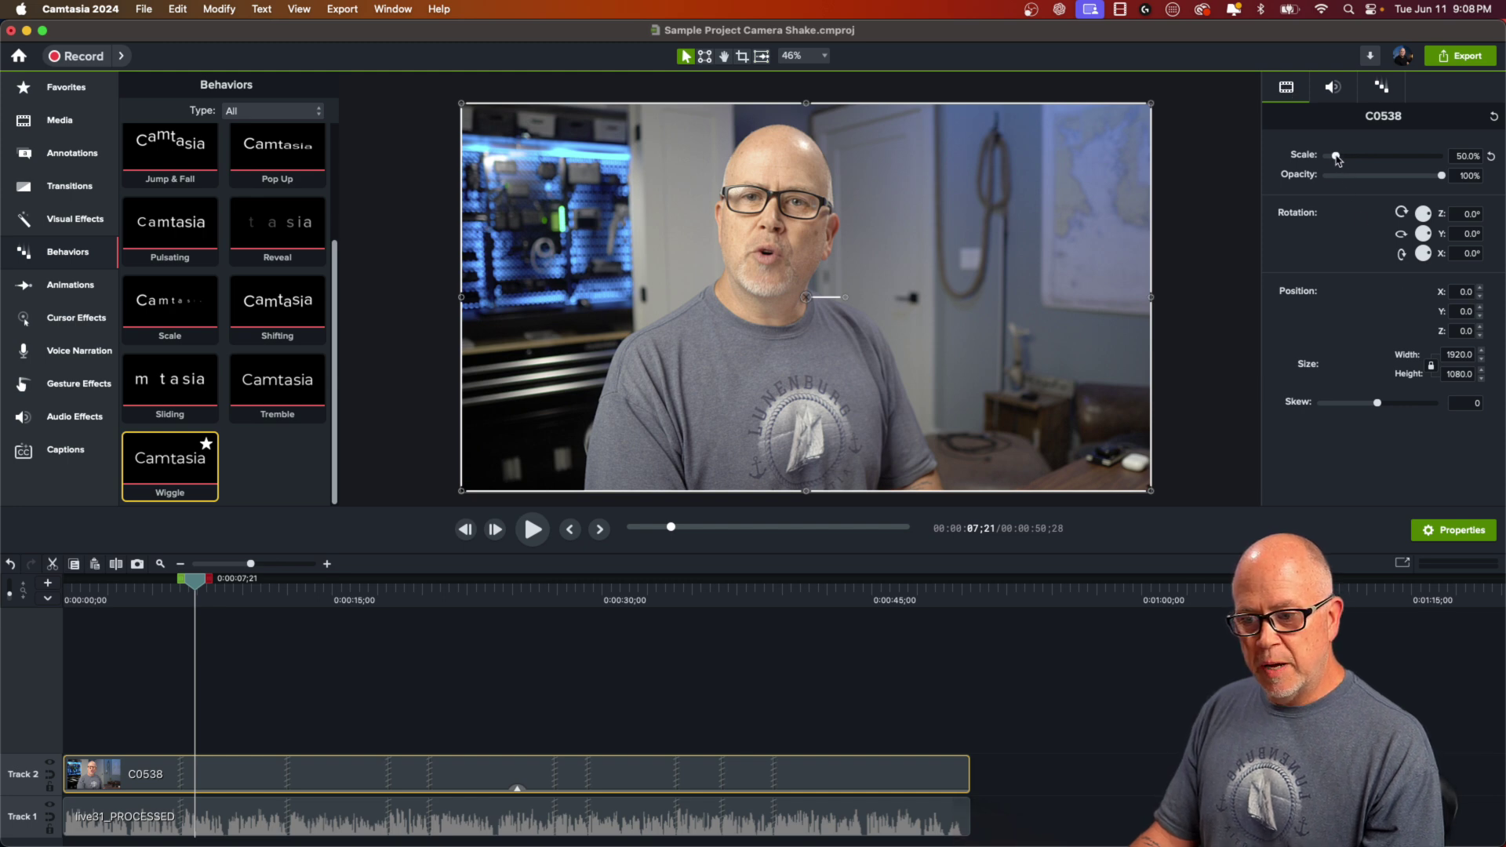
drag(1338, 159, 1338, 160)
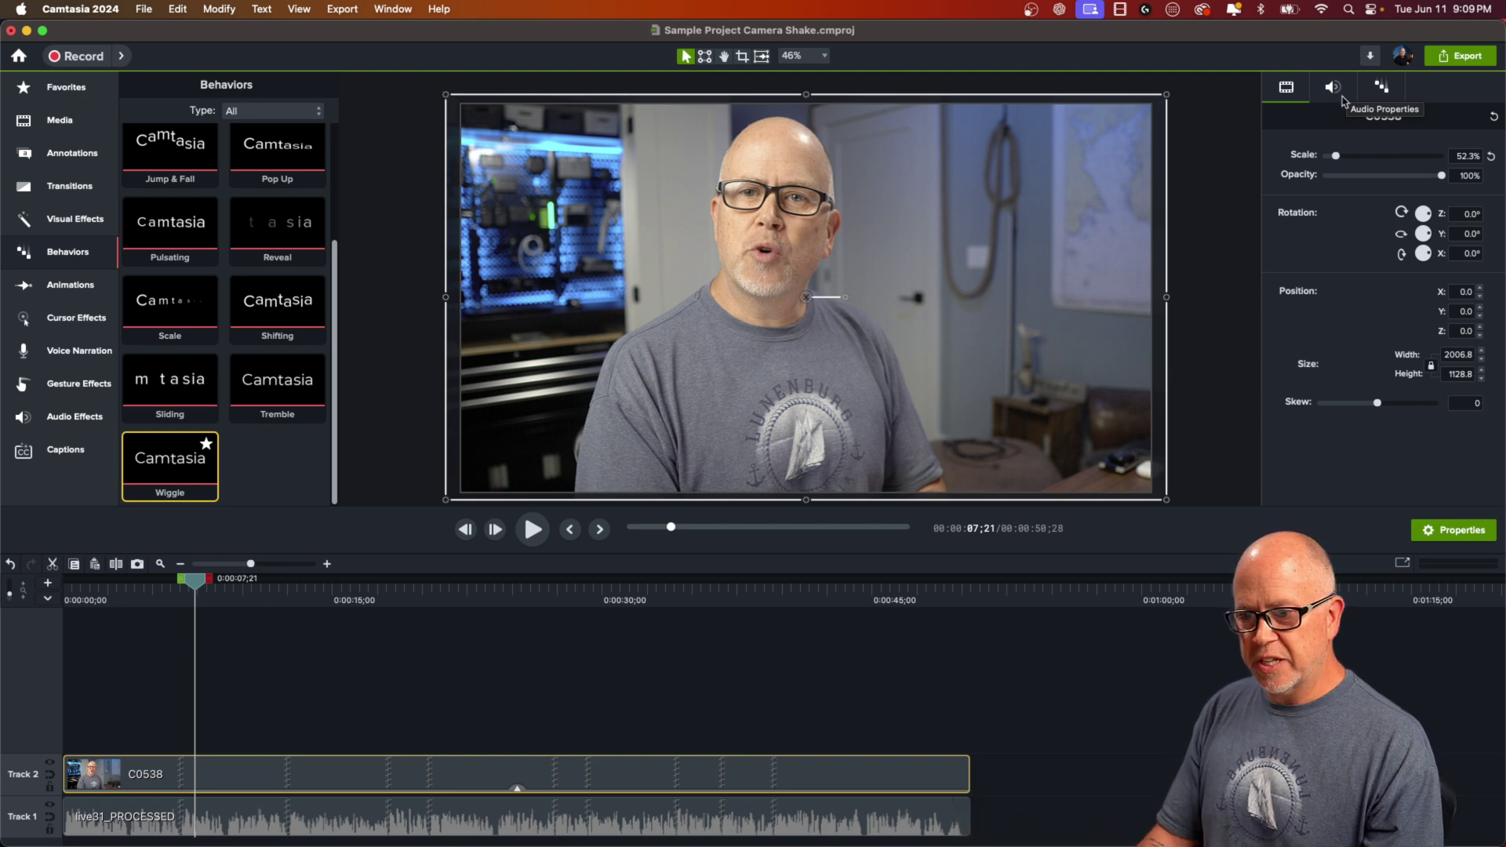
Try a Wiggle frequency of 11.12 with a short playback, and settle on a frequency of 4.01
click(1382, 87)
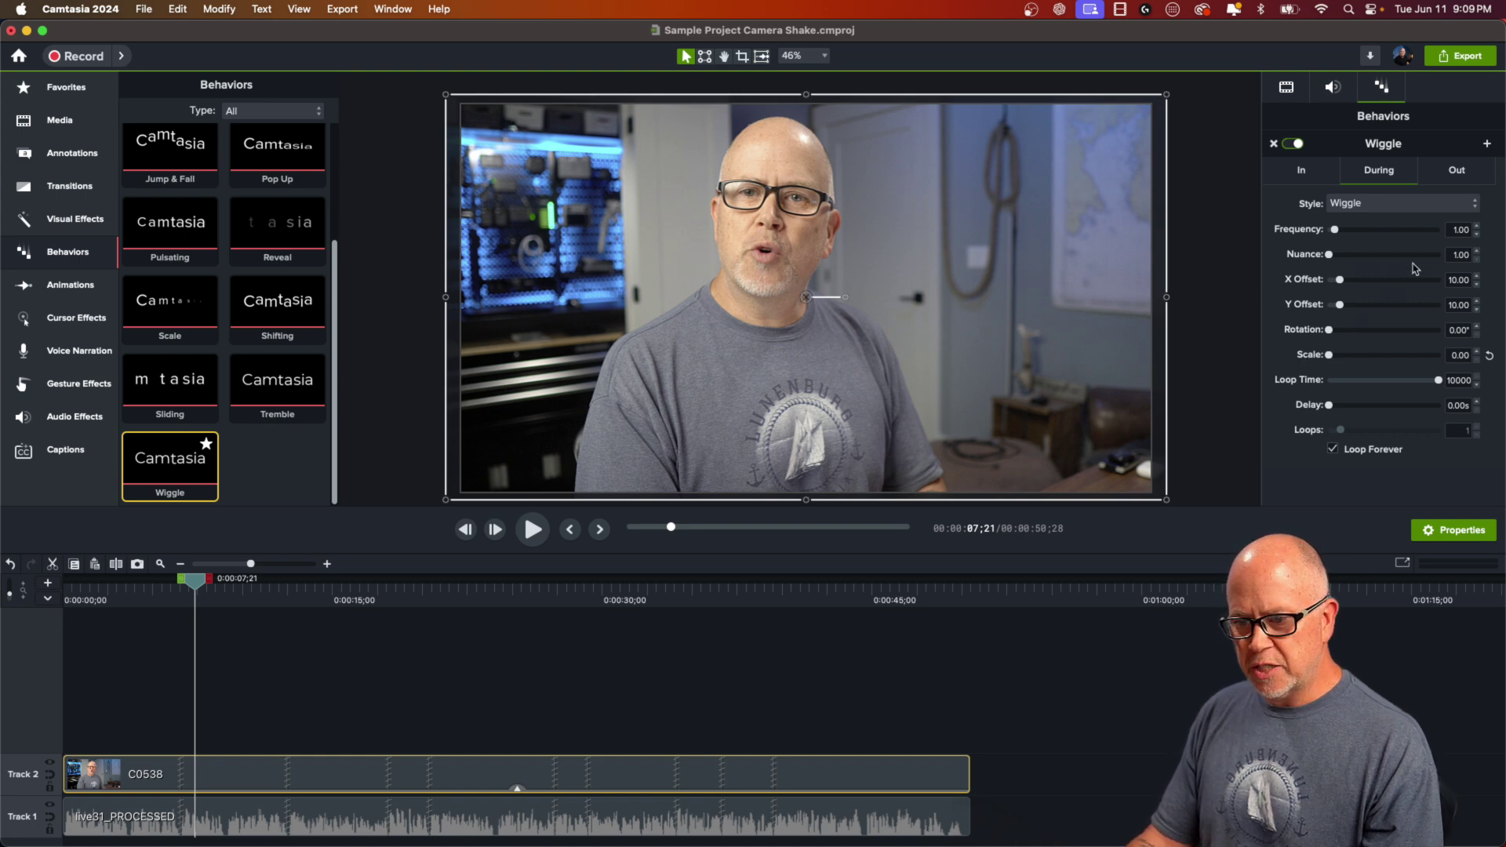
drag(1336, 233, 1391, 242)
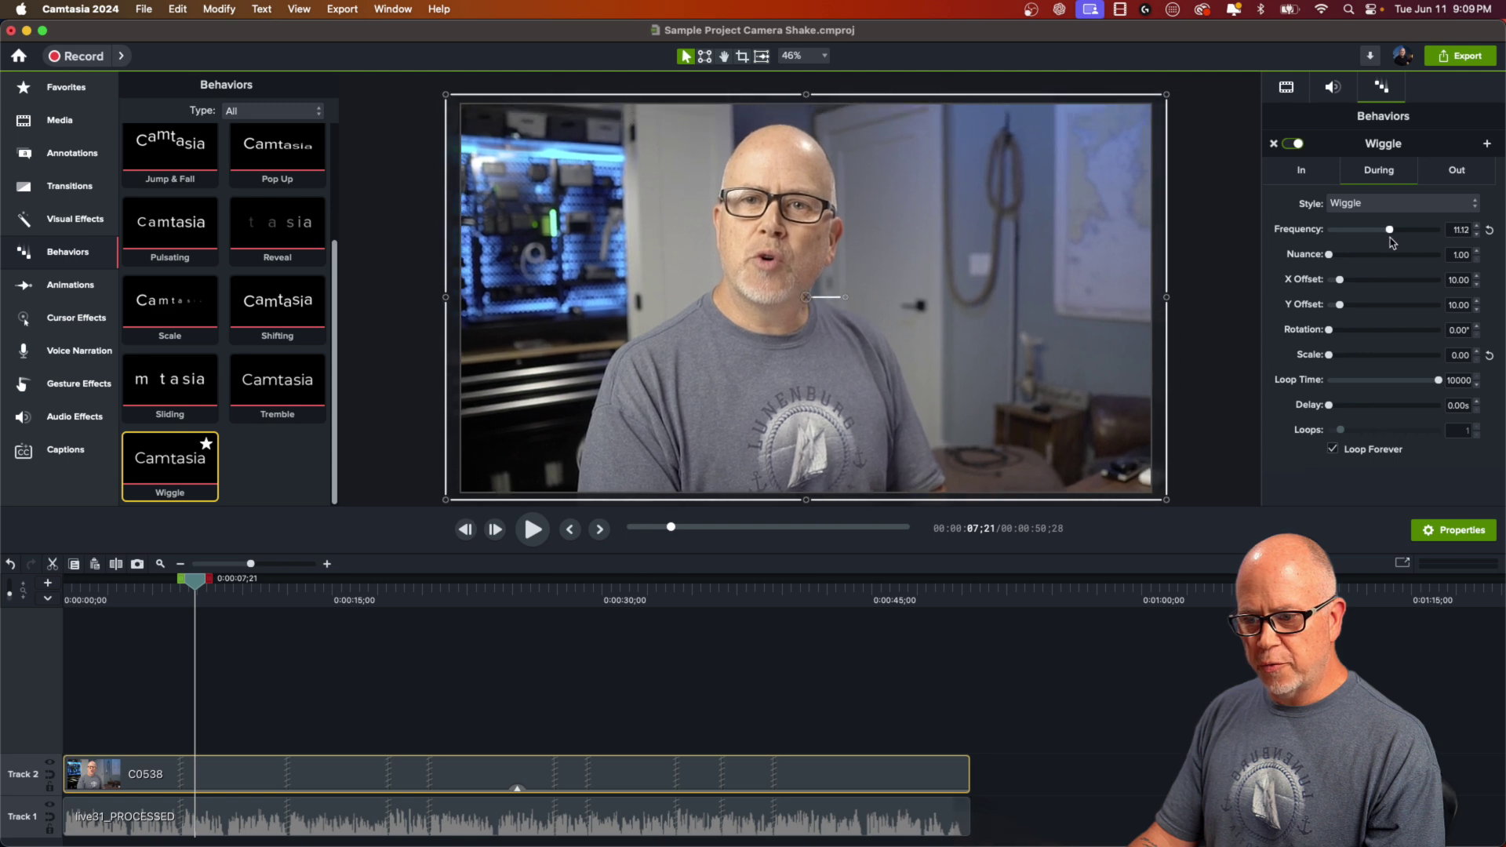
key(space)
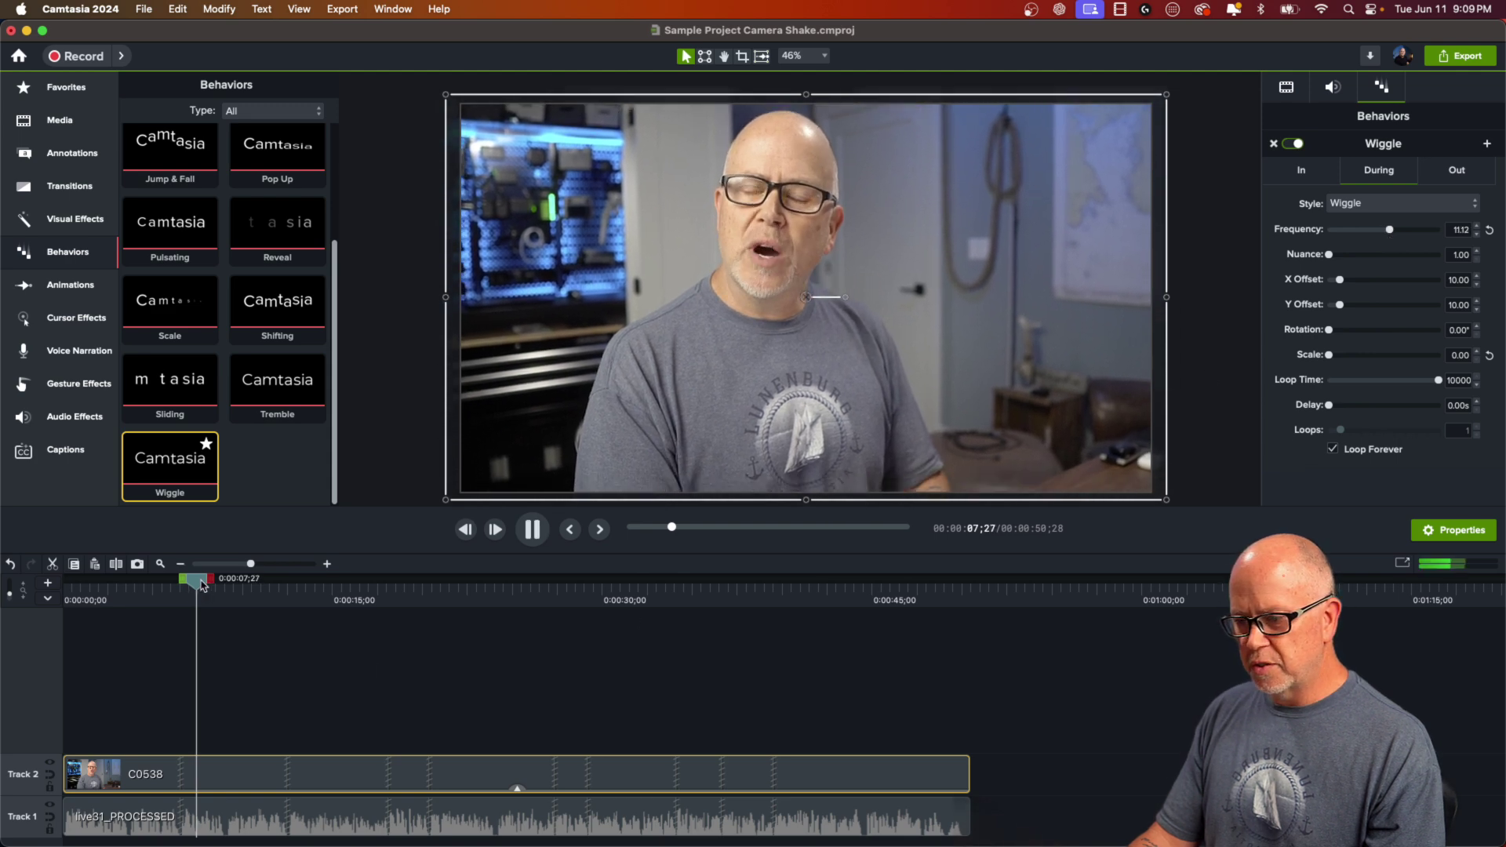
key(space)
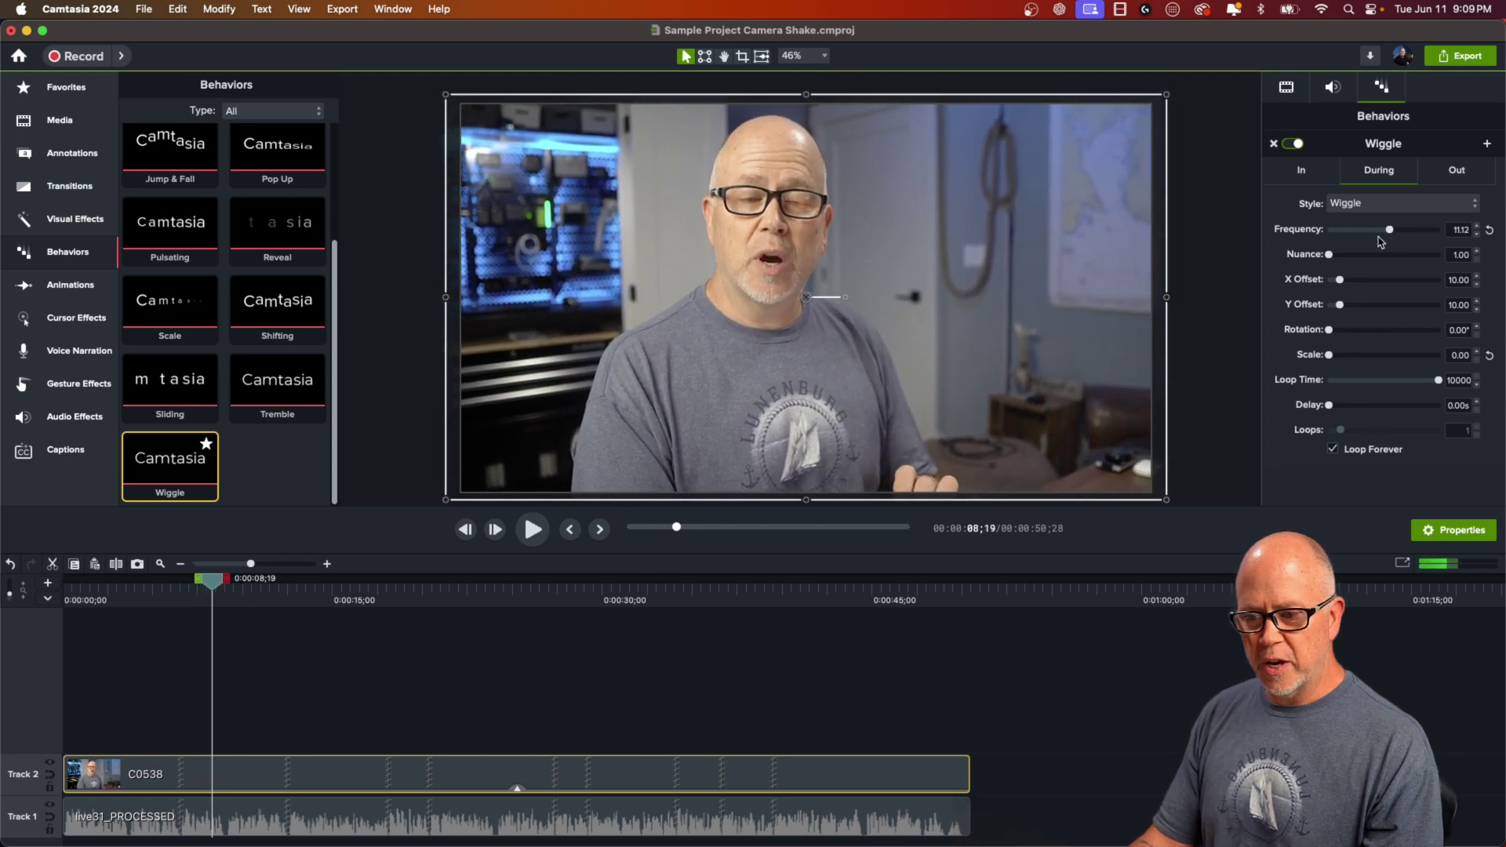
drag(1388, 230, 1351, 241)
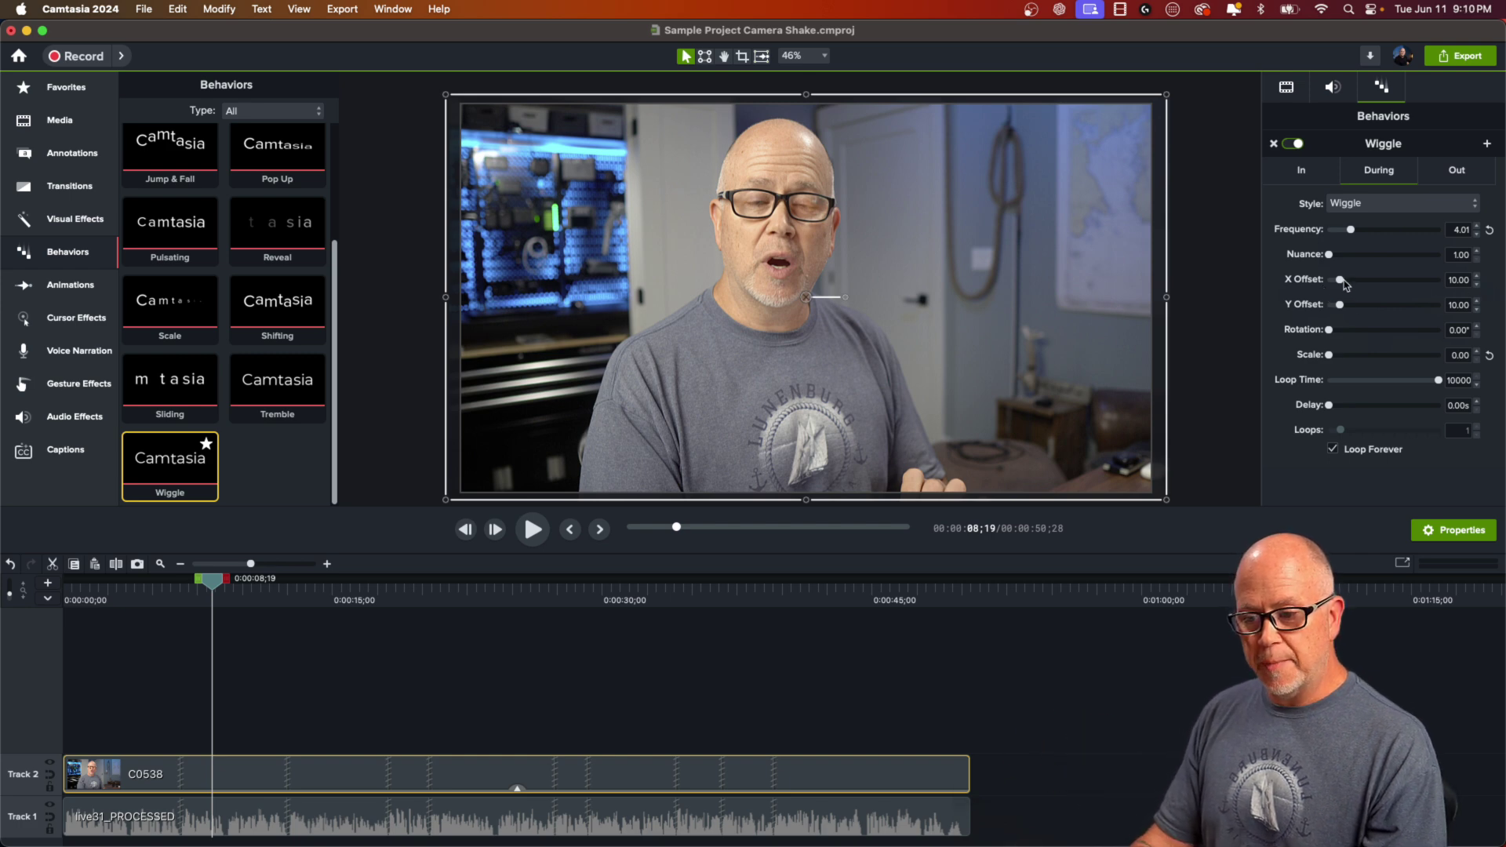
Set the Wiggle behavior's X Offset to 2 and its Y Offset to 0.8
drag(1340, 280, 1330, 305)
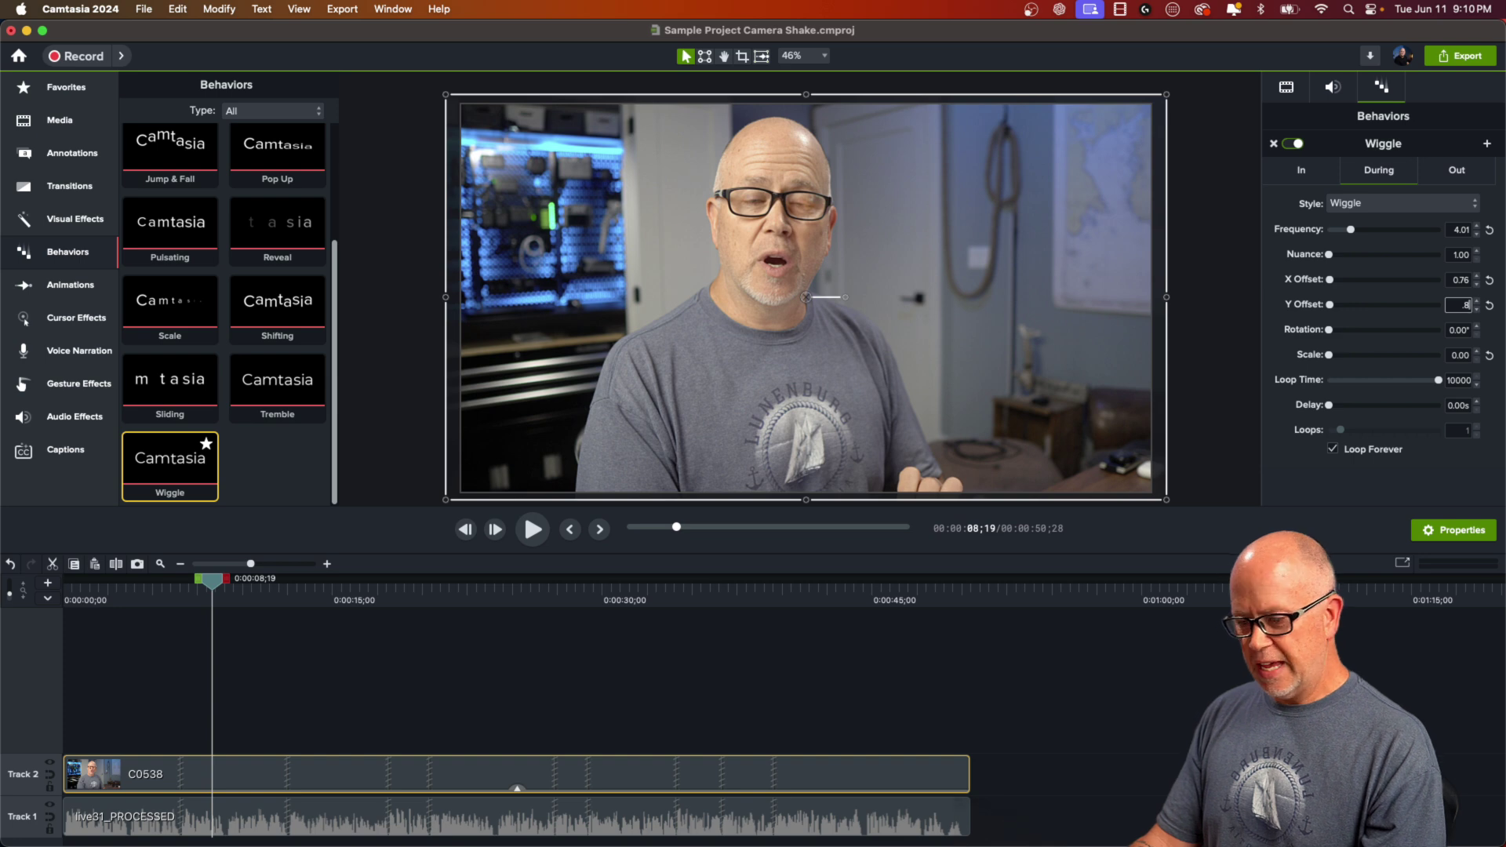
text(.8)
key(Tab)
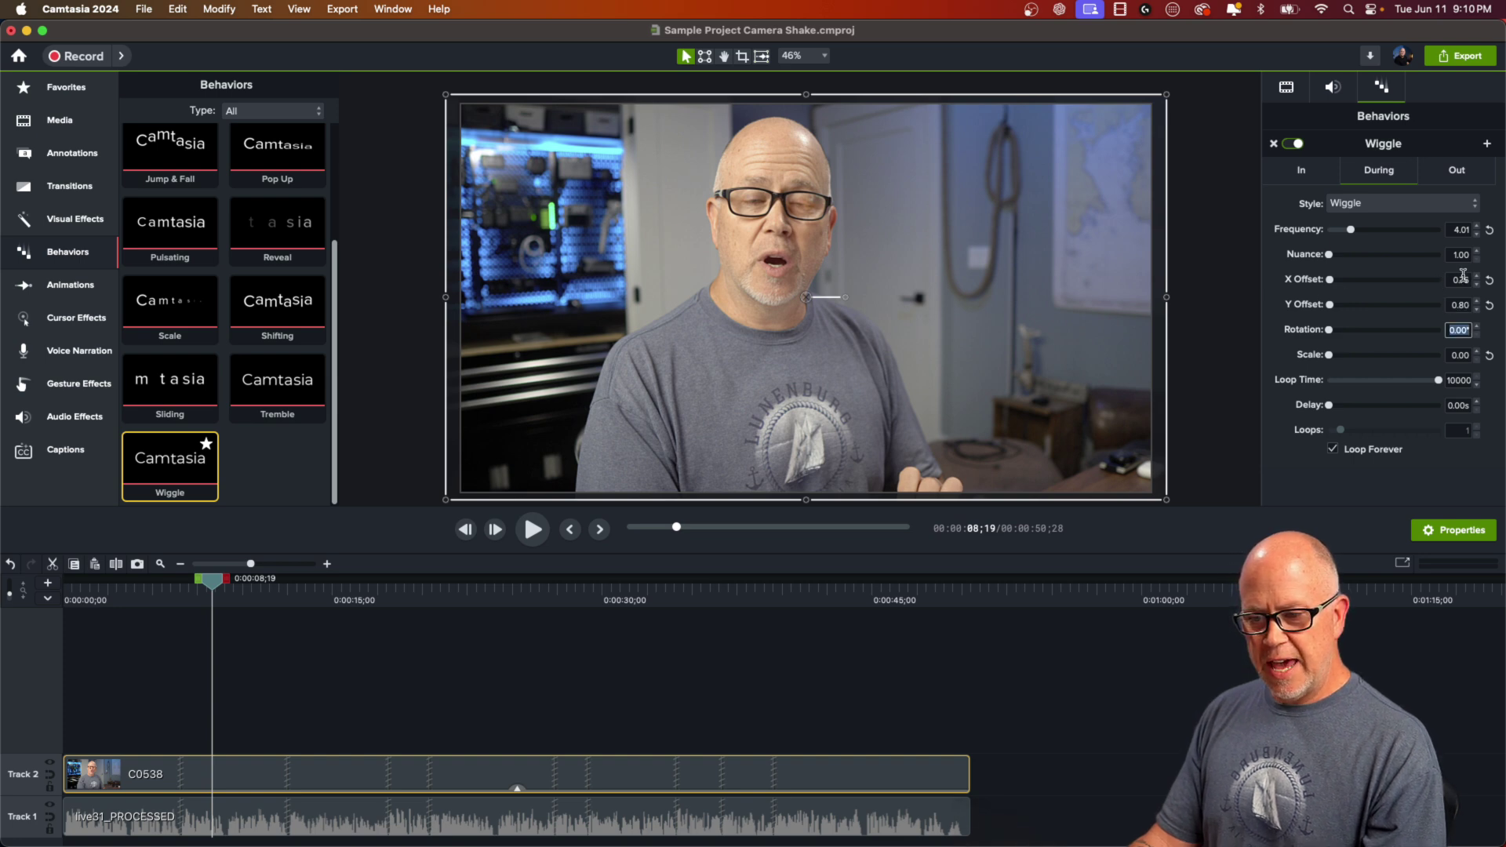
click(1462, 279)
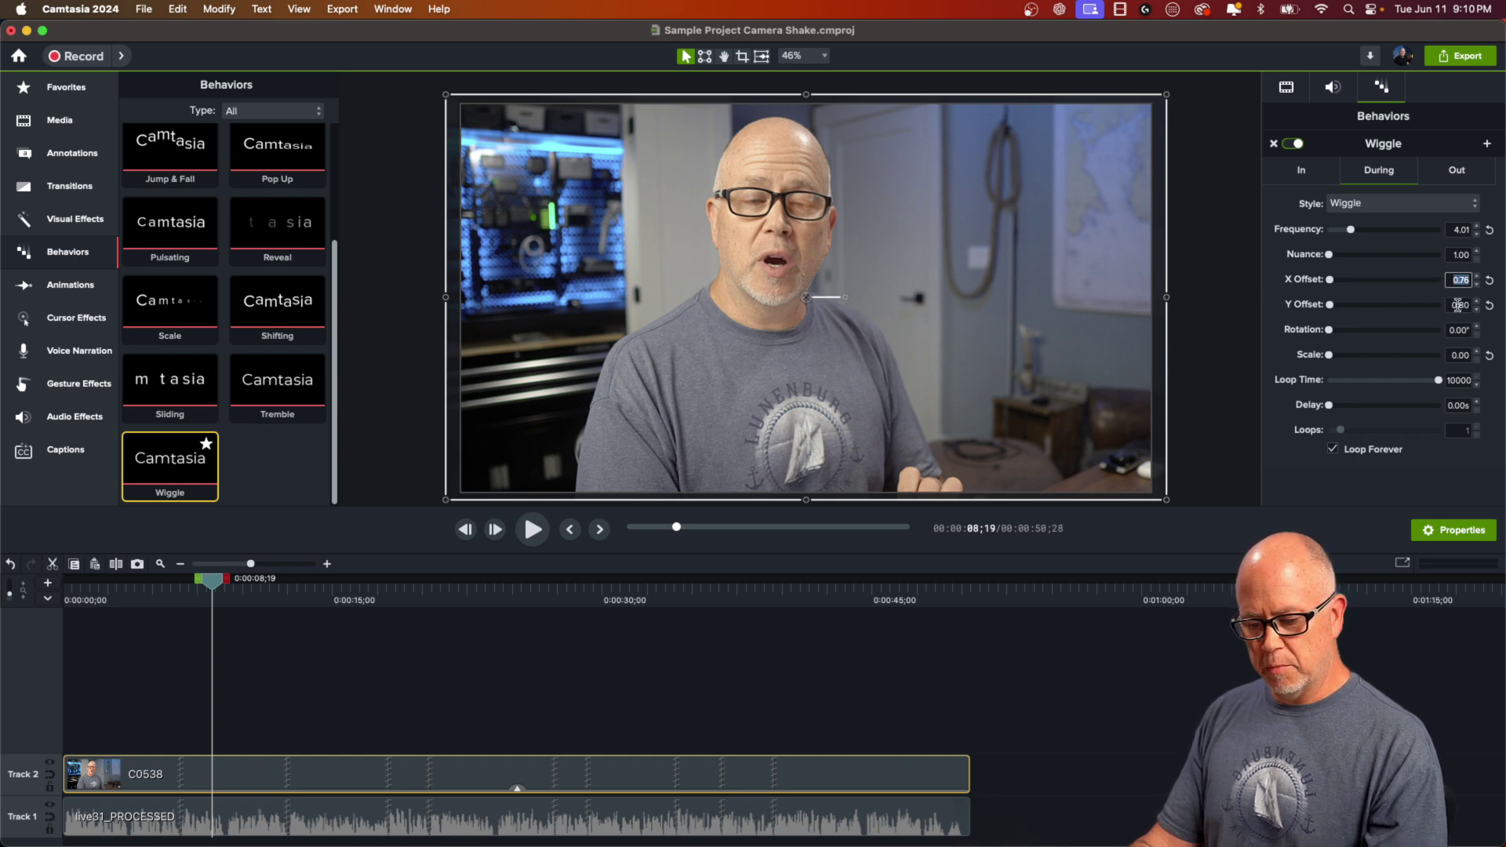
text(2)
key(Tab)
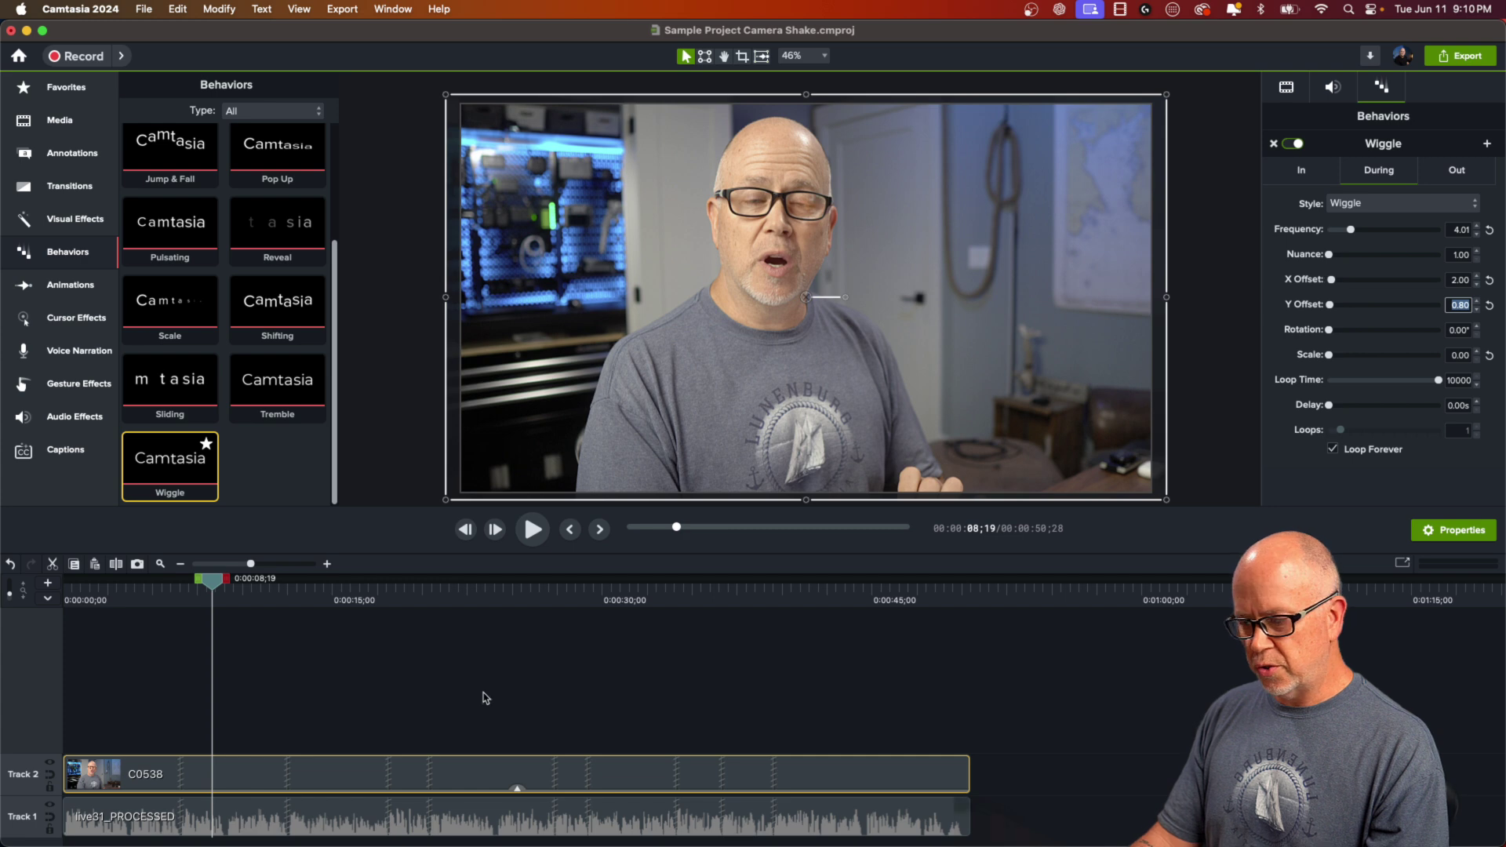
Play the timeline from about 0:00:08;19 to check the smaller horizontal and vertical shake
click(219, 589)
key(space)
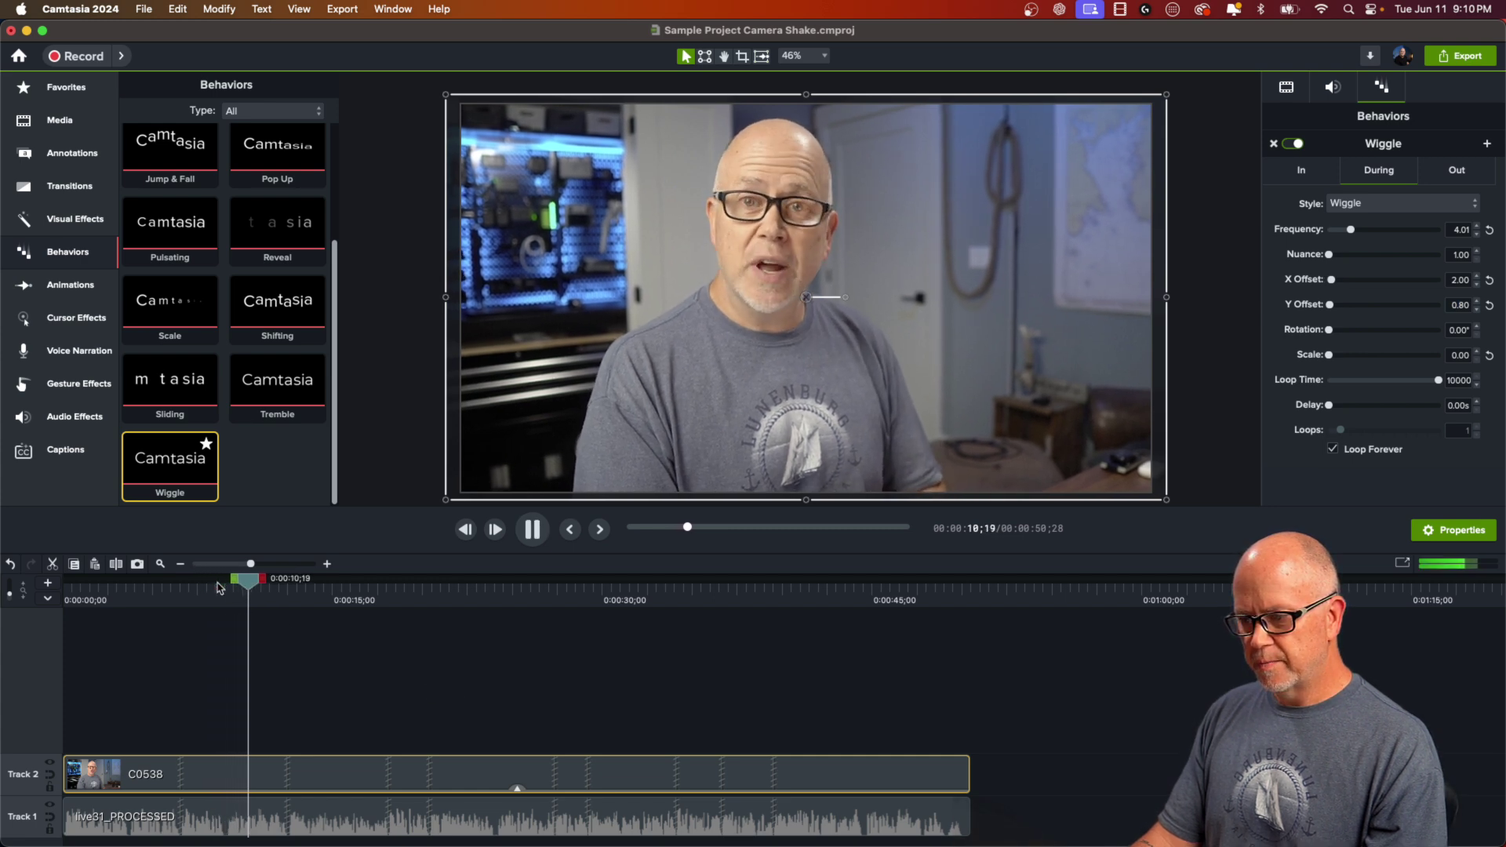
key(space)
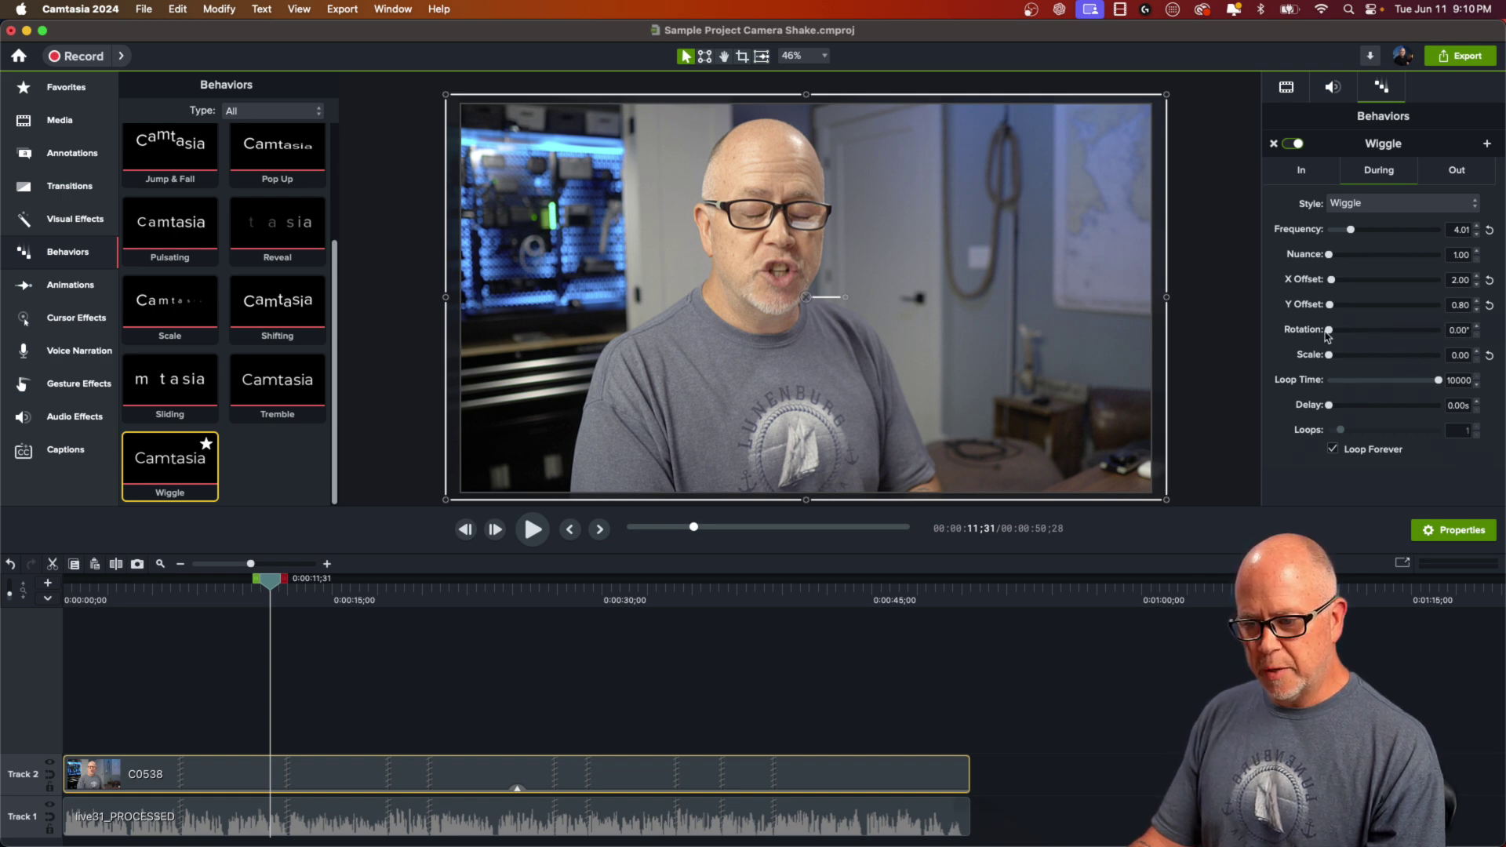
Try a Wiggle rotation of 3.17° and play a short section to judge the tilt
drag(1329, 330, 1331, 333)
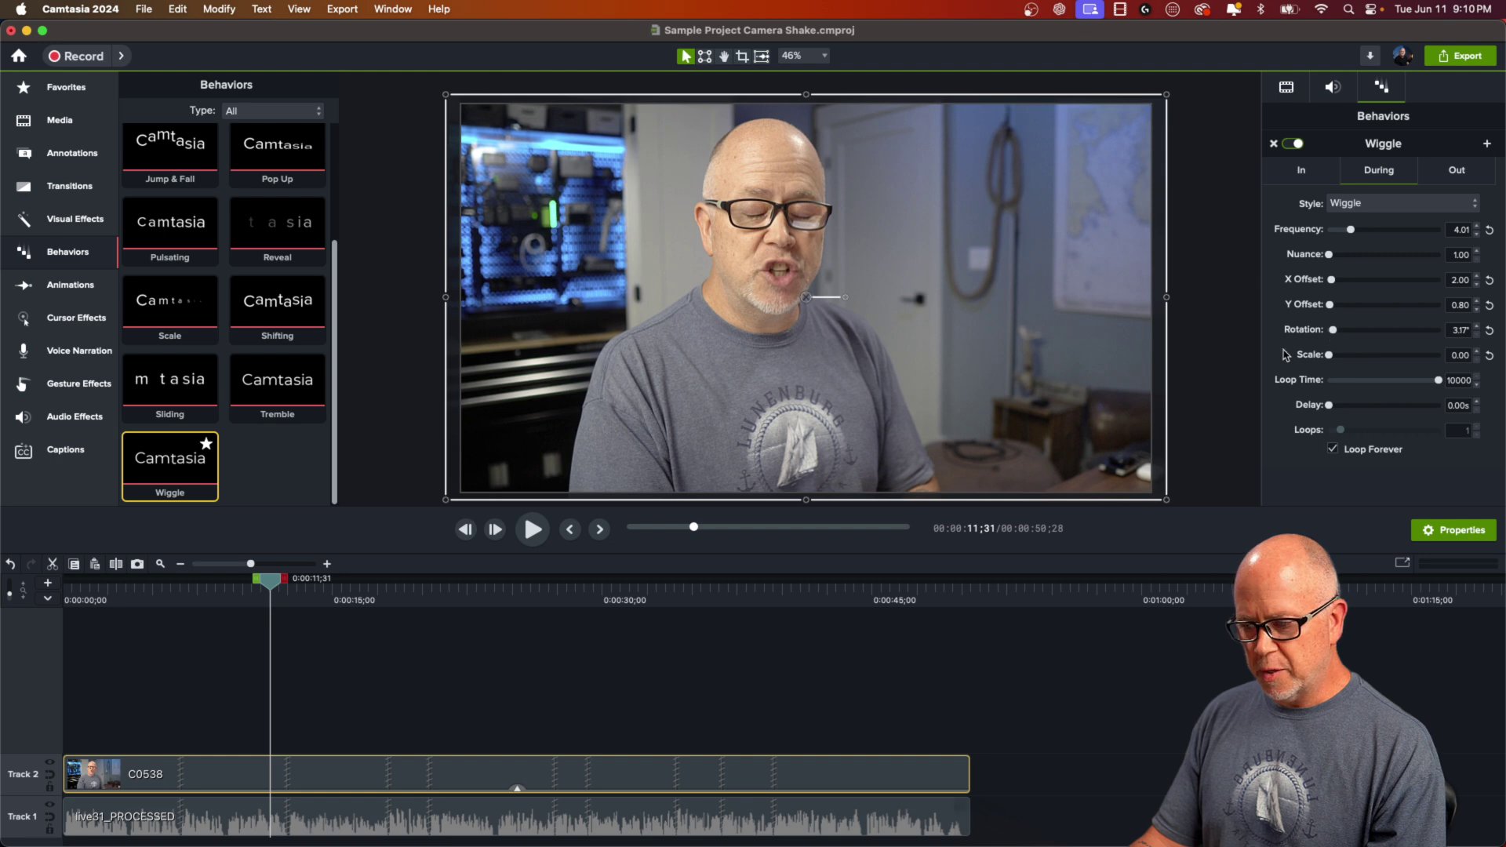
key(space)
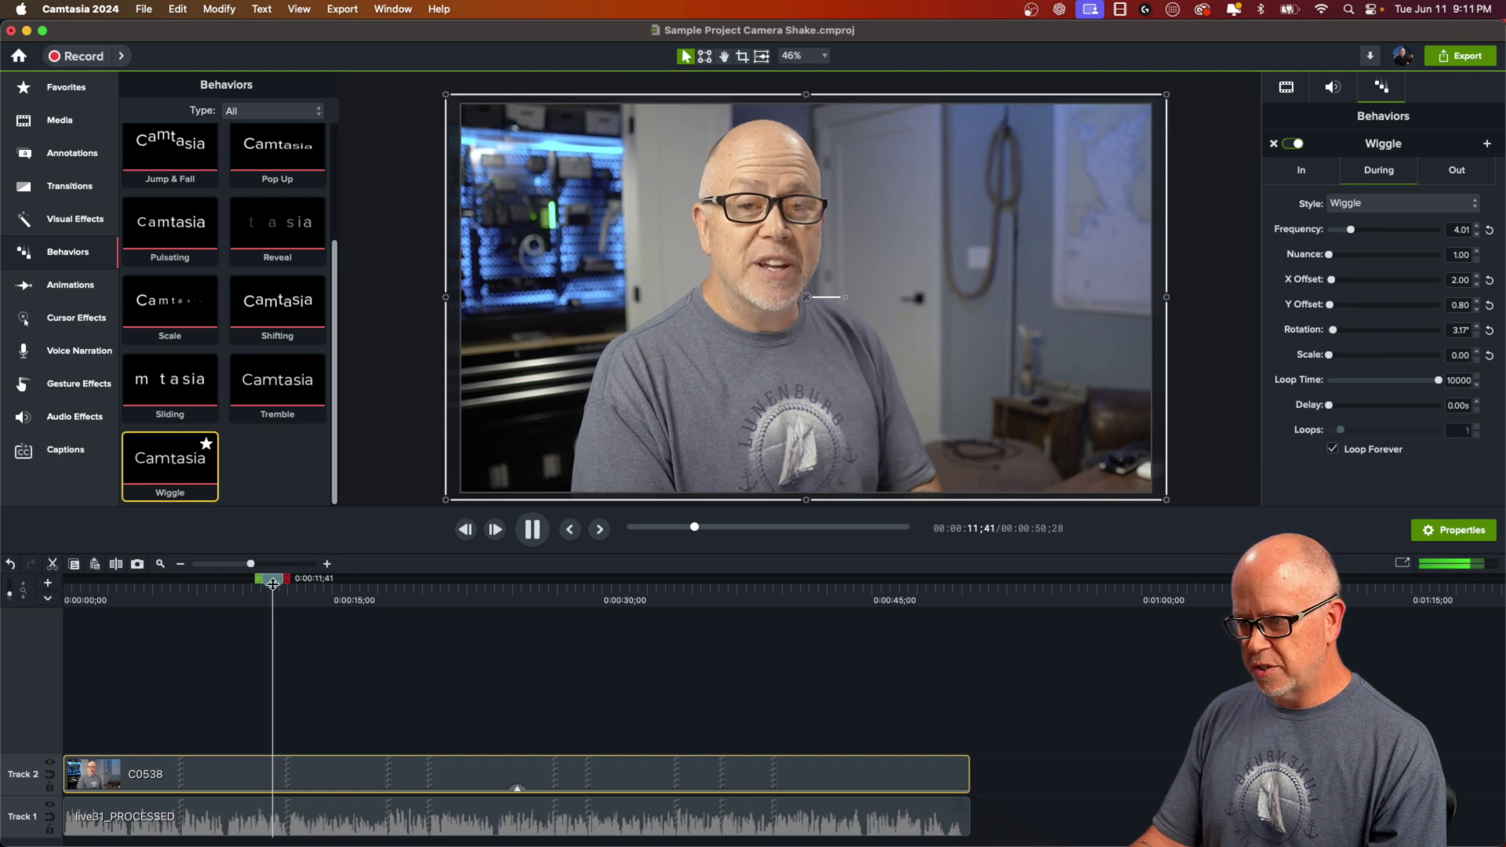
key(space)
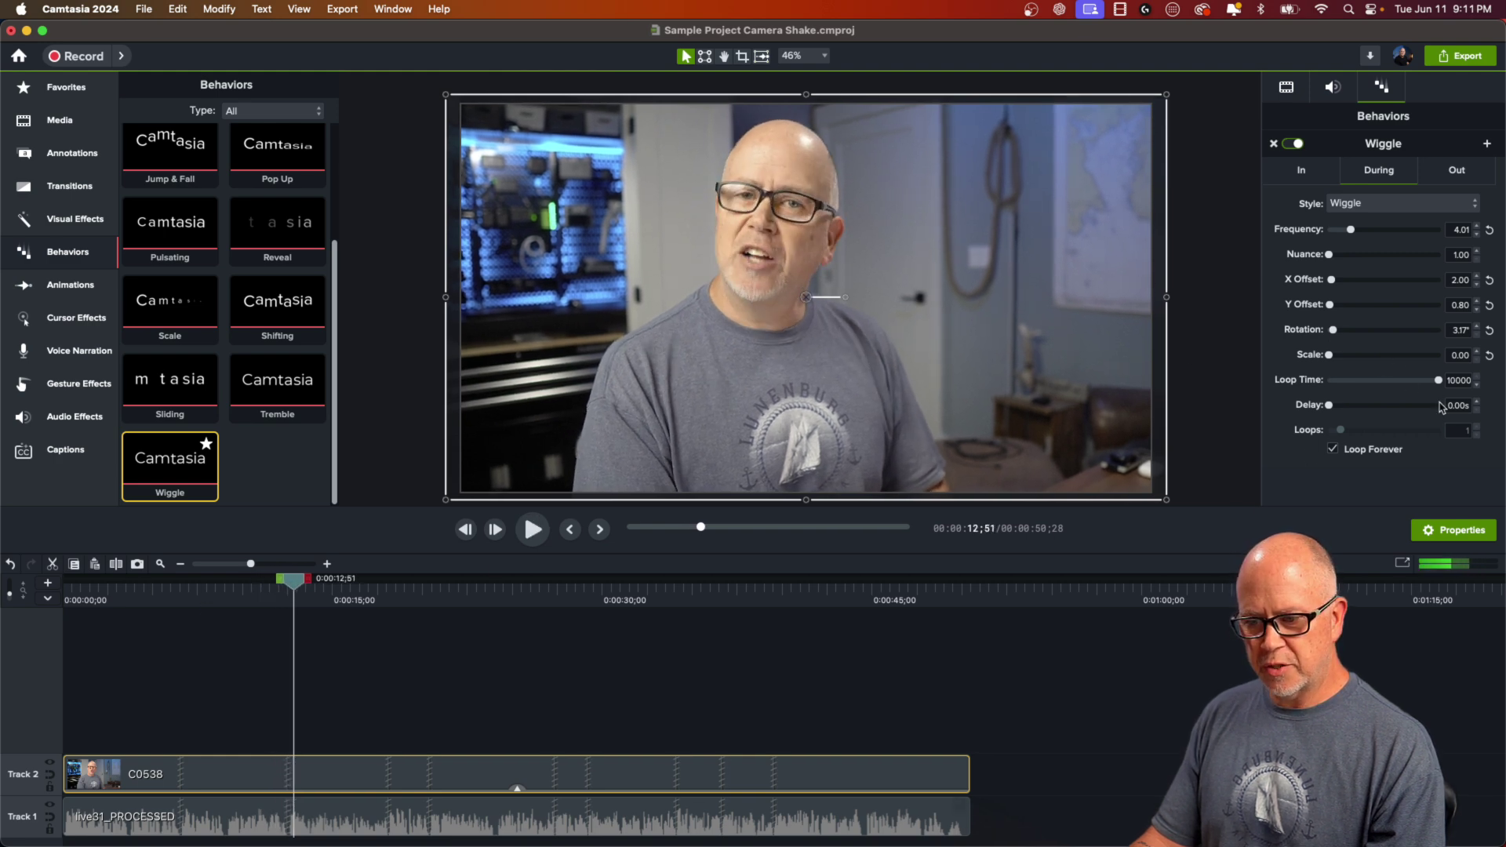
Set the Wiggle rotation to 0.21° and preview the subtler tilt in a short playback
drag(1333, 330, 1331, 332)
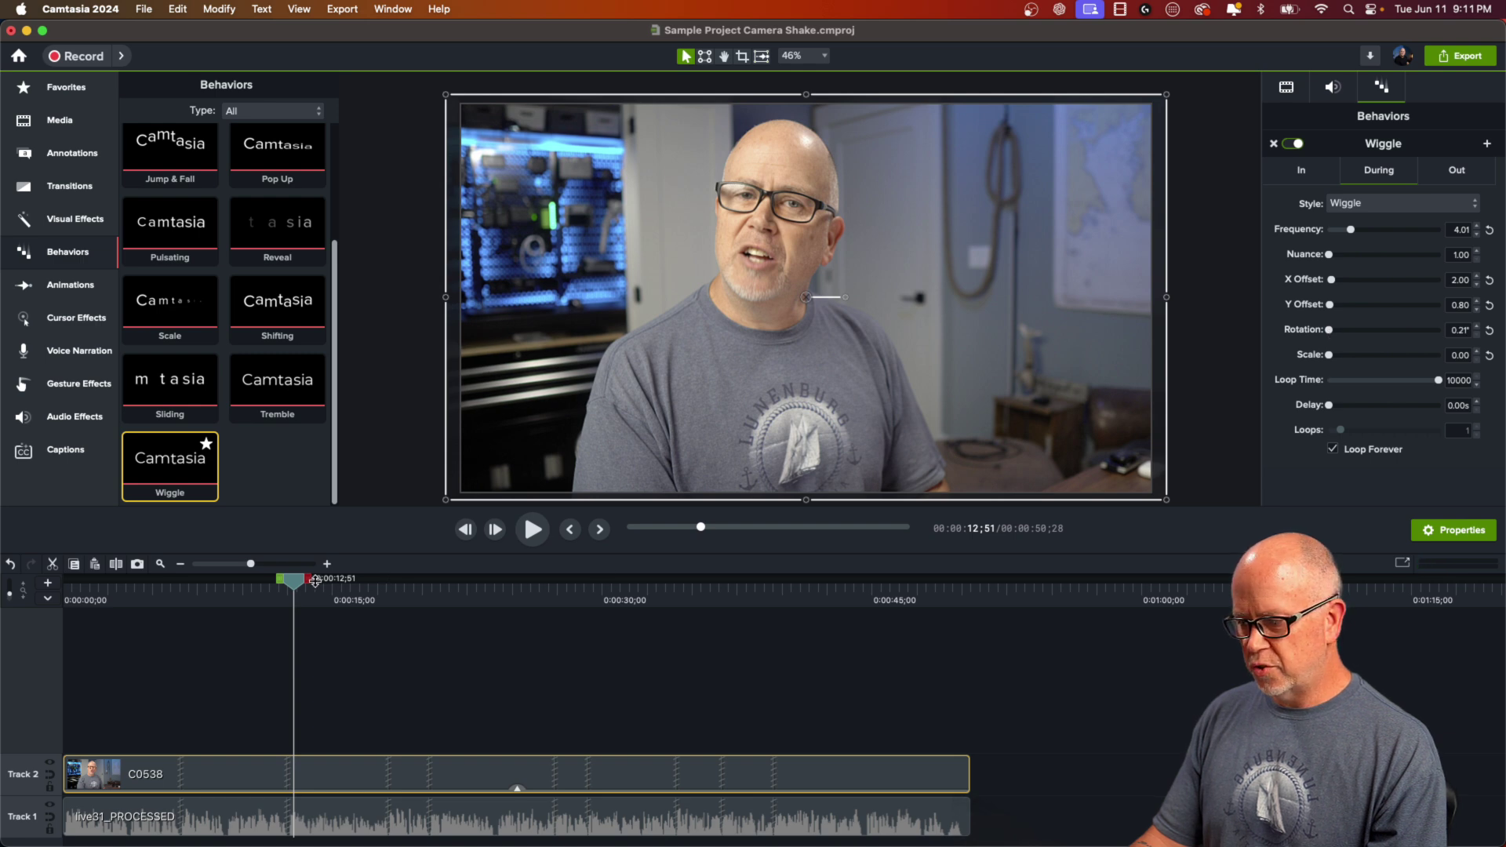
key(space)
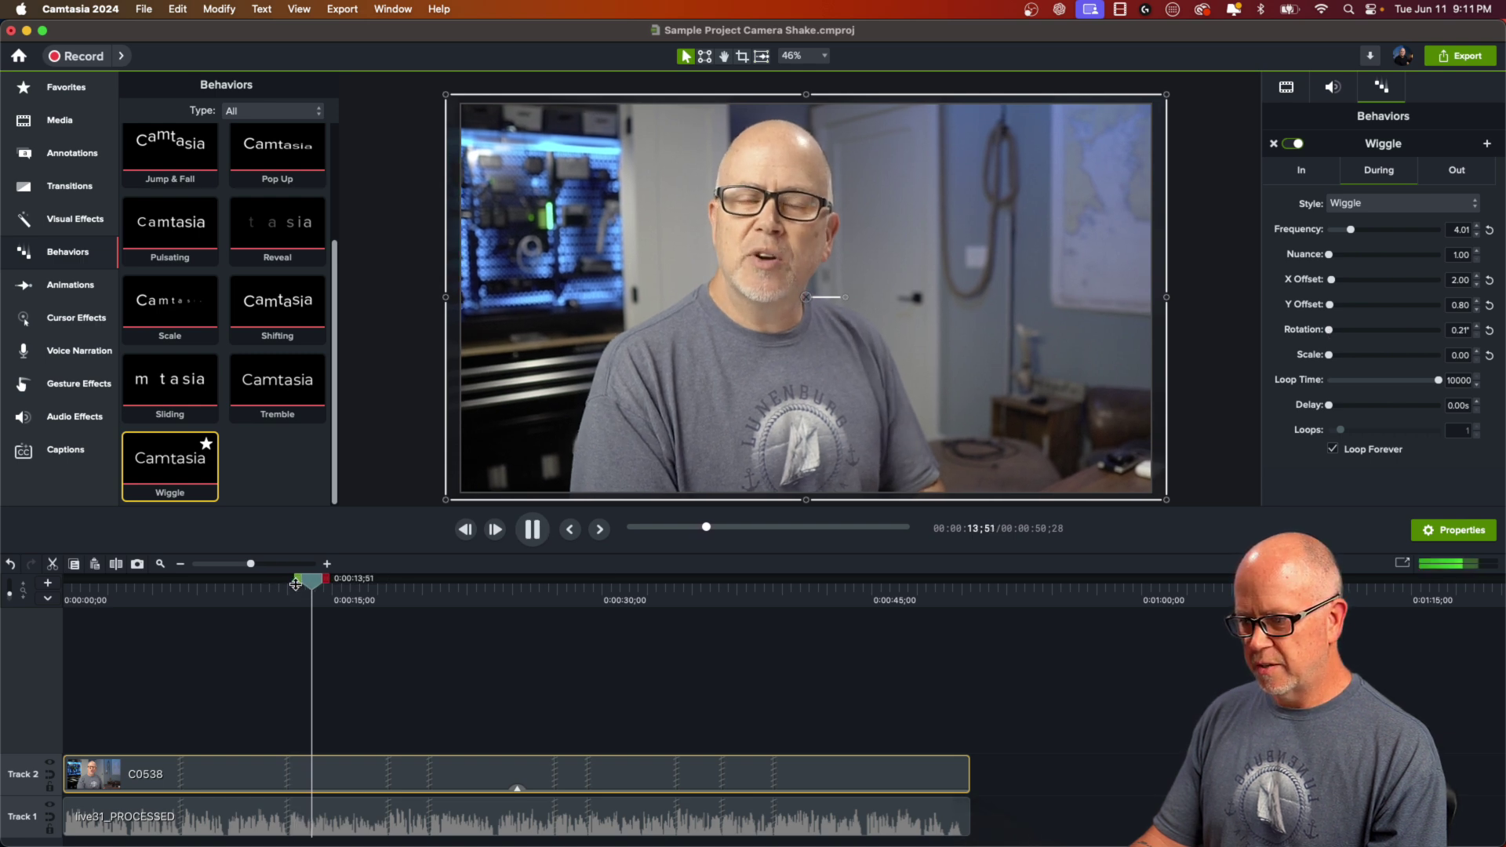
key(space)
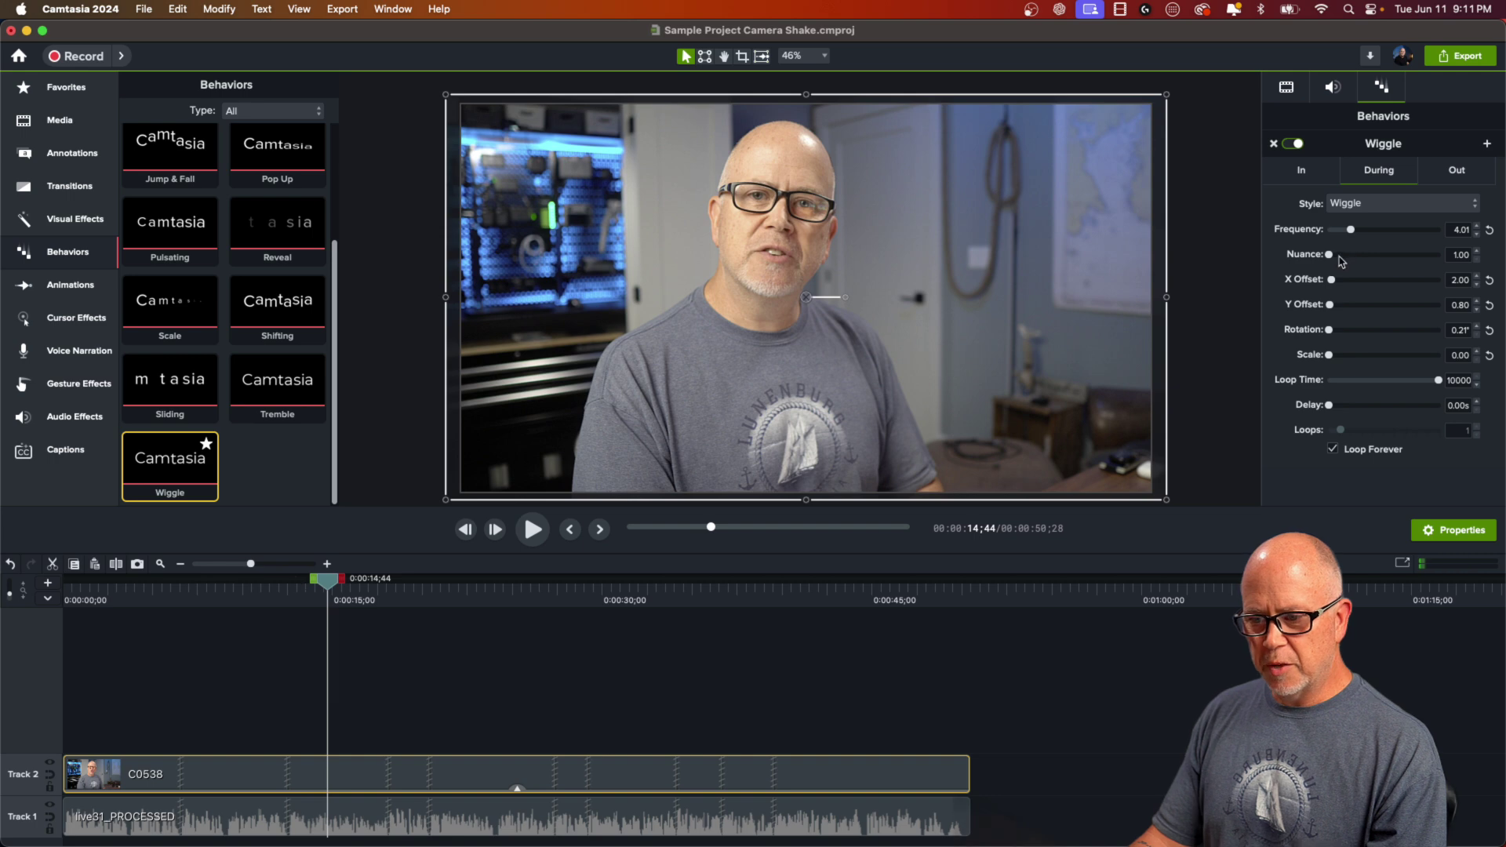
Set the Wiggle nuance to 1.22 and play the timeline onward from about 0:00:14;44 to review the shake
drag(1330, 255, 1343, 265)
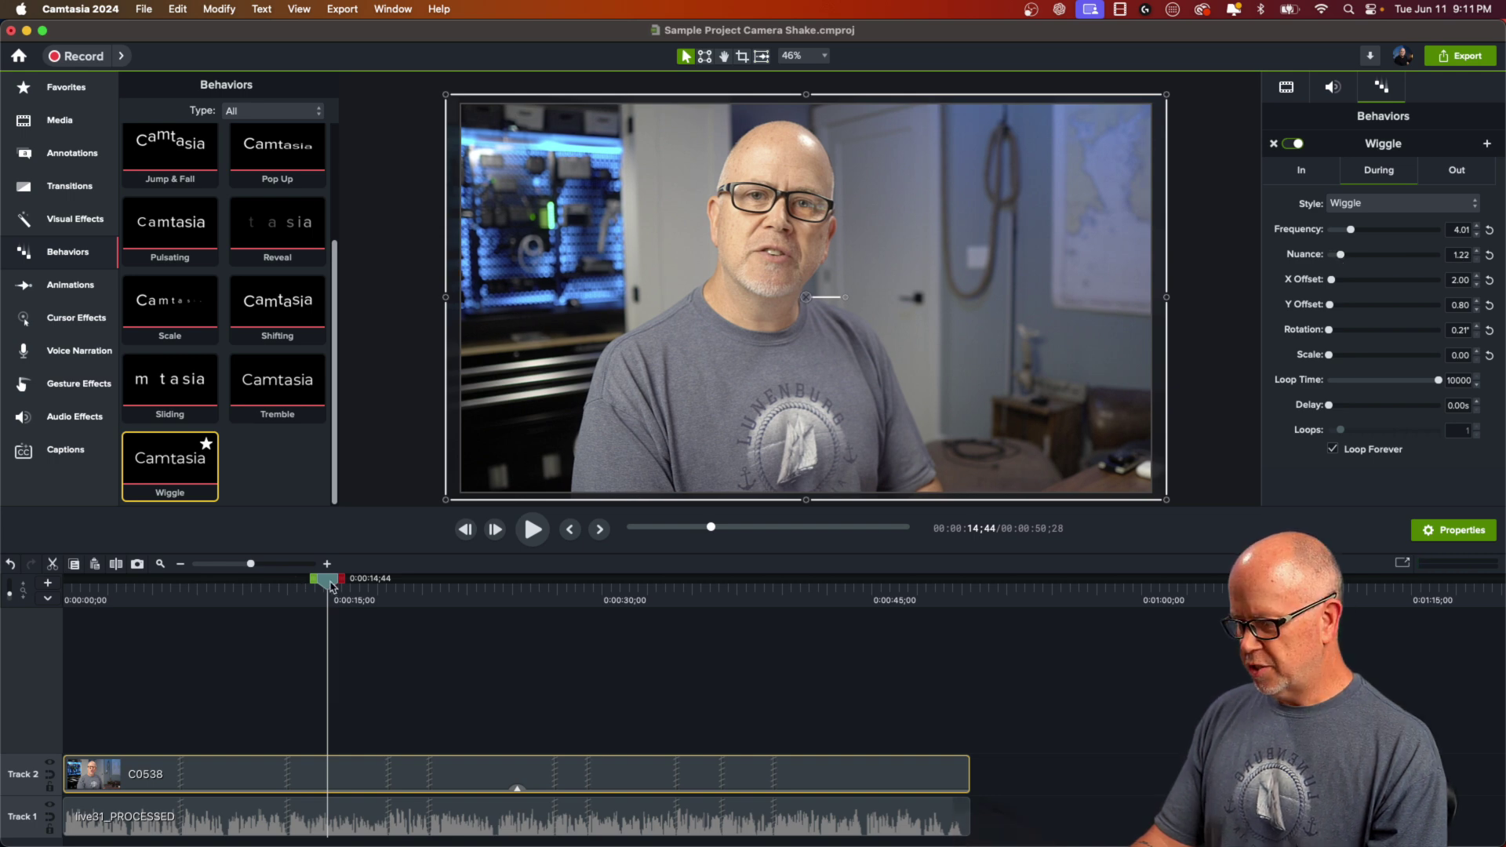
key(space)
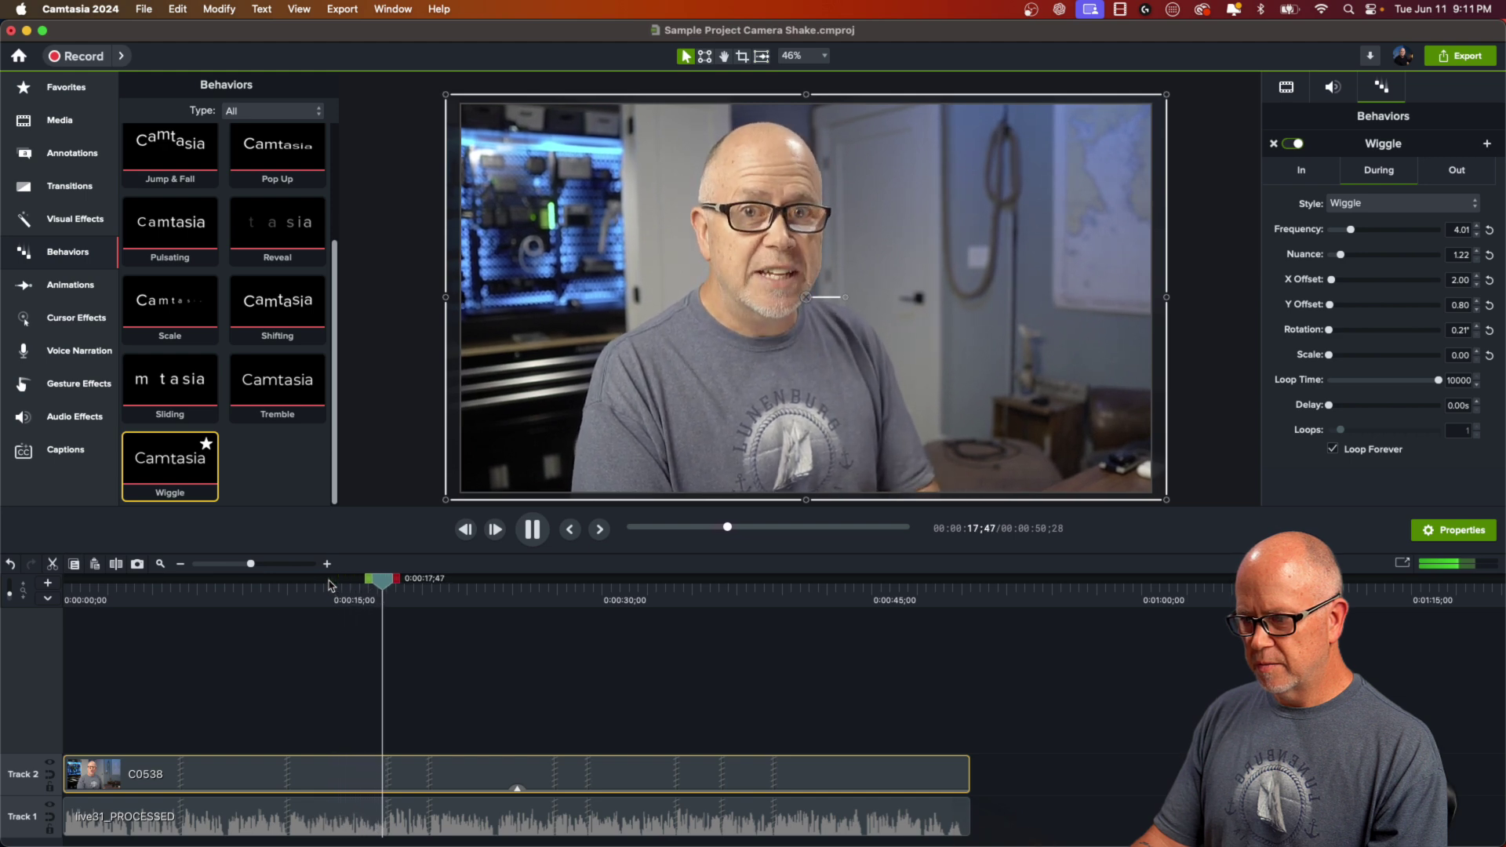
key(space)
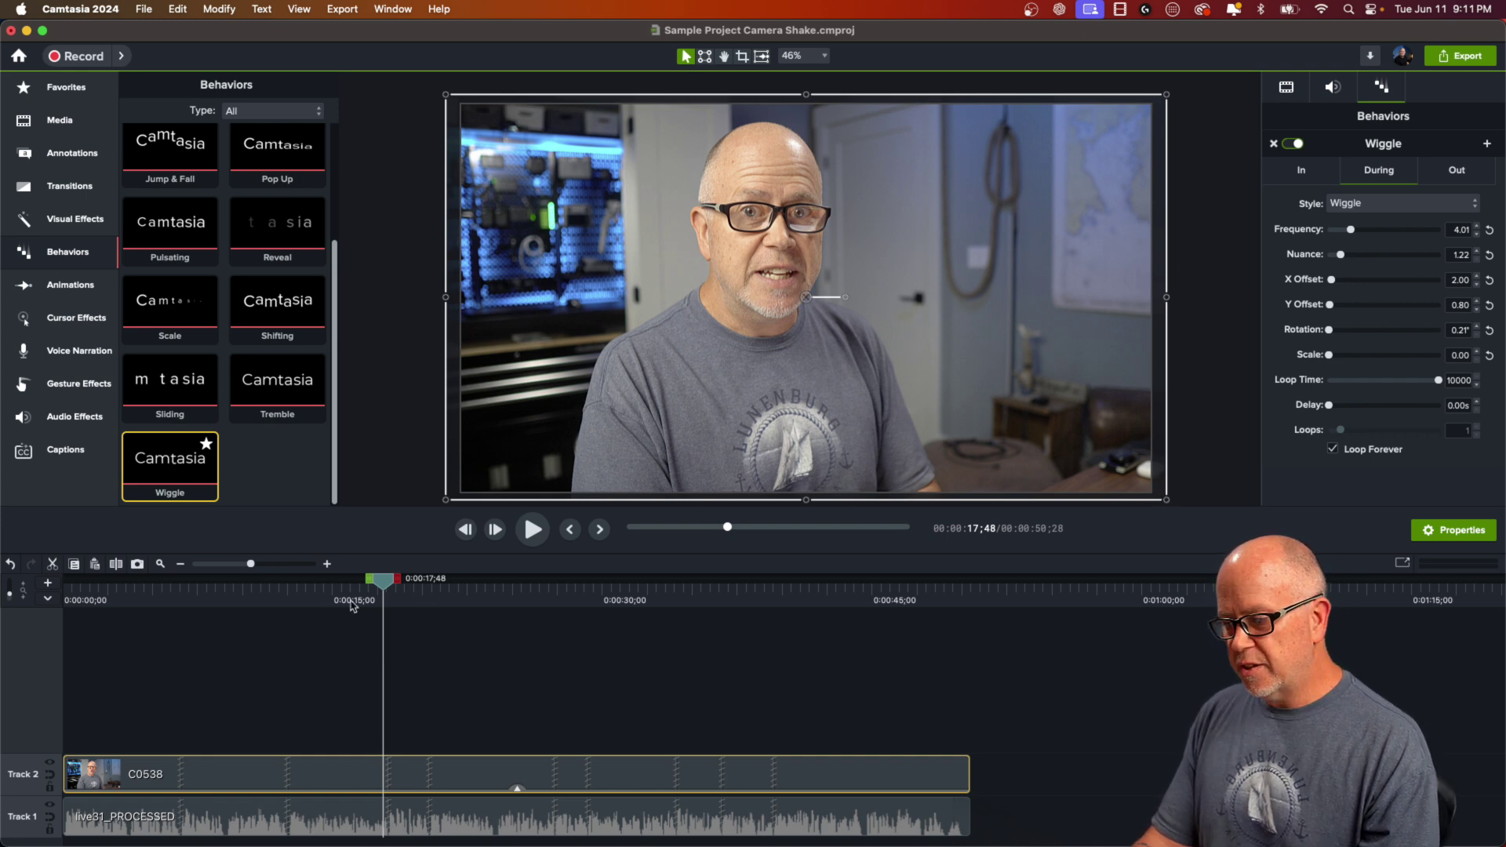
key(space)
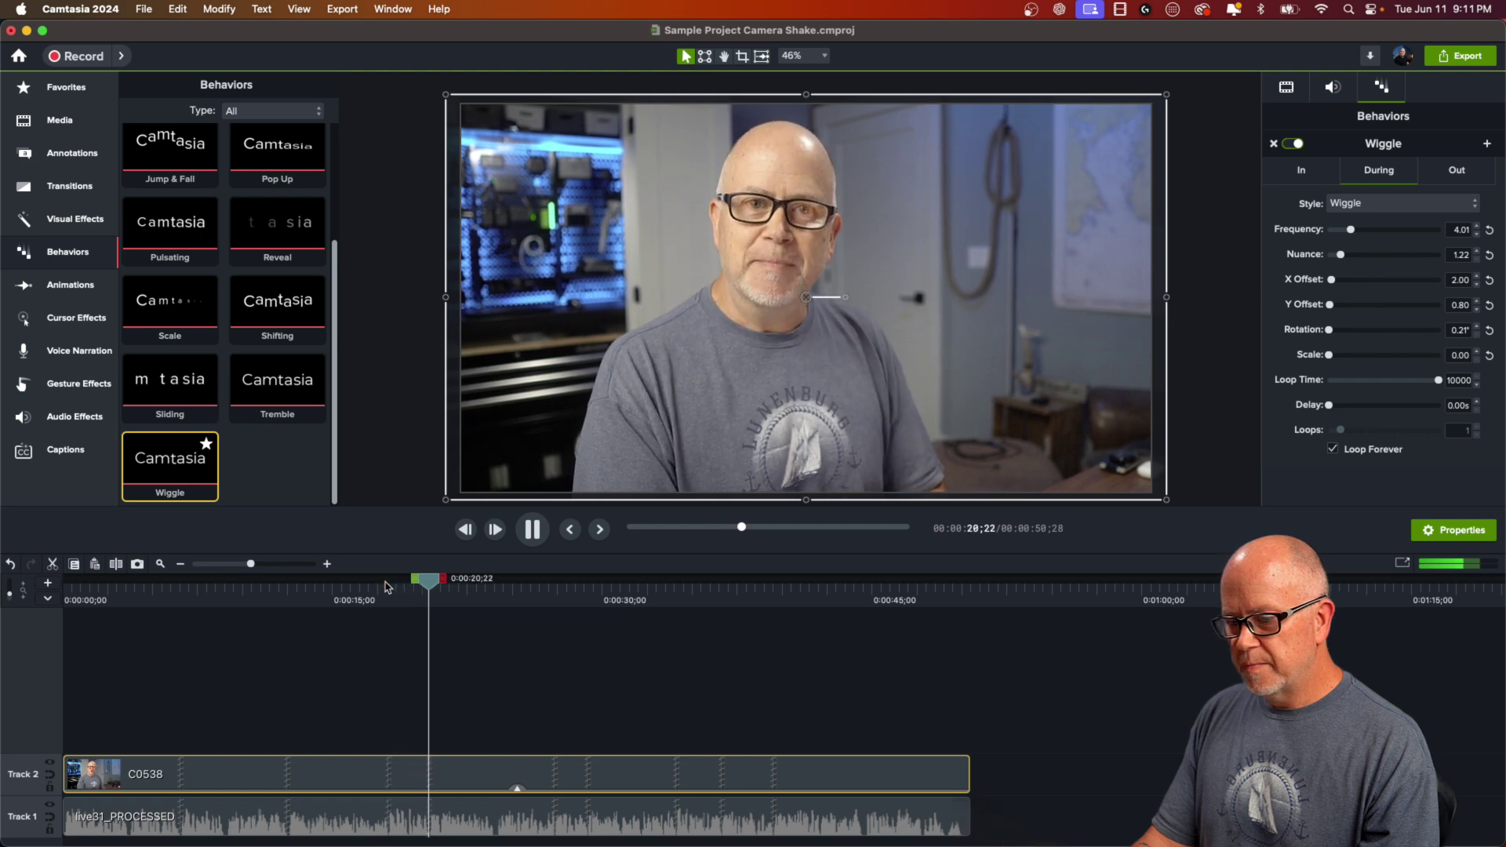
key(space)
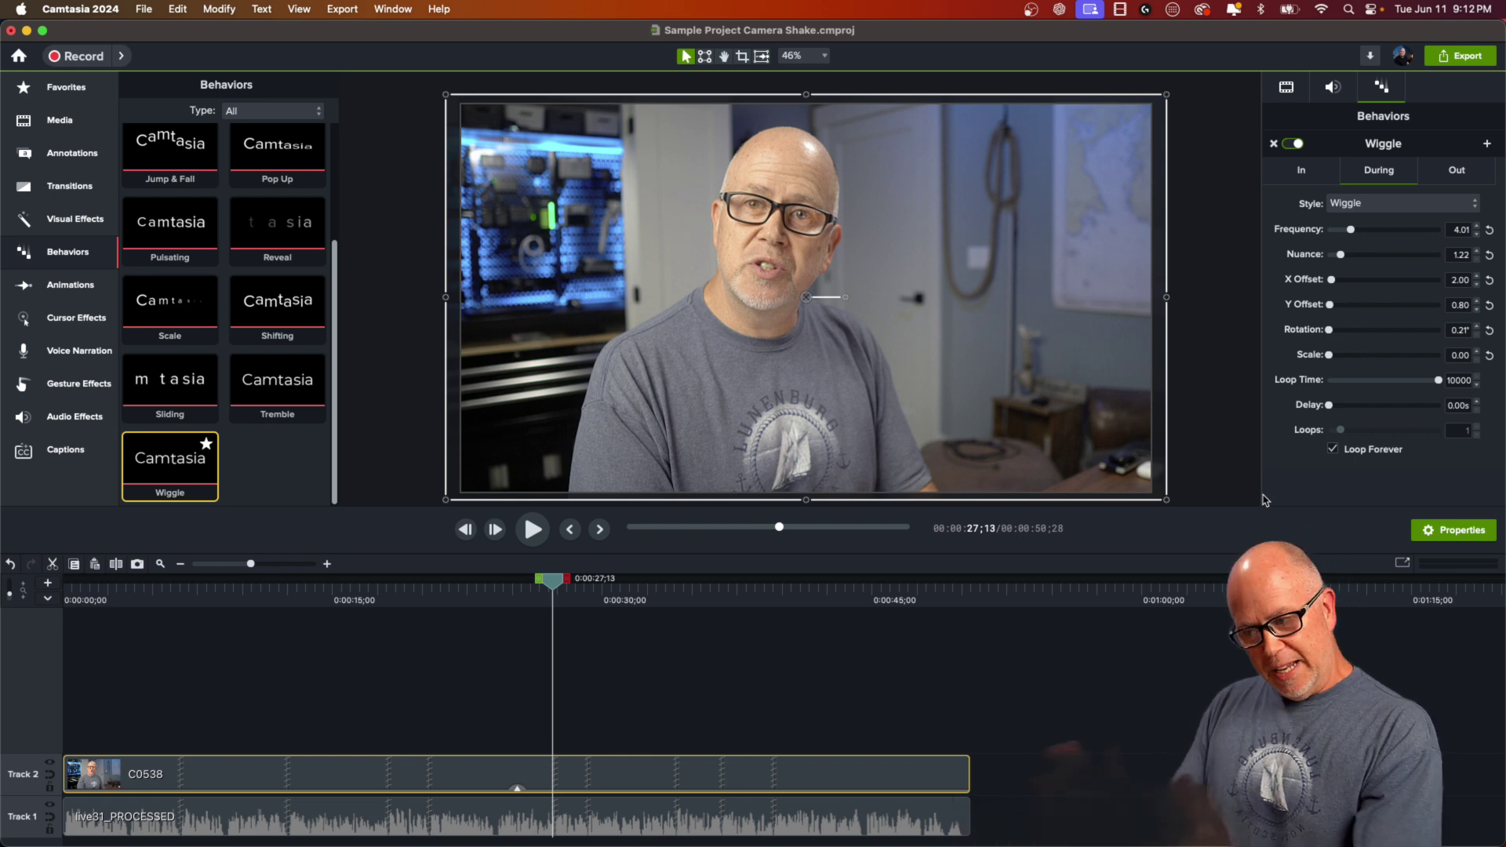
Apply the Classic BW filter from the visual effects to the C0538 clip on Track 2
click(526, 716)
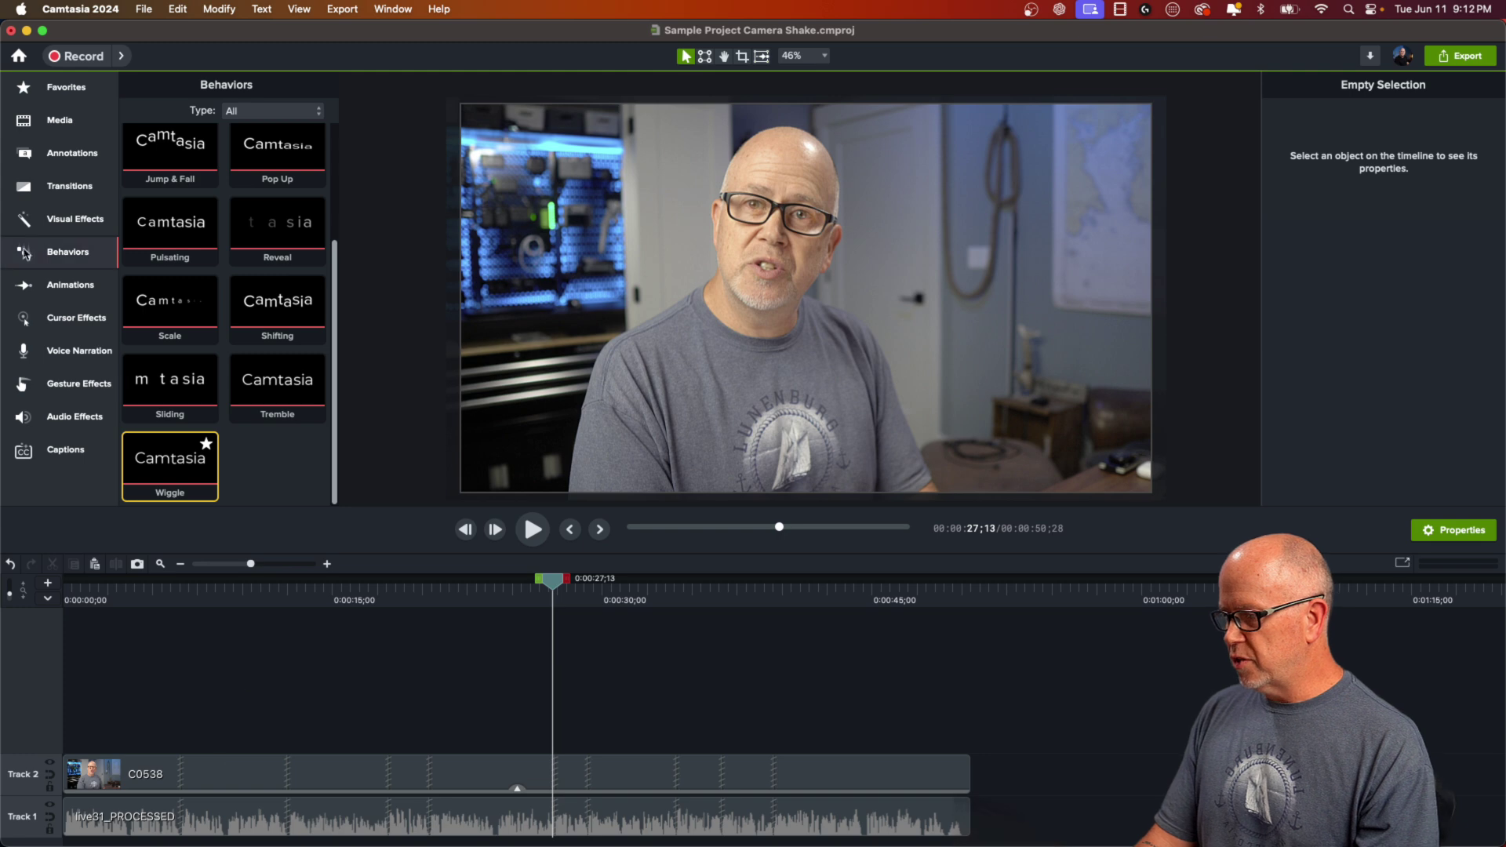
click(75, 223)
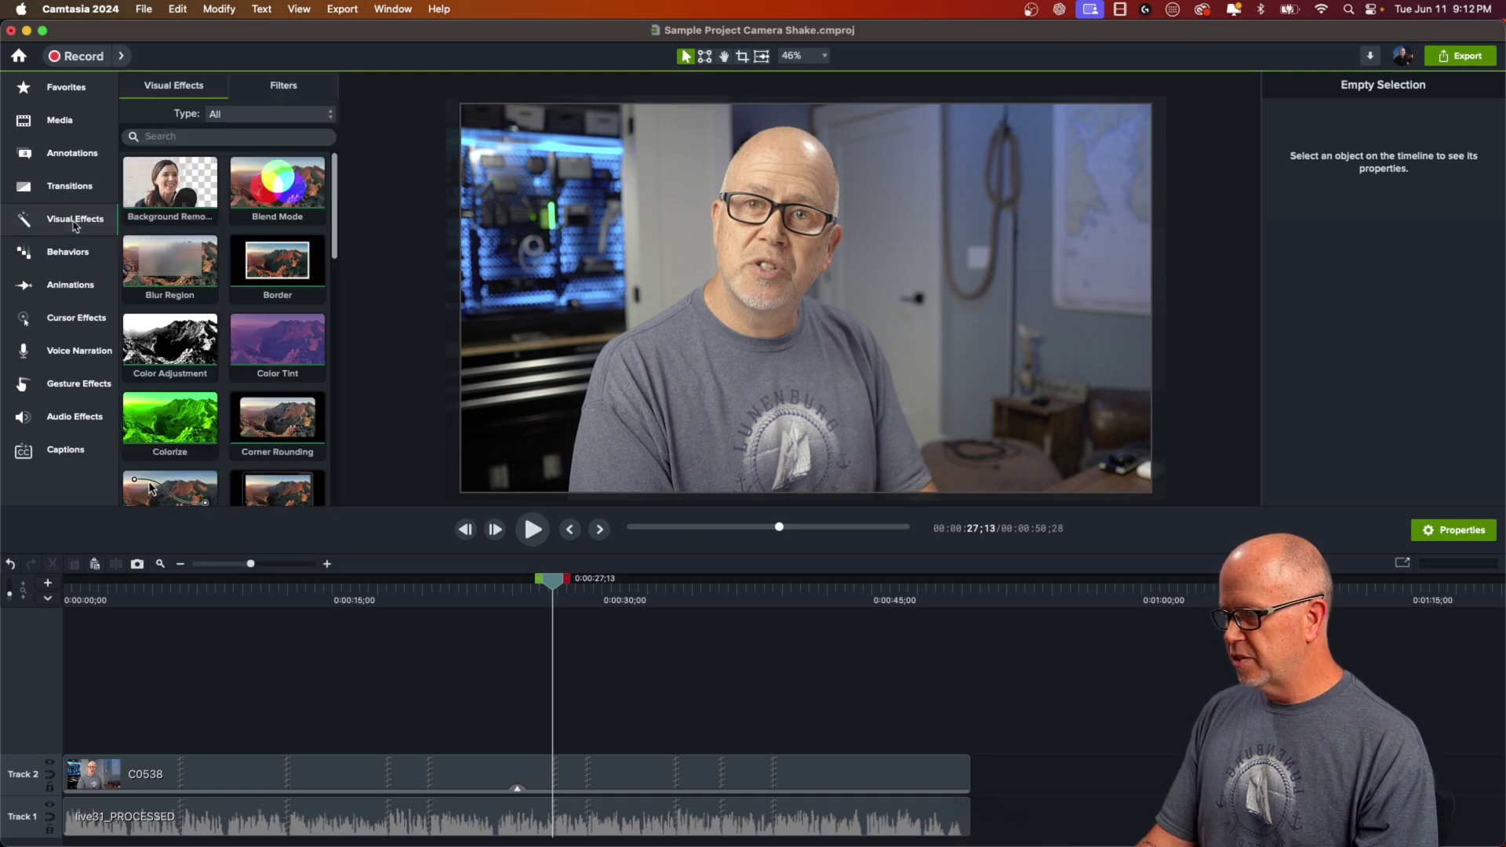
click(285, 87)
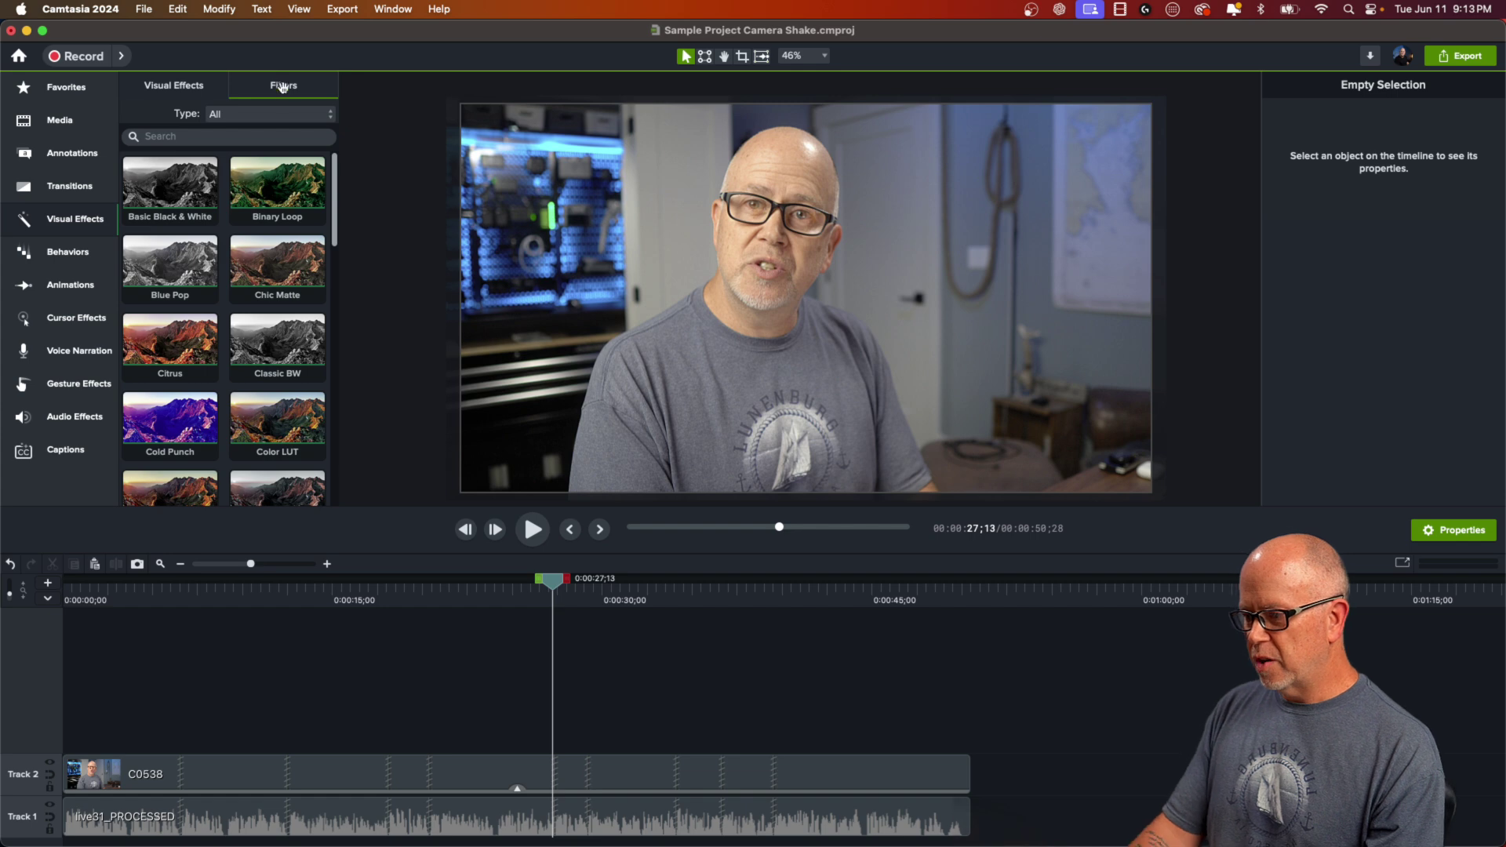
scroll(149, 298, down, 2)
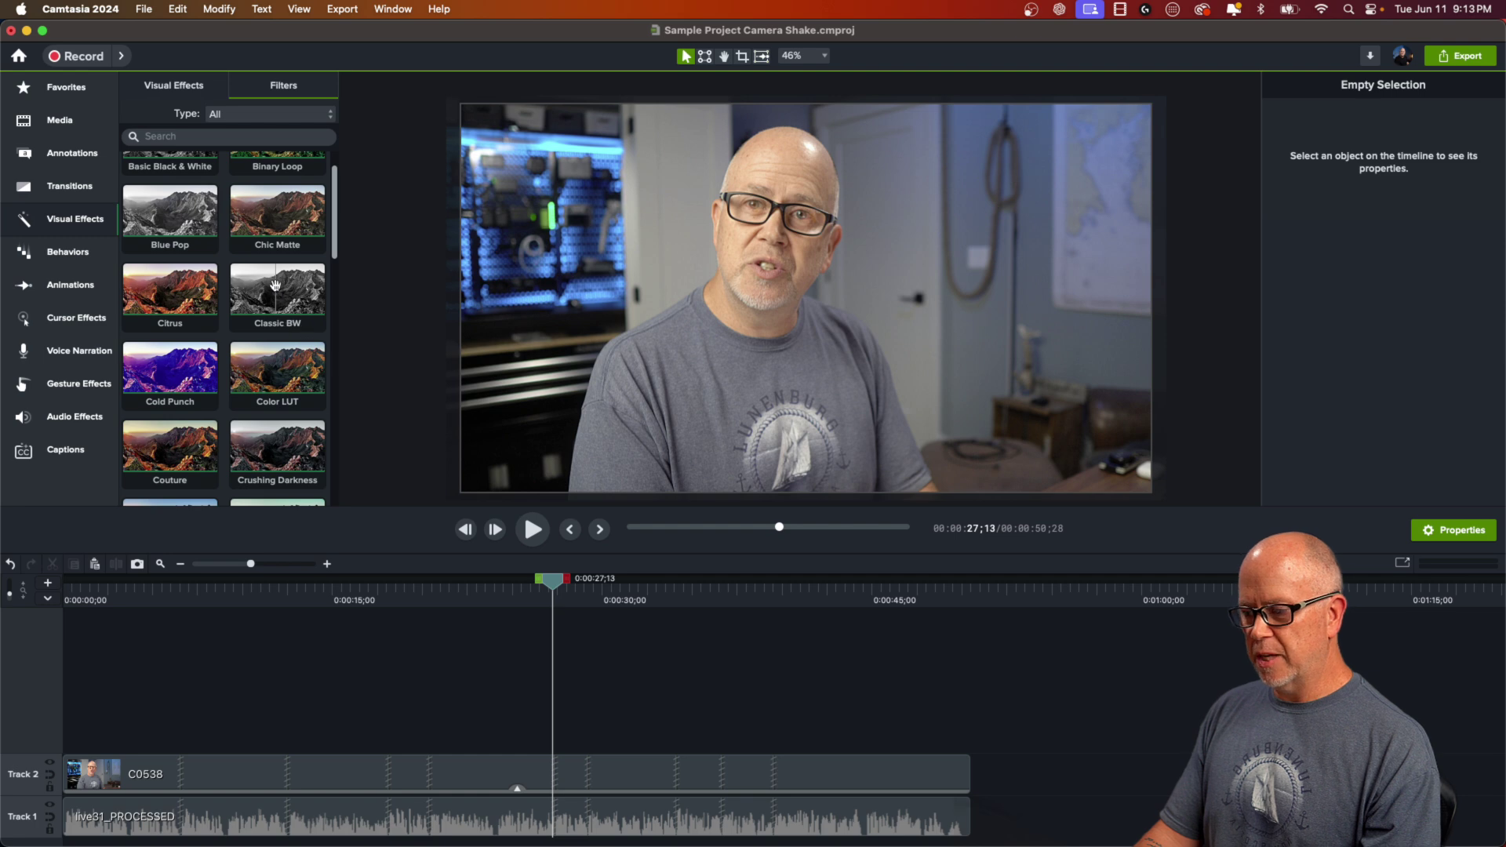
drag(289, 325, 343, 777)
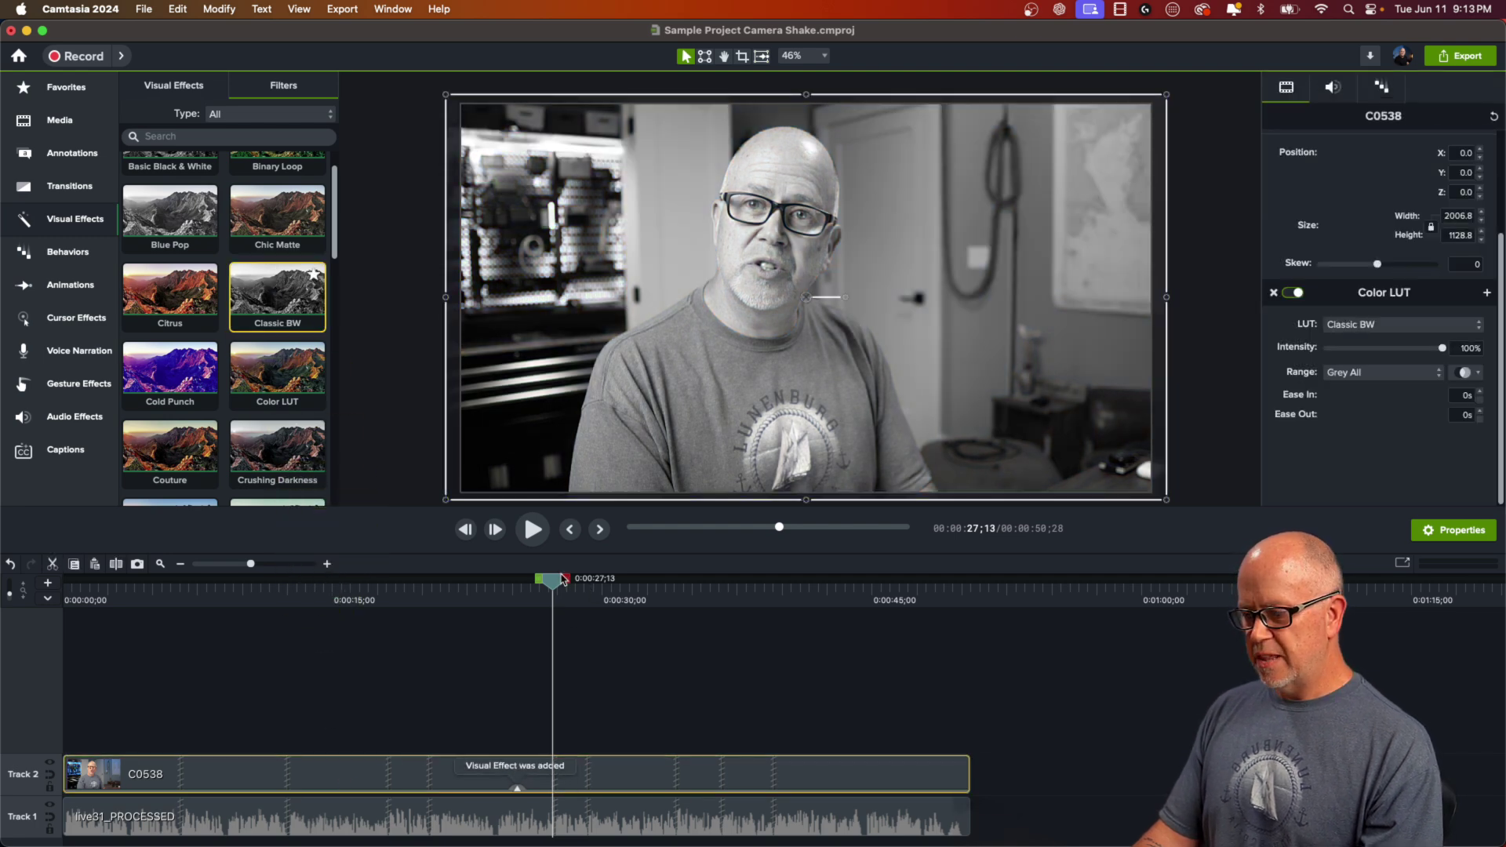
Play a short section around 0:00:24 to preview the black-and-white look with the camera shake
drag(557, 585, 484, 596)
key(space)
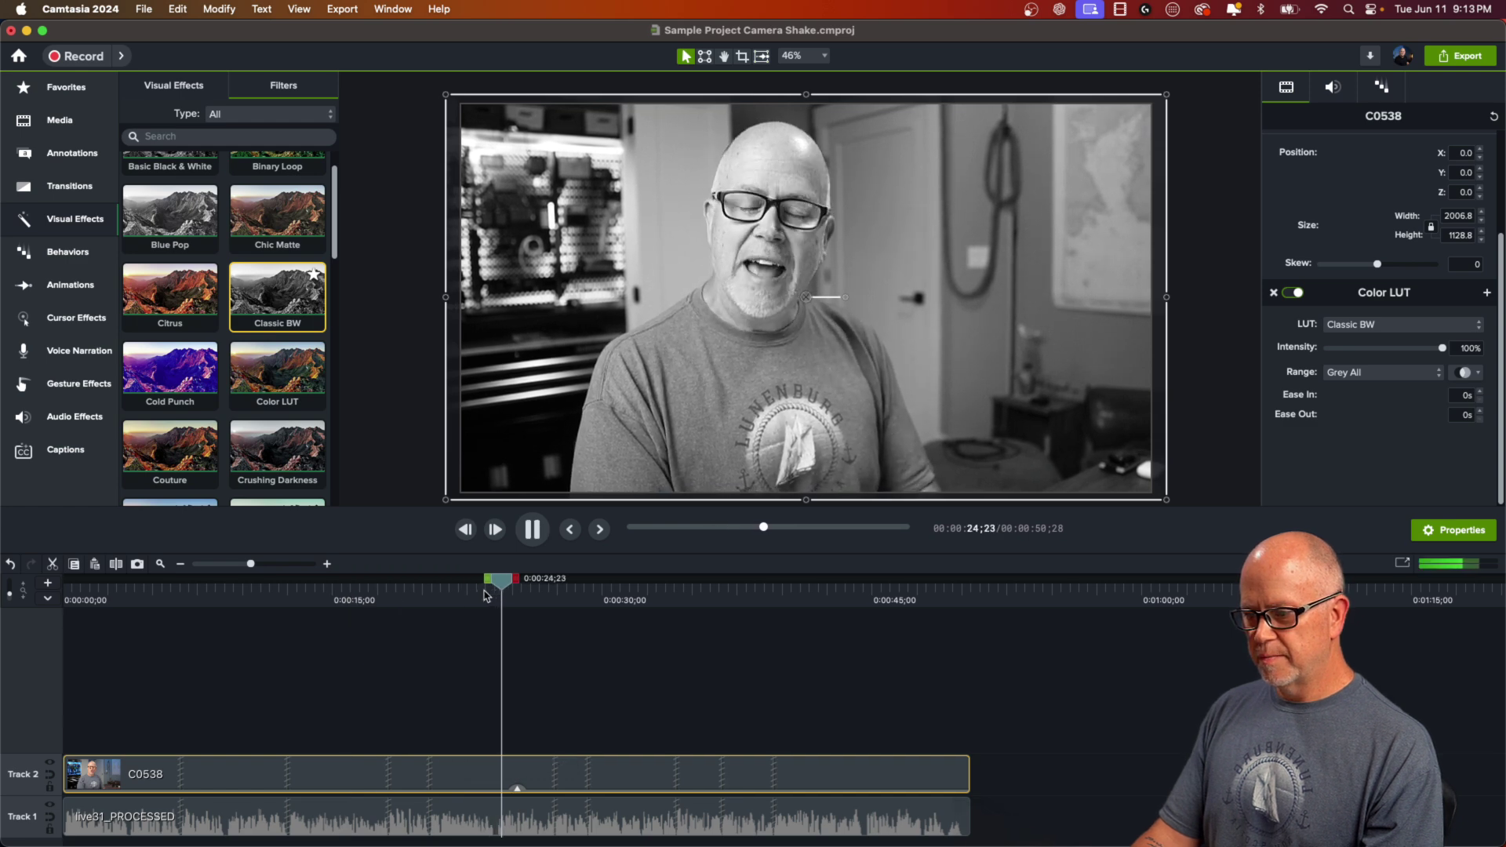
key(space)
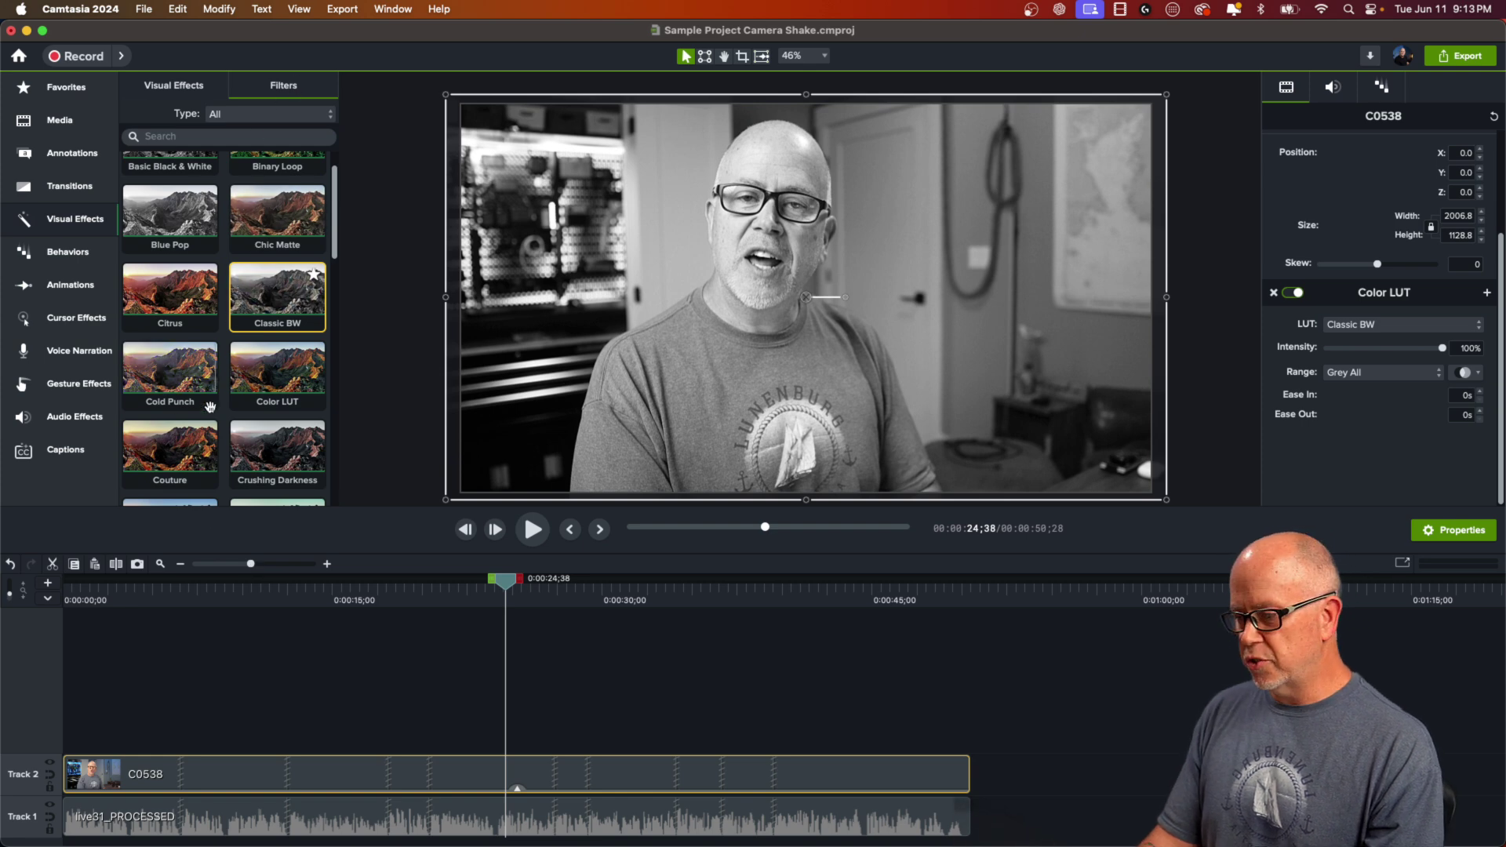
Try the Blue Pop LUT and a 6% intensity in the Color LUT effect, returning to Classic BW at 100%
click(1360, 332)
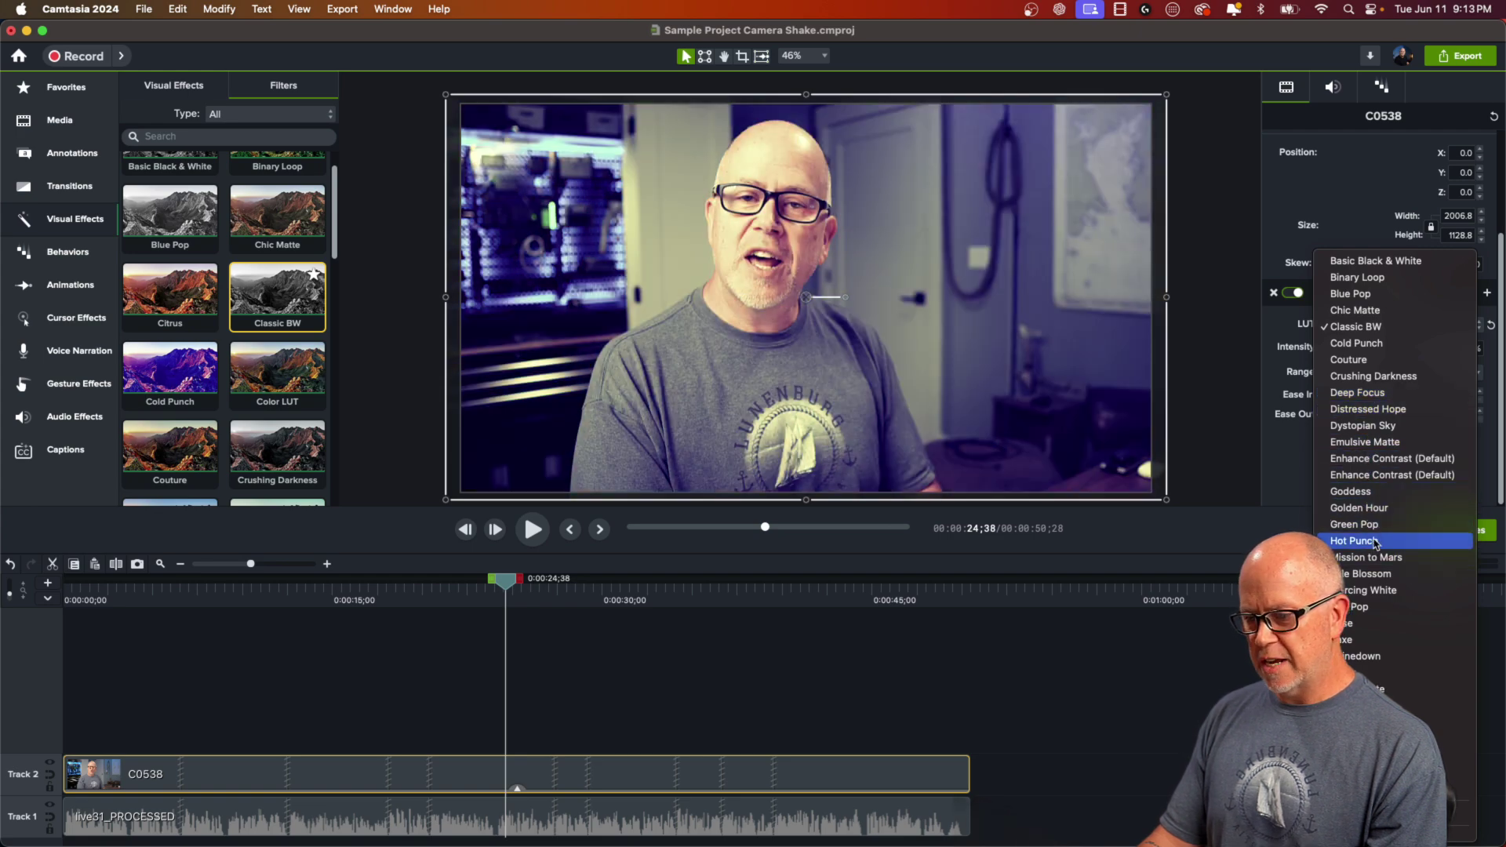
click(1375, 298)
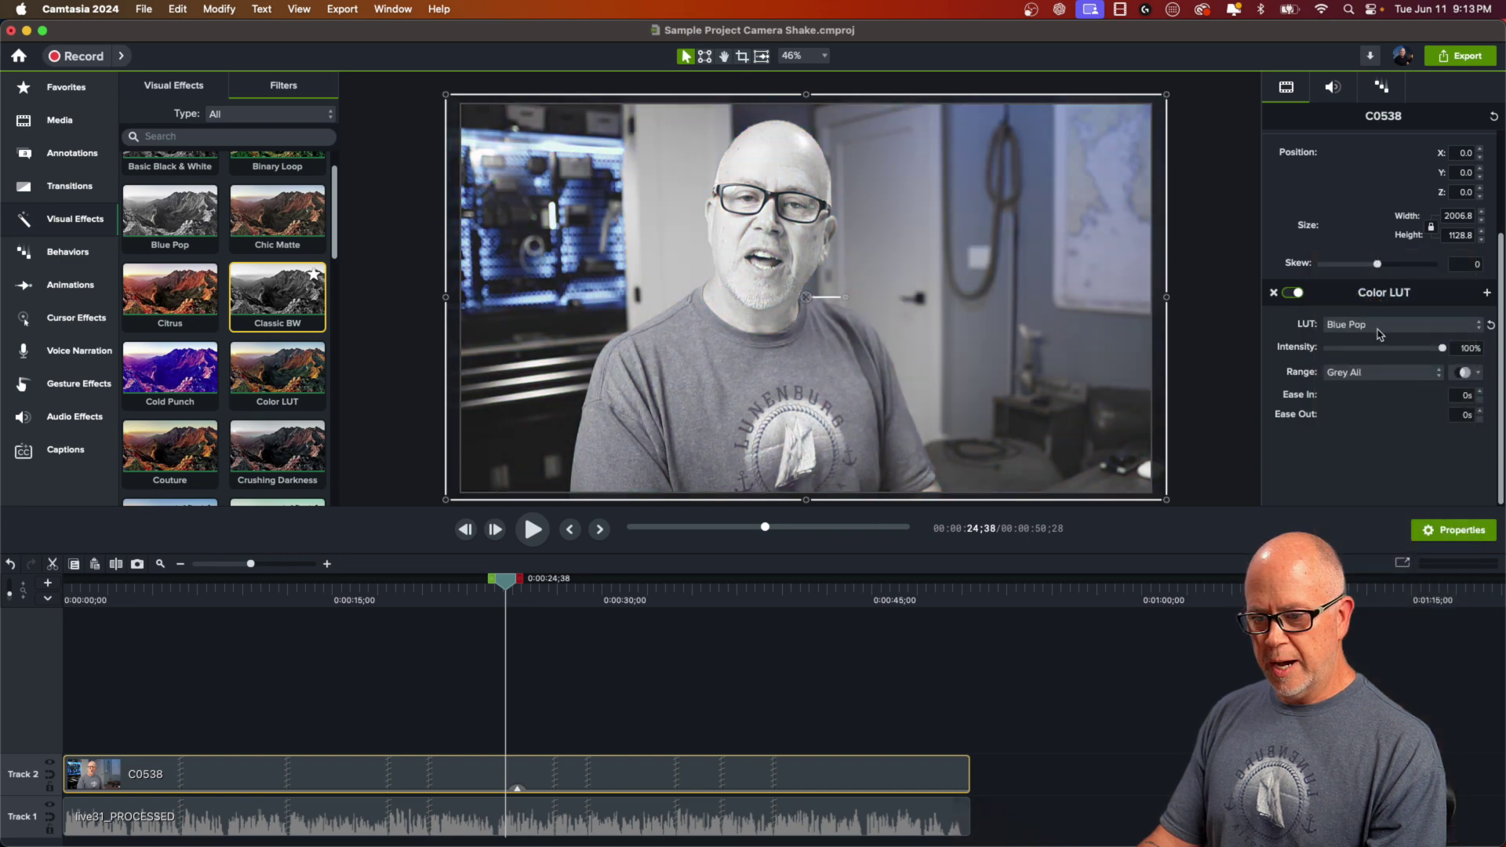
click(1378, 328)
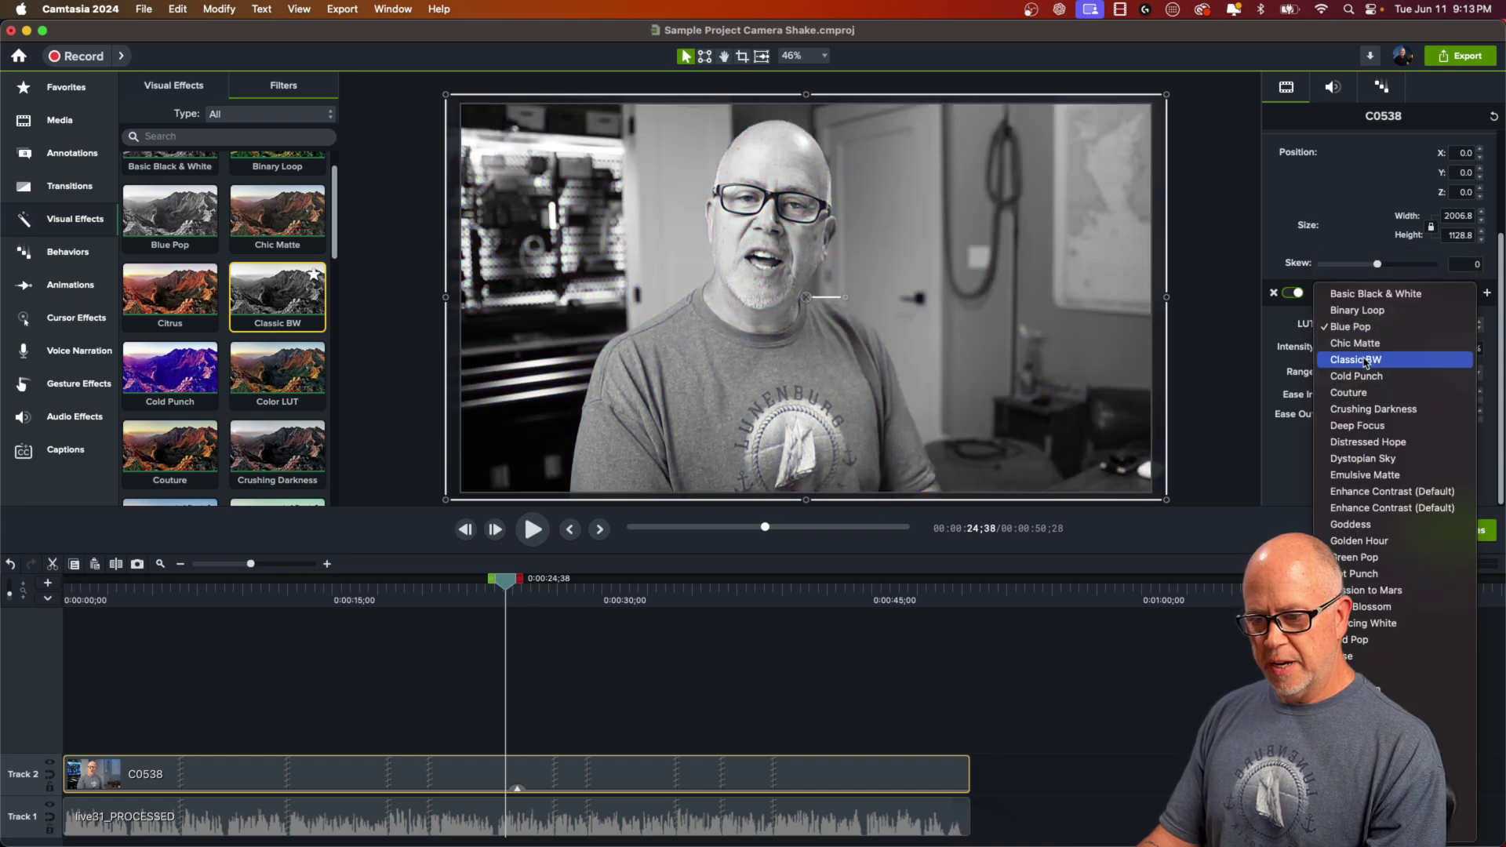
click(1365, 361)
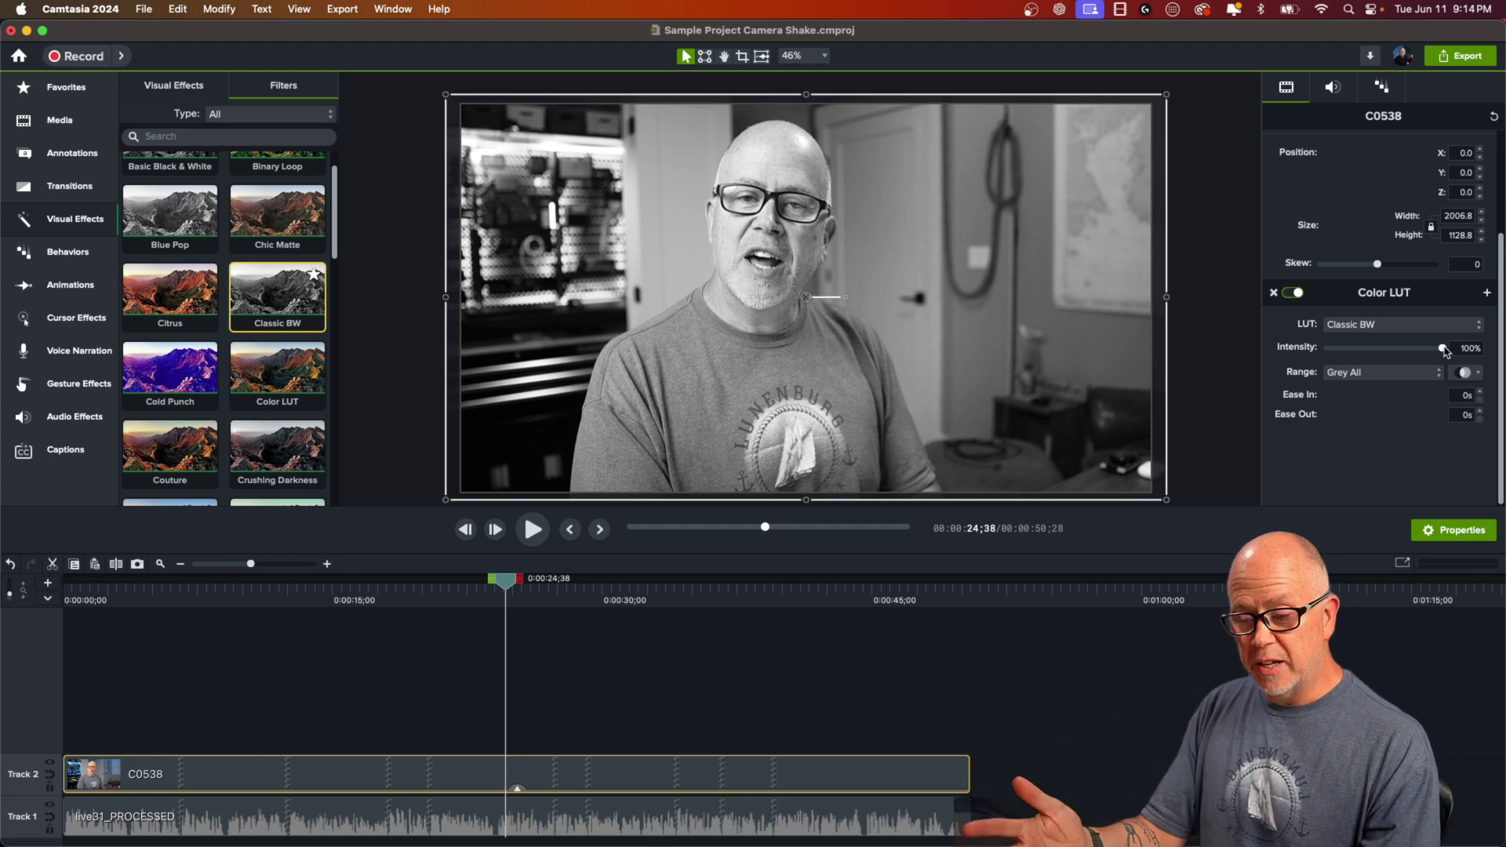
drag(1444, 349, 1331, 363)
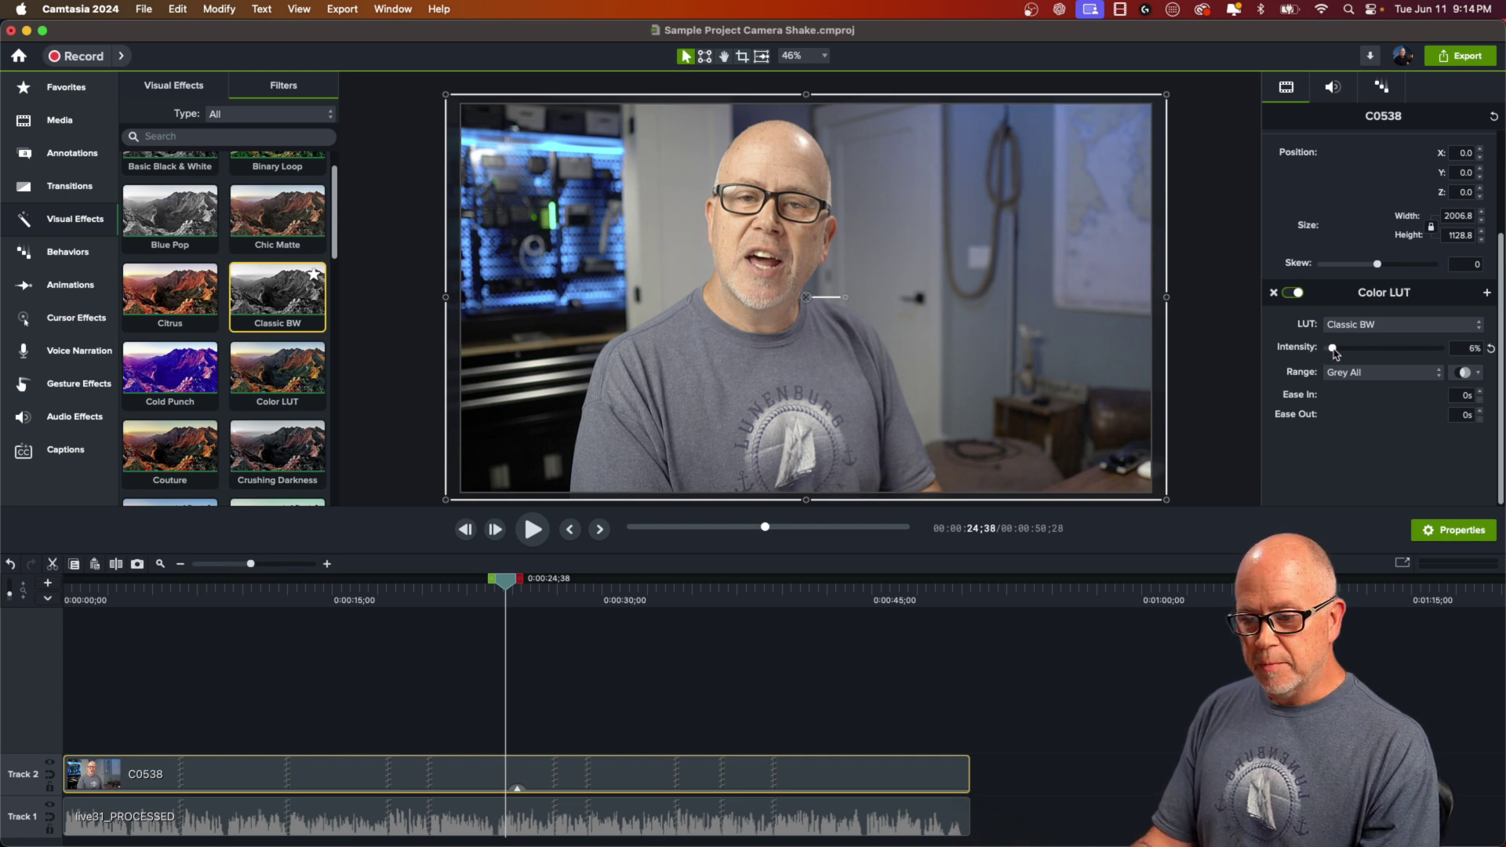
drag(1336, 353, 1466, 349)
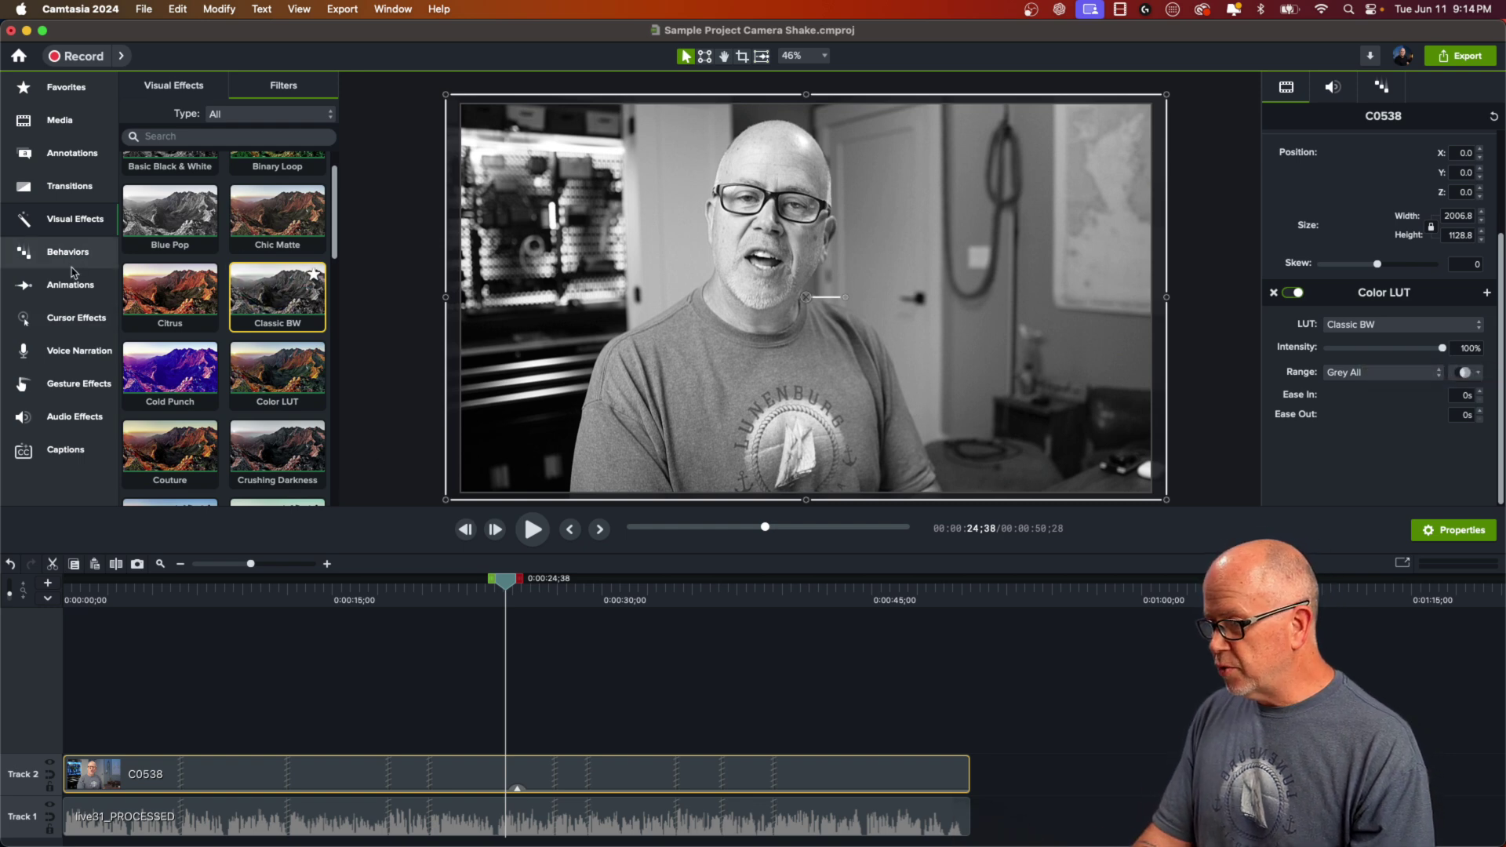
Apply the Vignette visual effect to the C0538 clip on Track 2
click(180, 87)
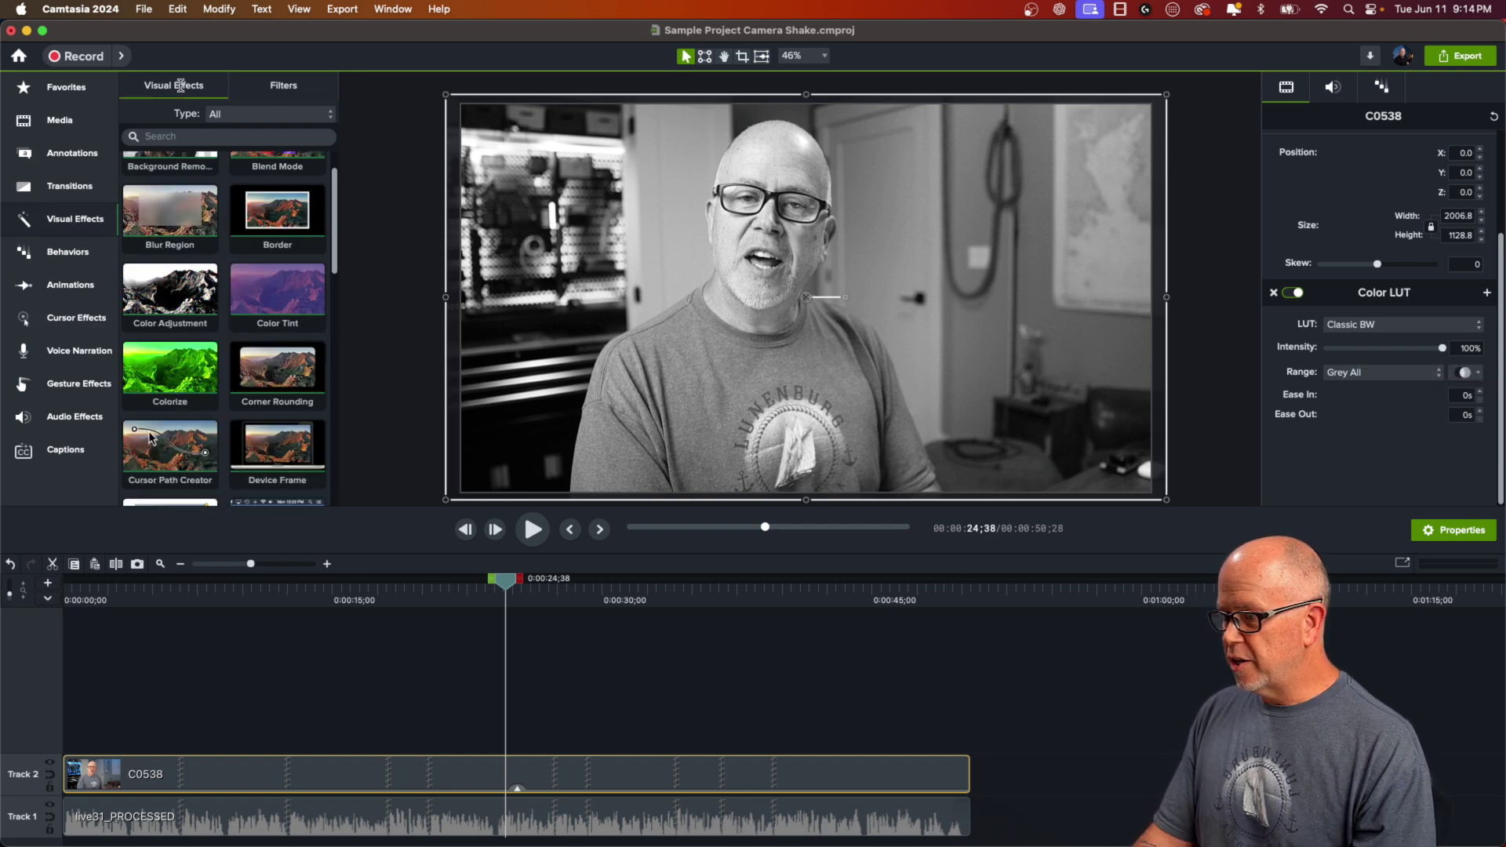
scroll(200, 228, down, 5)
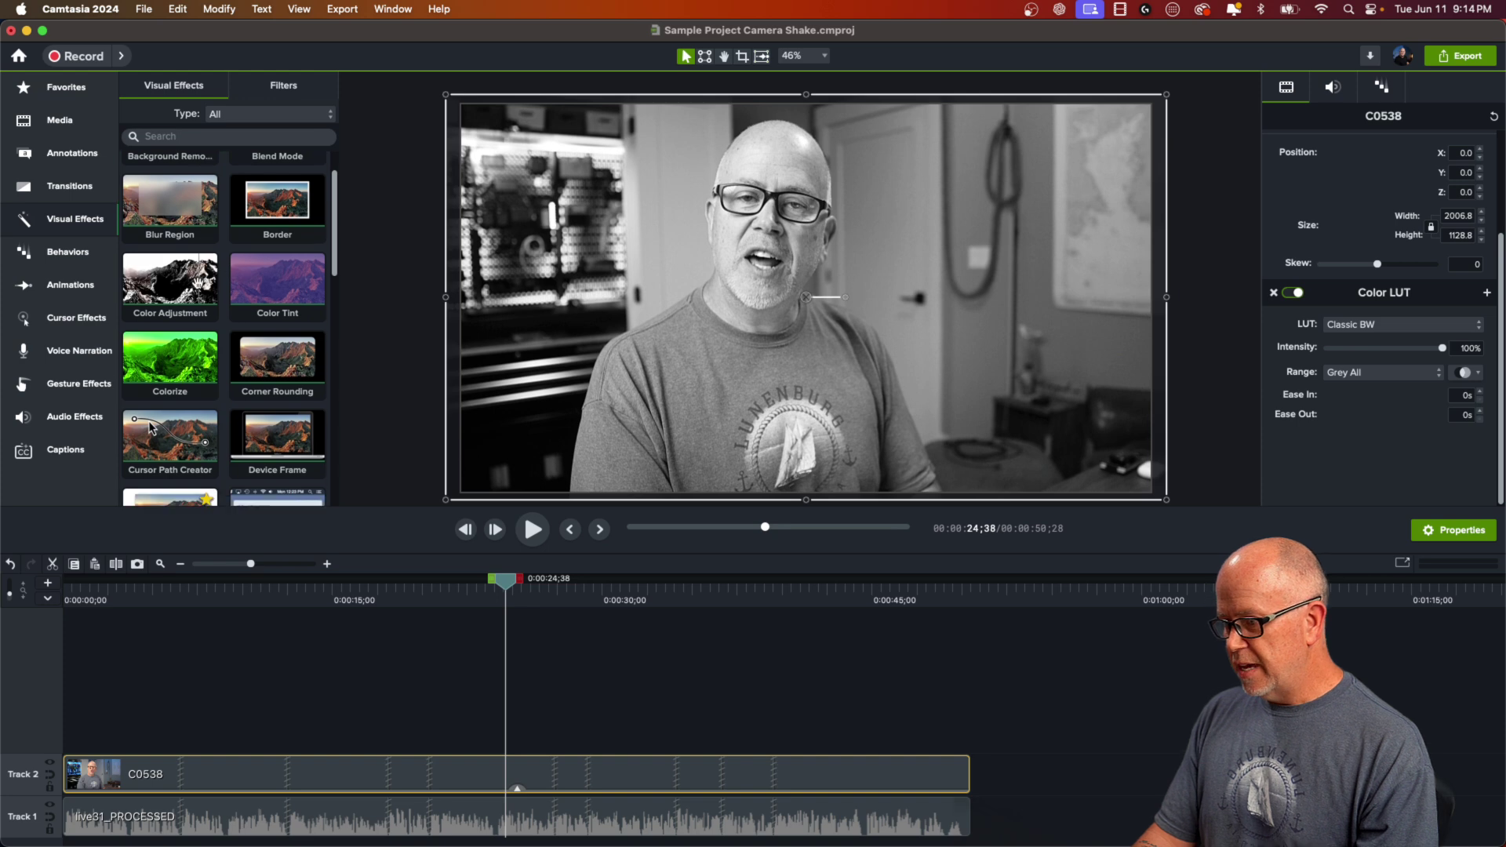
scroll(197, 284, down, 5)
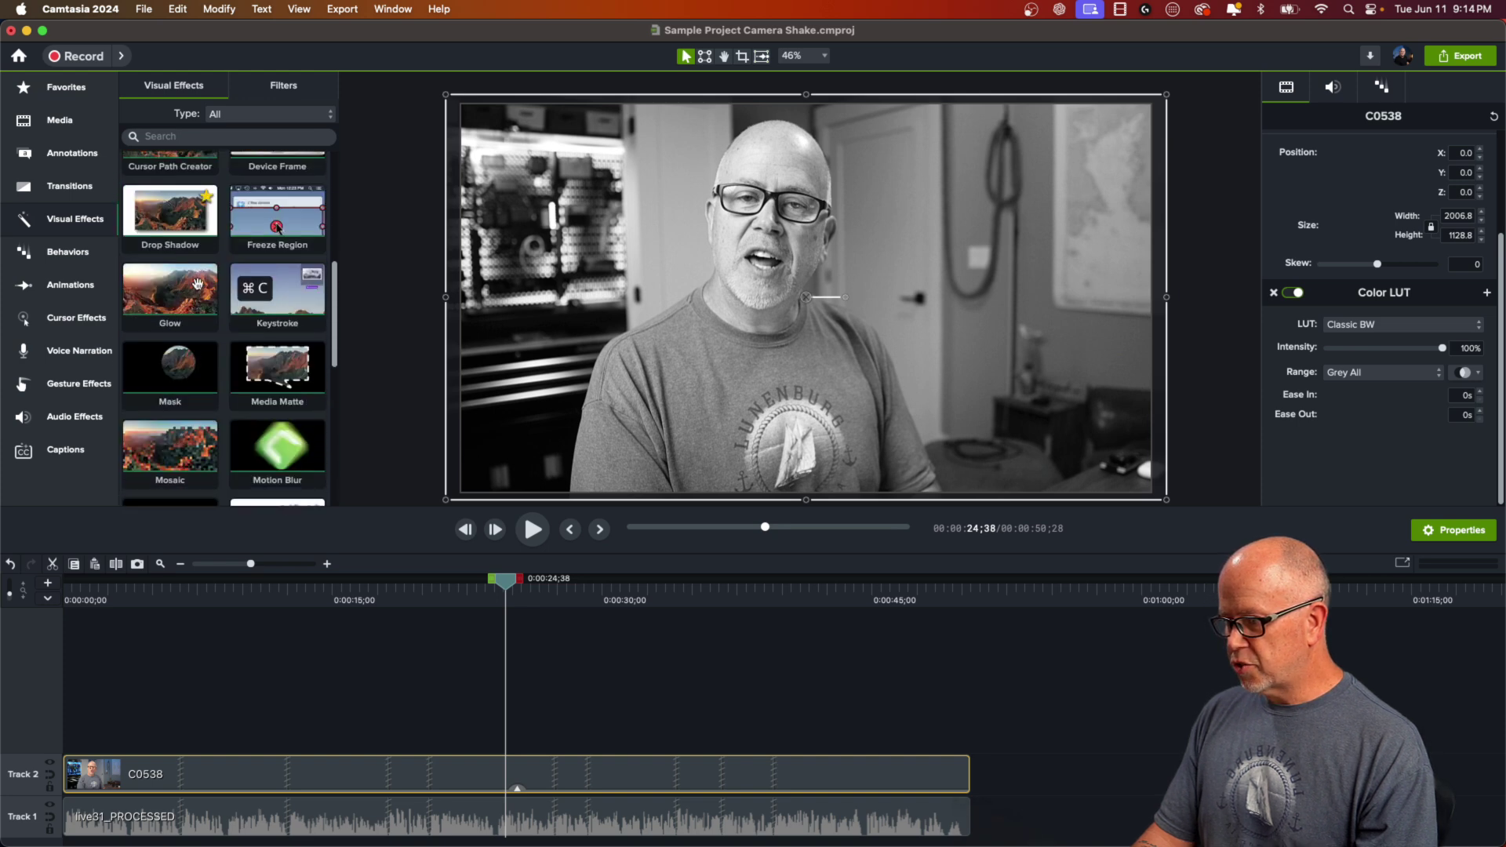
scroll(198, 285, down, 1)
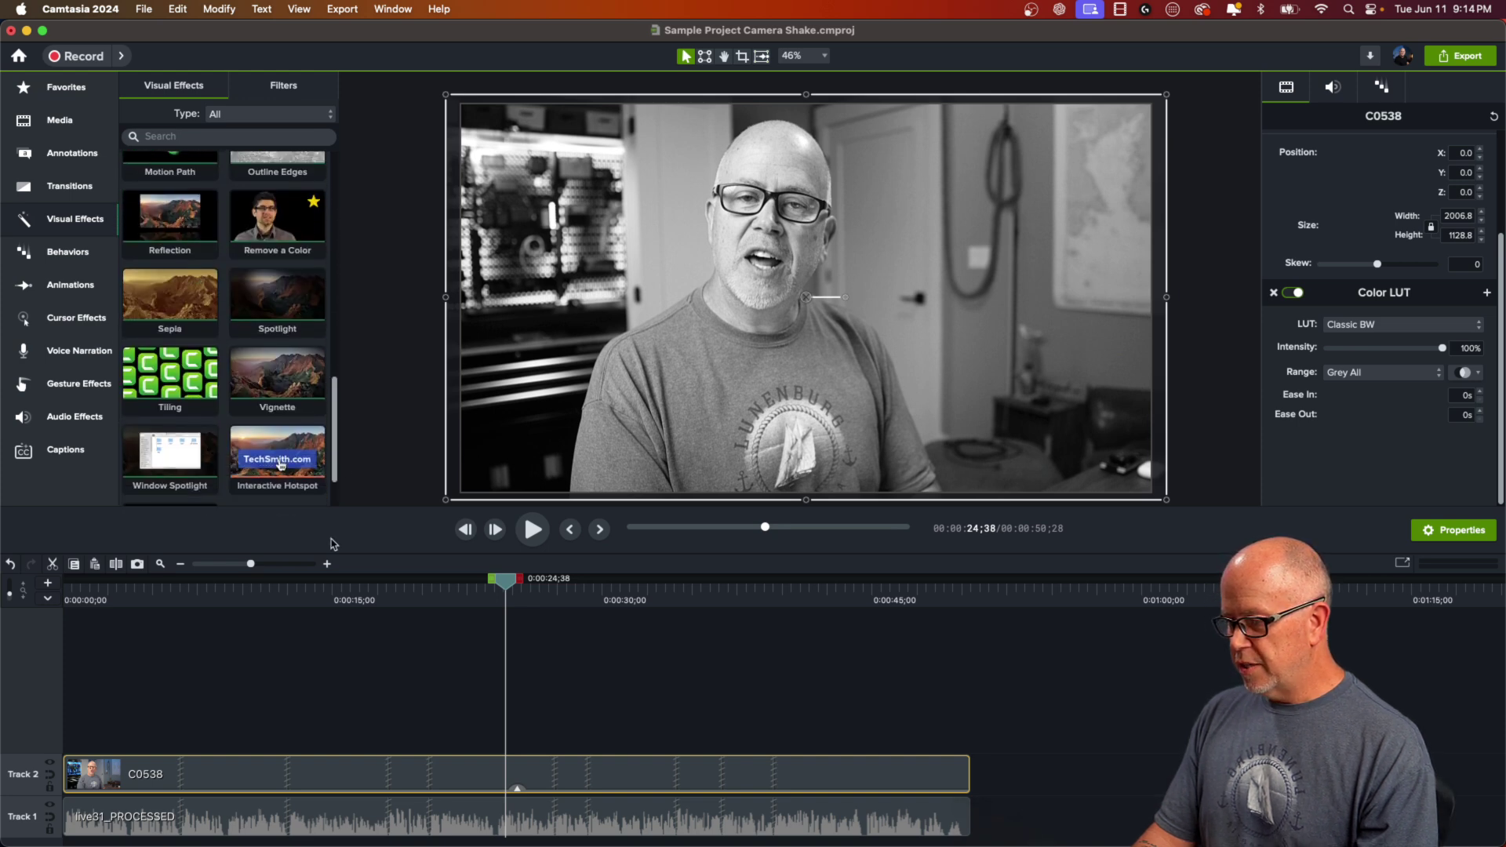
drag(275, 377, 441, 770)
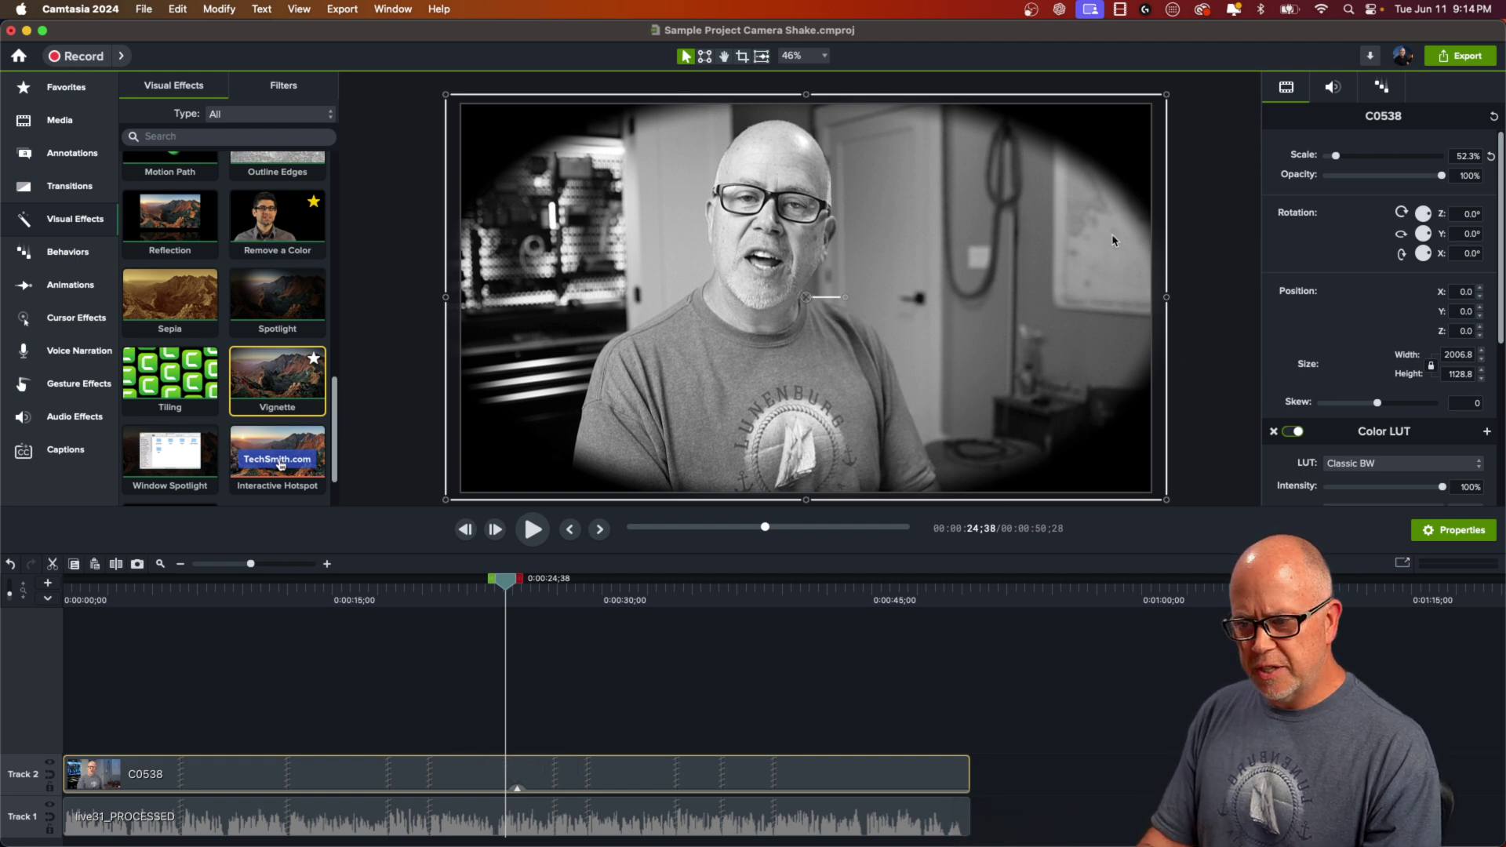
Soften the vignette on the C0538 clip with a size of 68.20, a roundness of 5.12 and a feather of 353.80
scroll(1378, 362, down, 4)
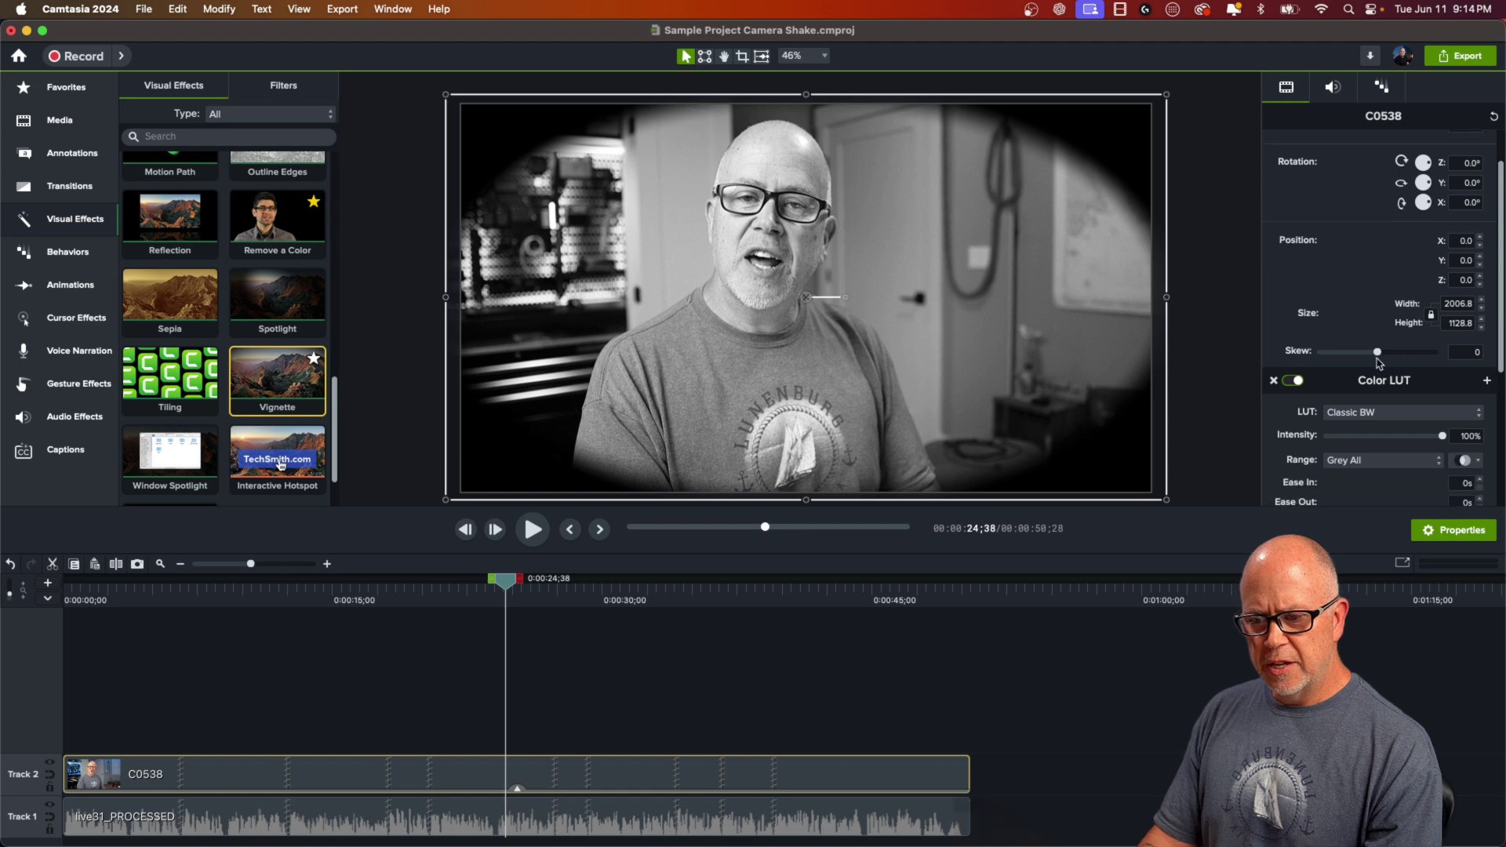
scroll(1378, 363, down, 8)
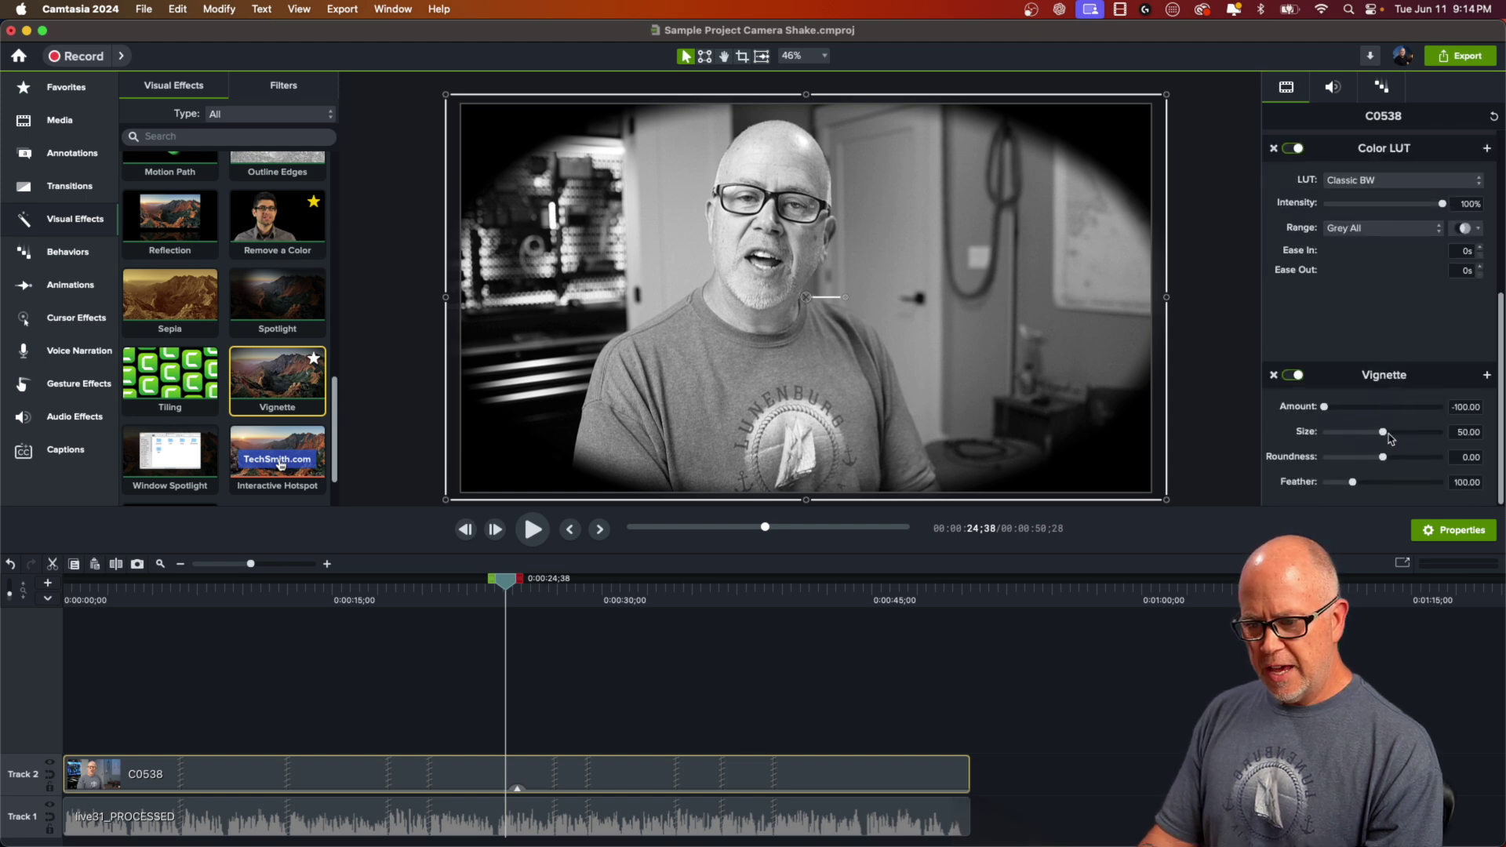
mouse_move(1386, 437)
mouse_down()
mouse_move(1366, 433)
mouse_move(1411, 431)
mouse_move(1416, 459)
mouse_move(1387, 459)
mouse_move(1415, 459)
mouse_move(1386, 463)
mouse_move(1380, 482)
mouse_move(1420, 482)
mouse_move(1389, 465)
mouse_move(1404, 432)
mouse_up()
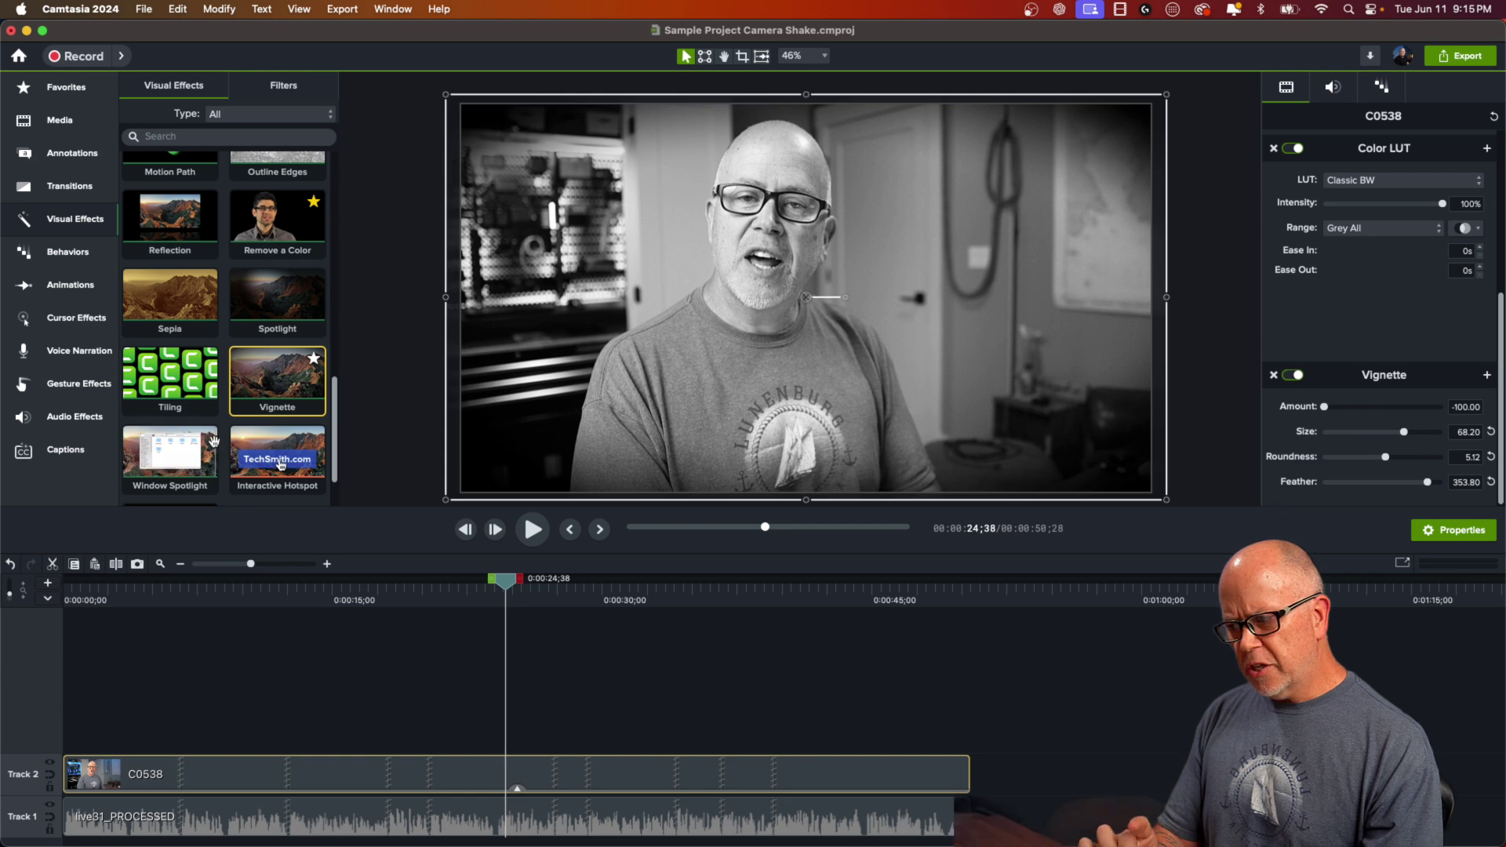
Apply the Motion Blur visual effect to the C0538 clip and set its intensity to 200%
scroll(240, 376, up, 5)
scroll(238, 373, up, 3)
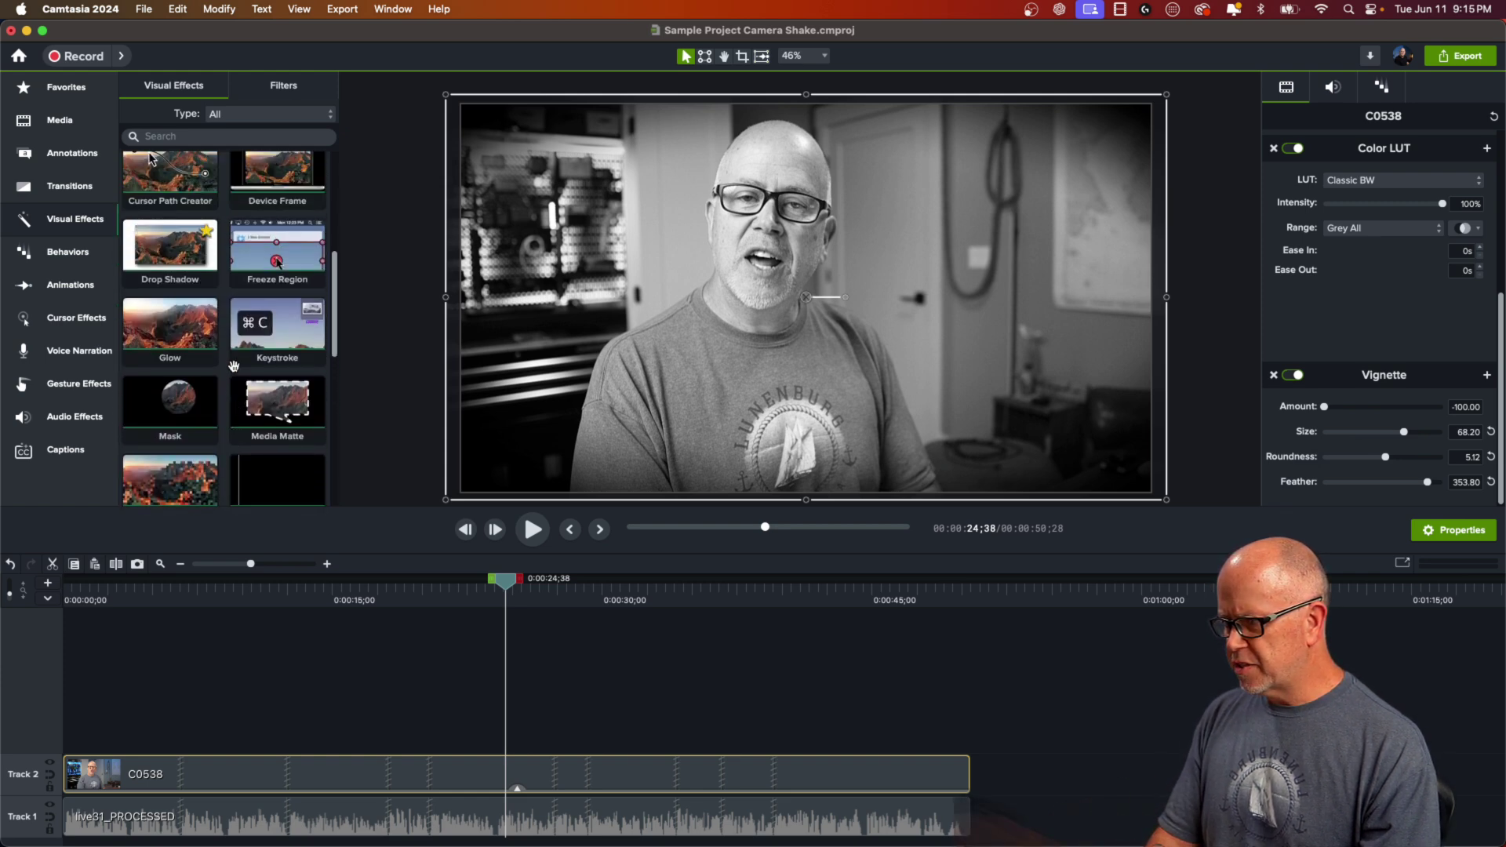
scroll(233, 367, down, 4)
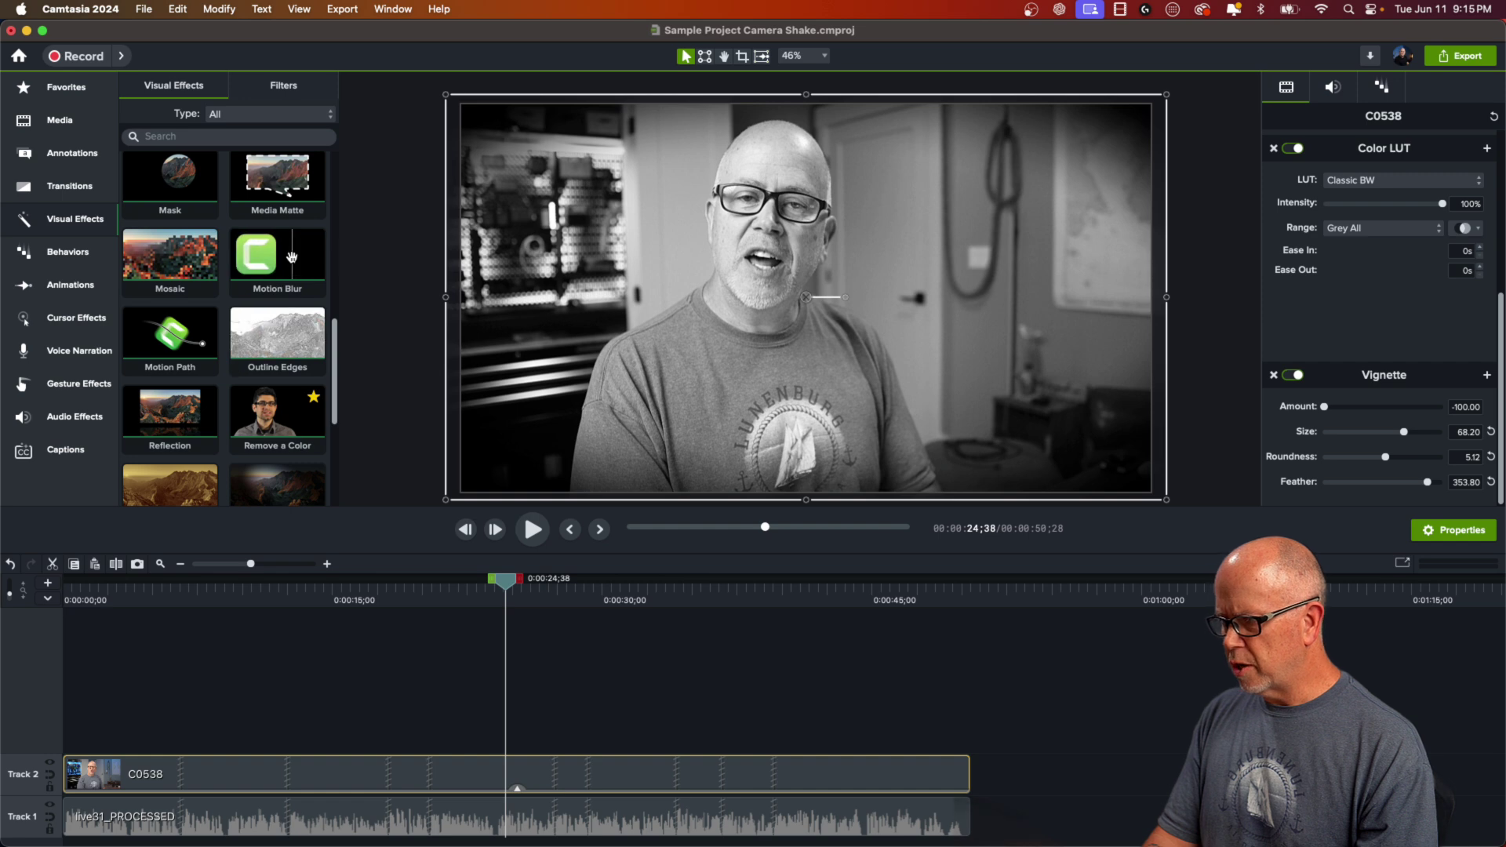
click(278, 272)
drag(277, 273, 424, 773)
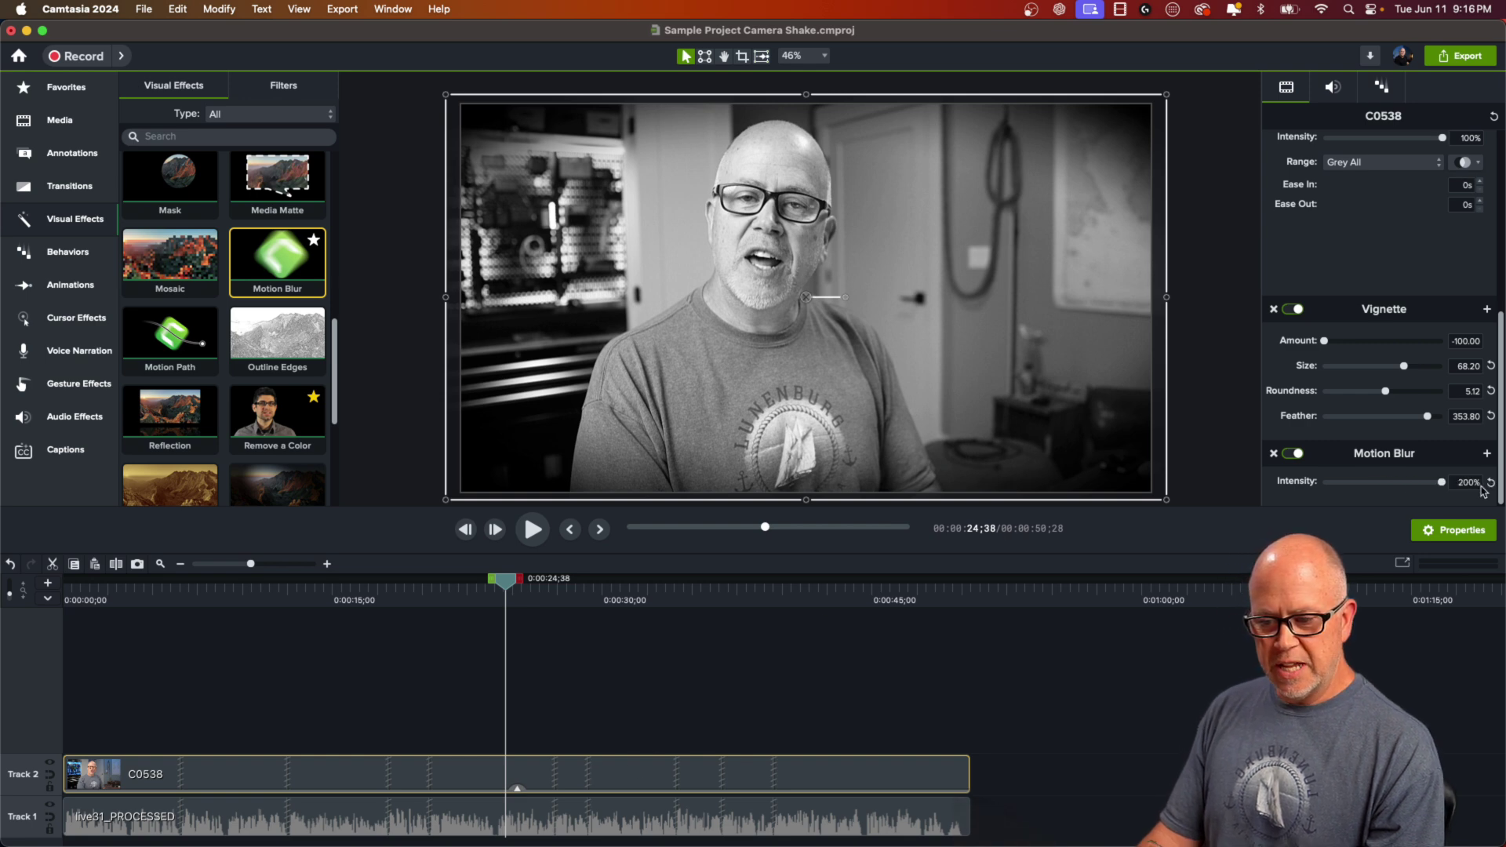
Play a few seconds from about 0:00:20;59 to review the motion blur and vignette with the camera shake
drag(510, 592, 440, 600)
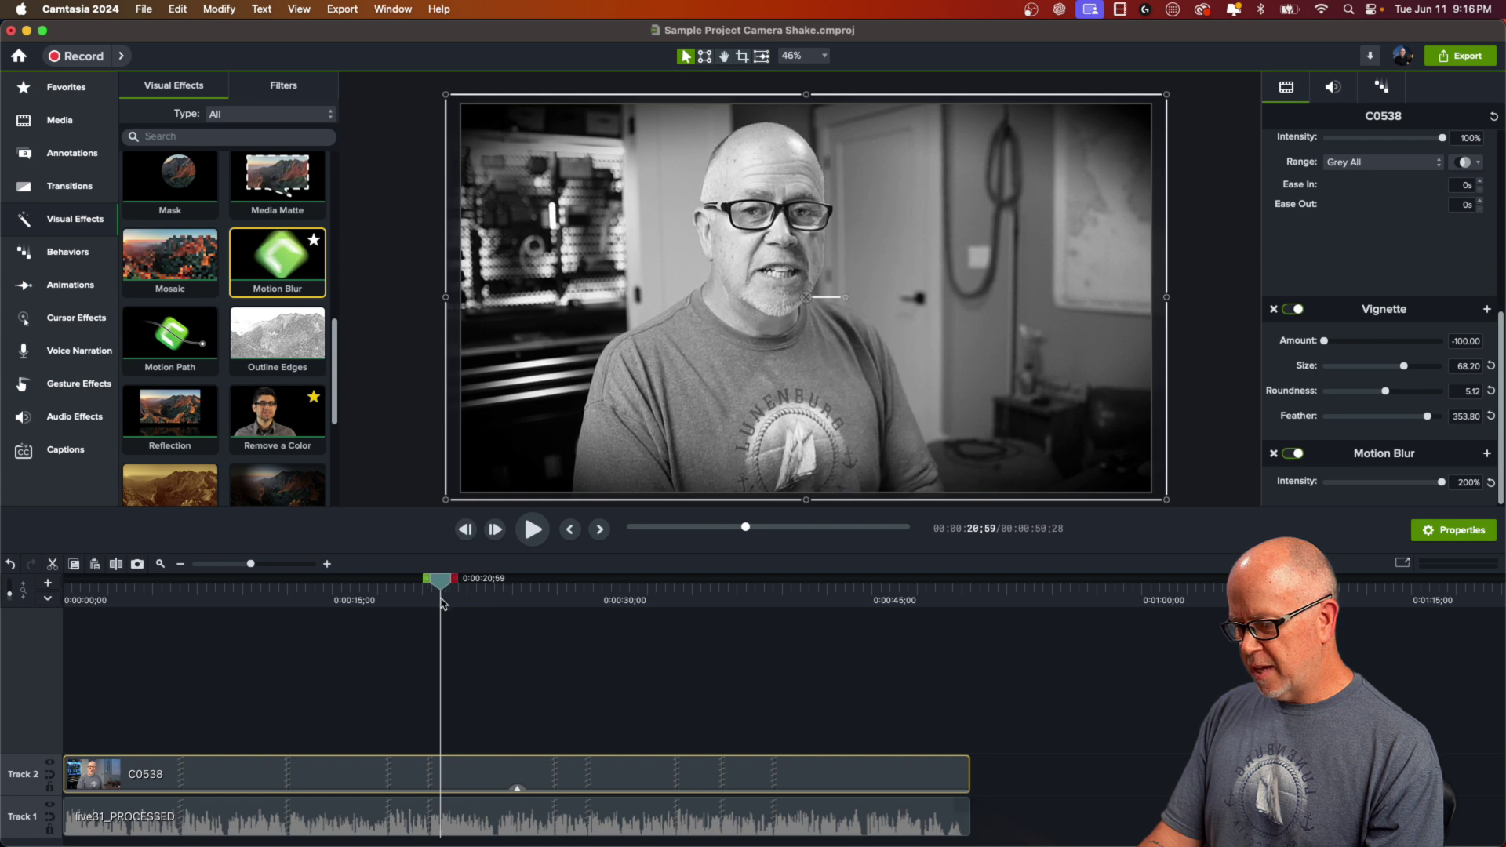
key(space)
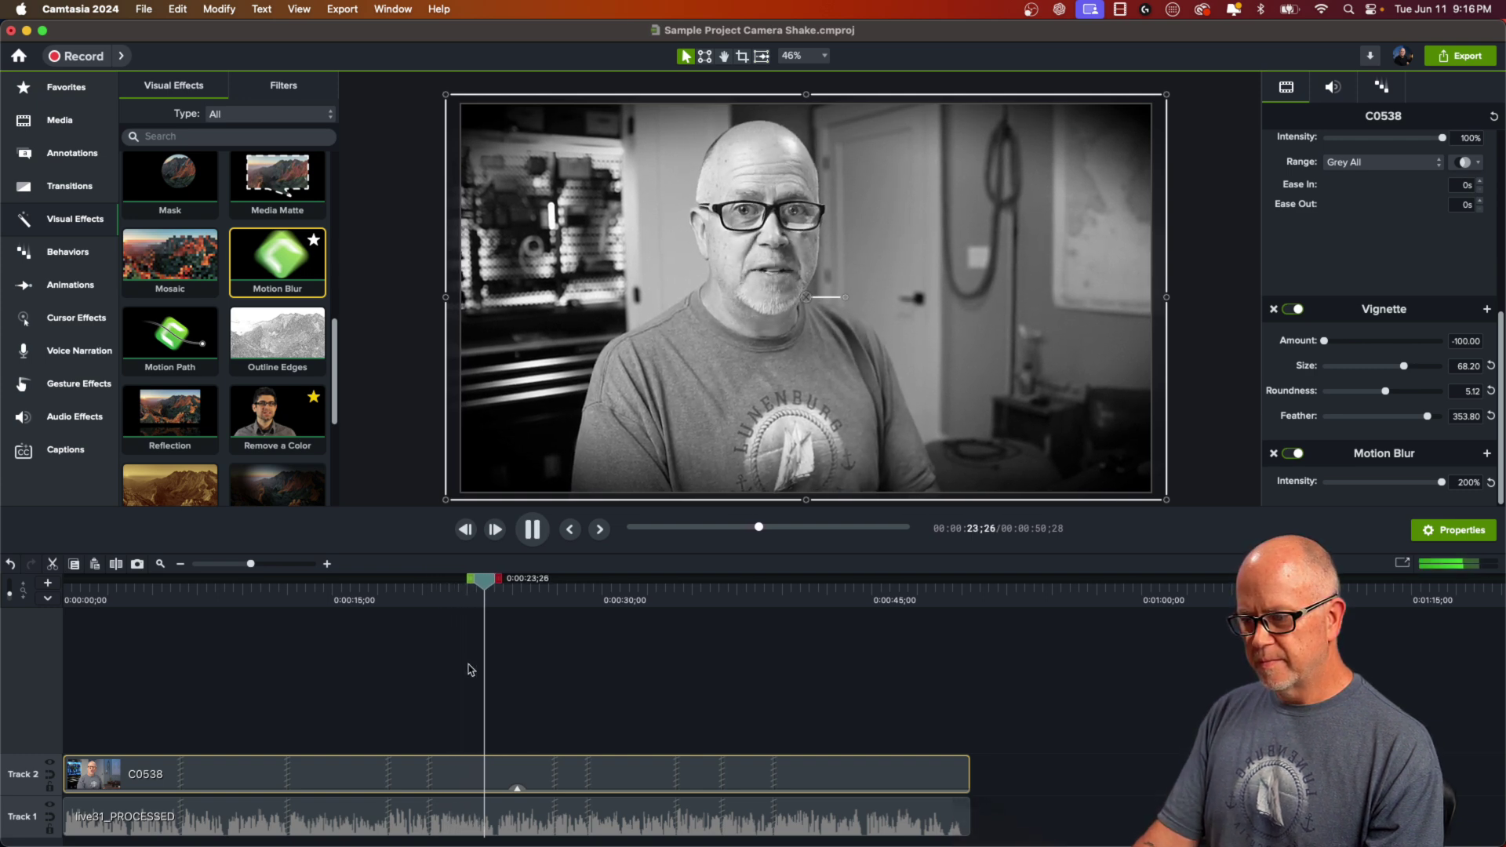
key(space)
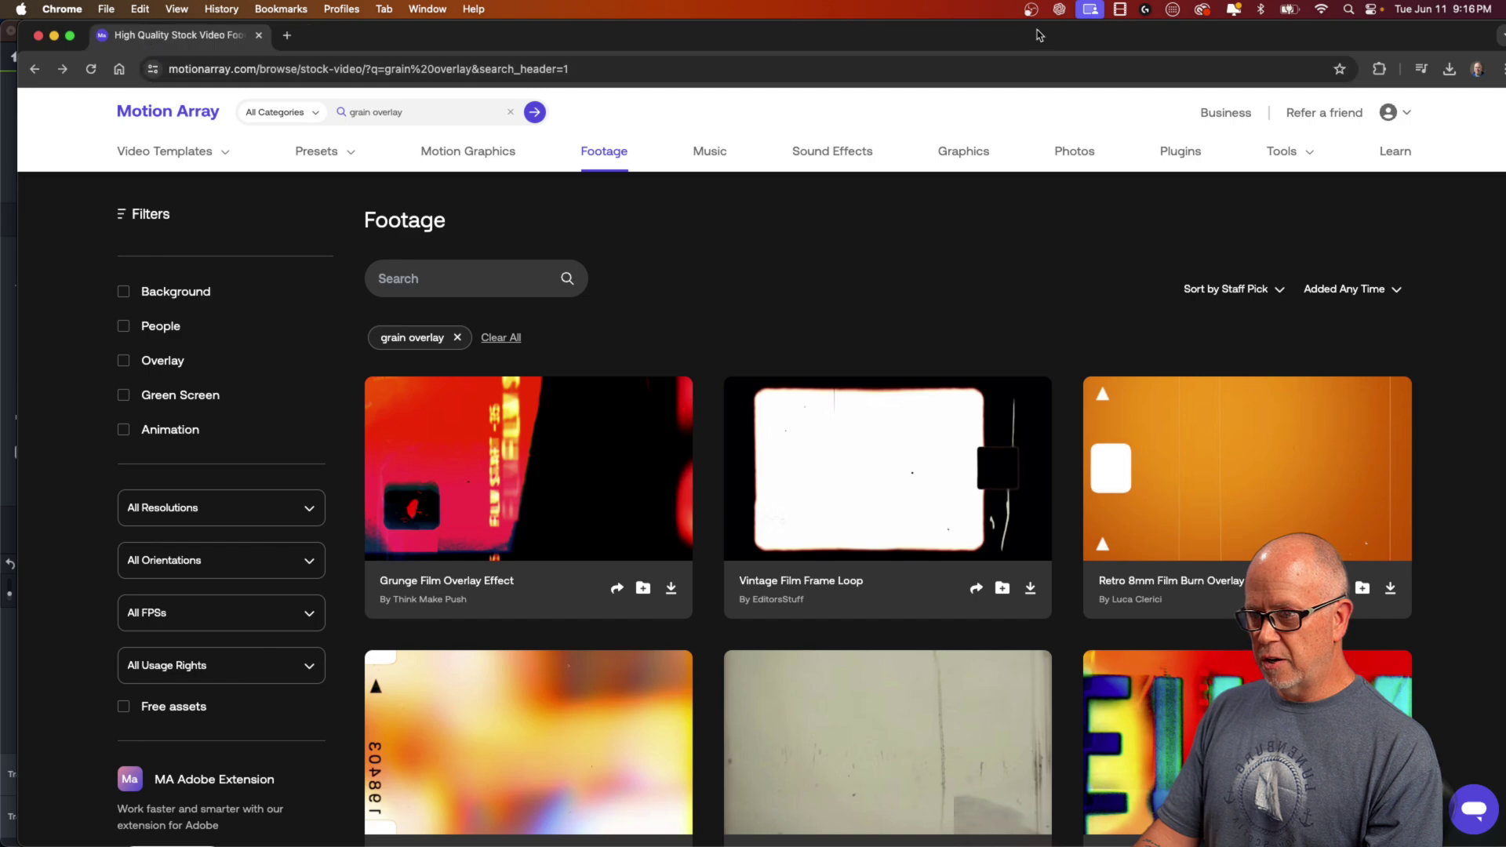
From the grain overlay results on Motion Array in Chrome, download the "Grunge Effect From Super 8 Mm" footage in HD
mouse_move(78, 162)
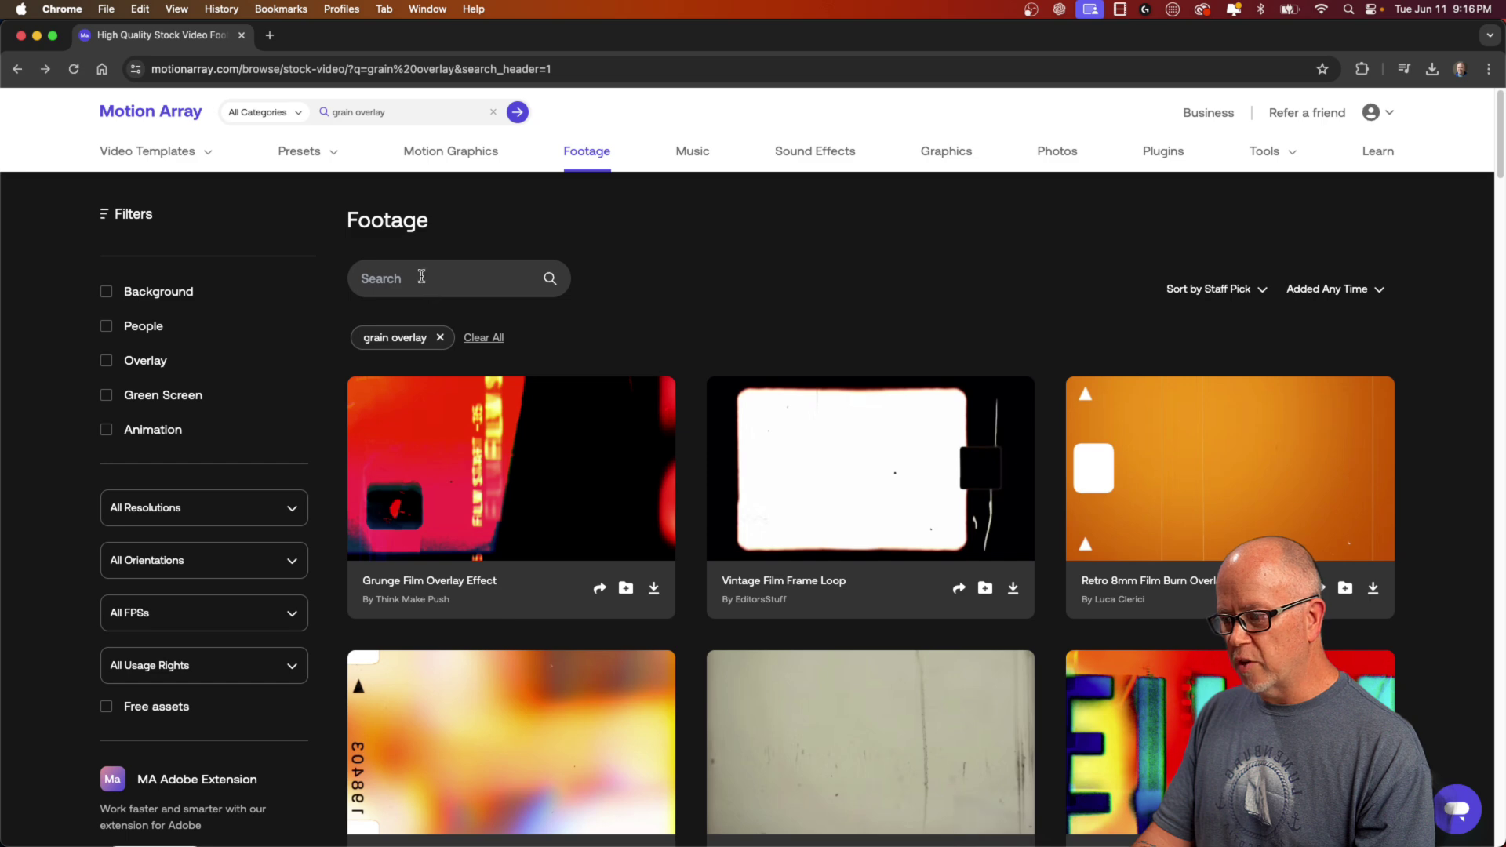
scroll(800, 404, down, 3)
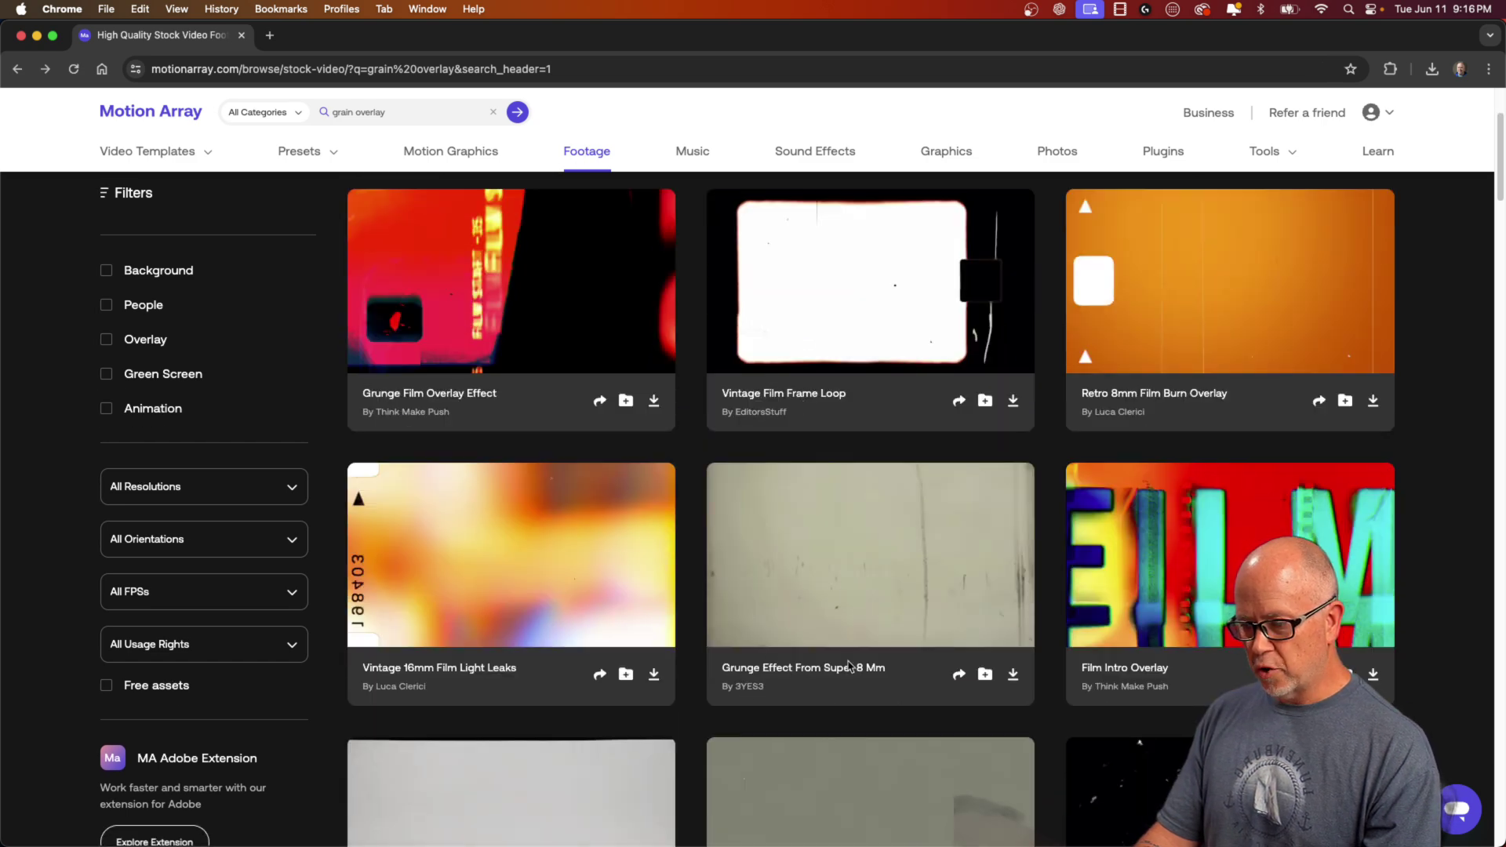
scroll(877, 672, down, 2)
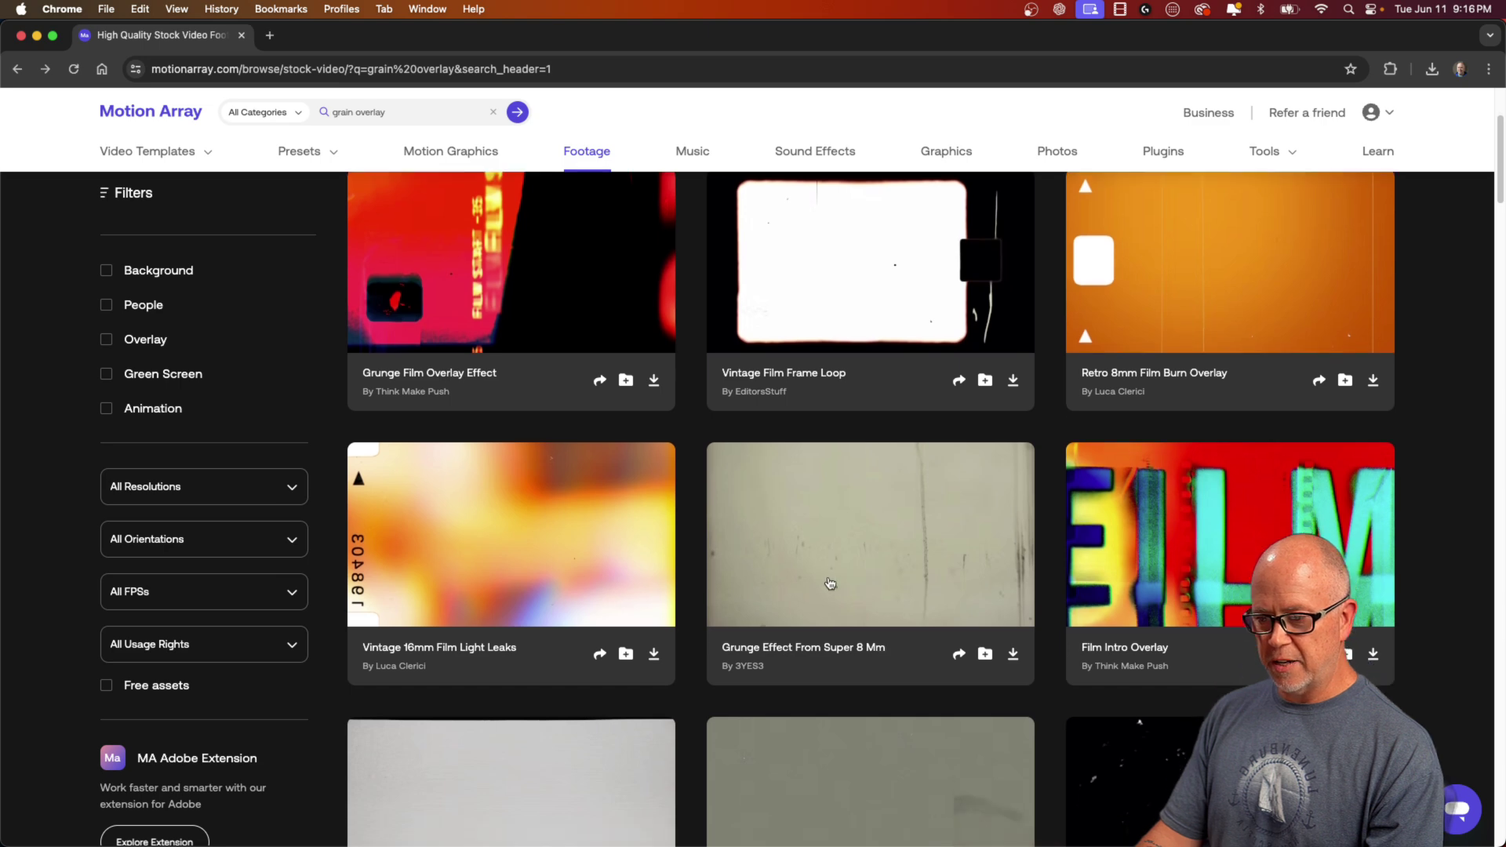
mouse_move(813, 712)
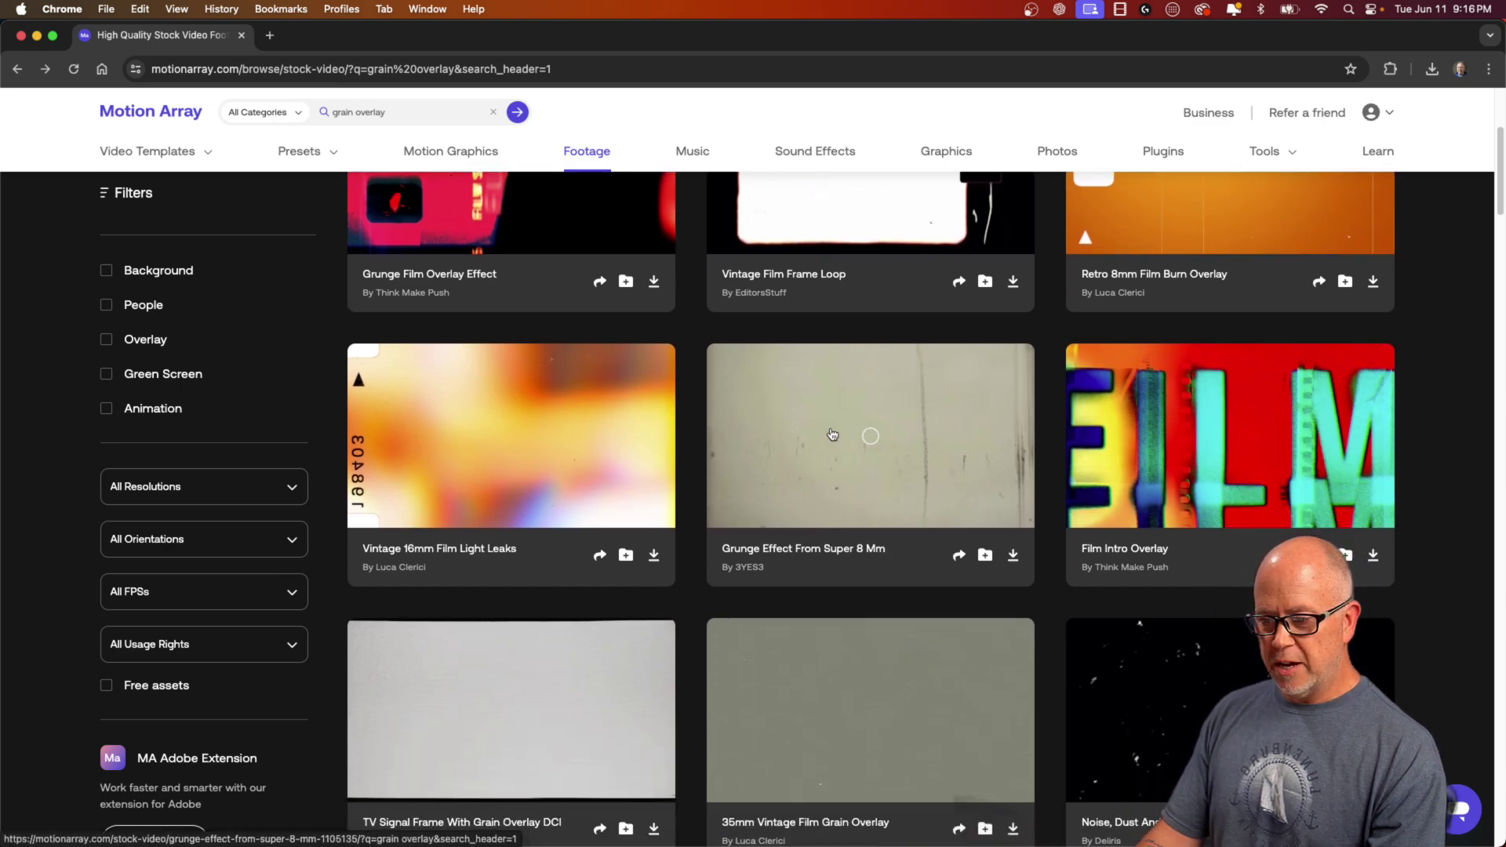
mouse_move(831, 436)
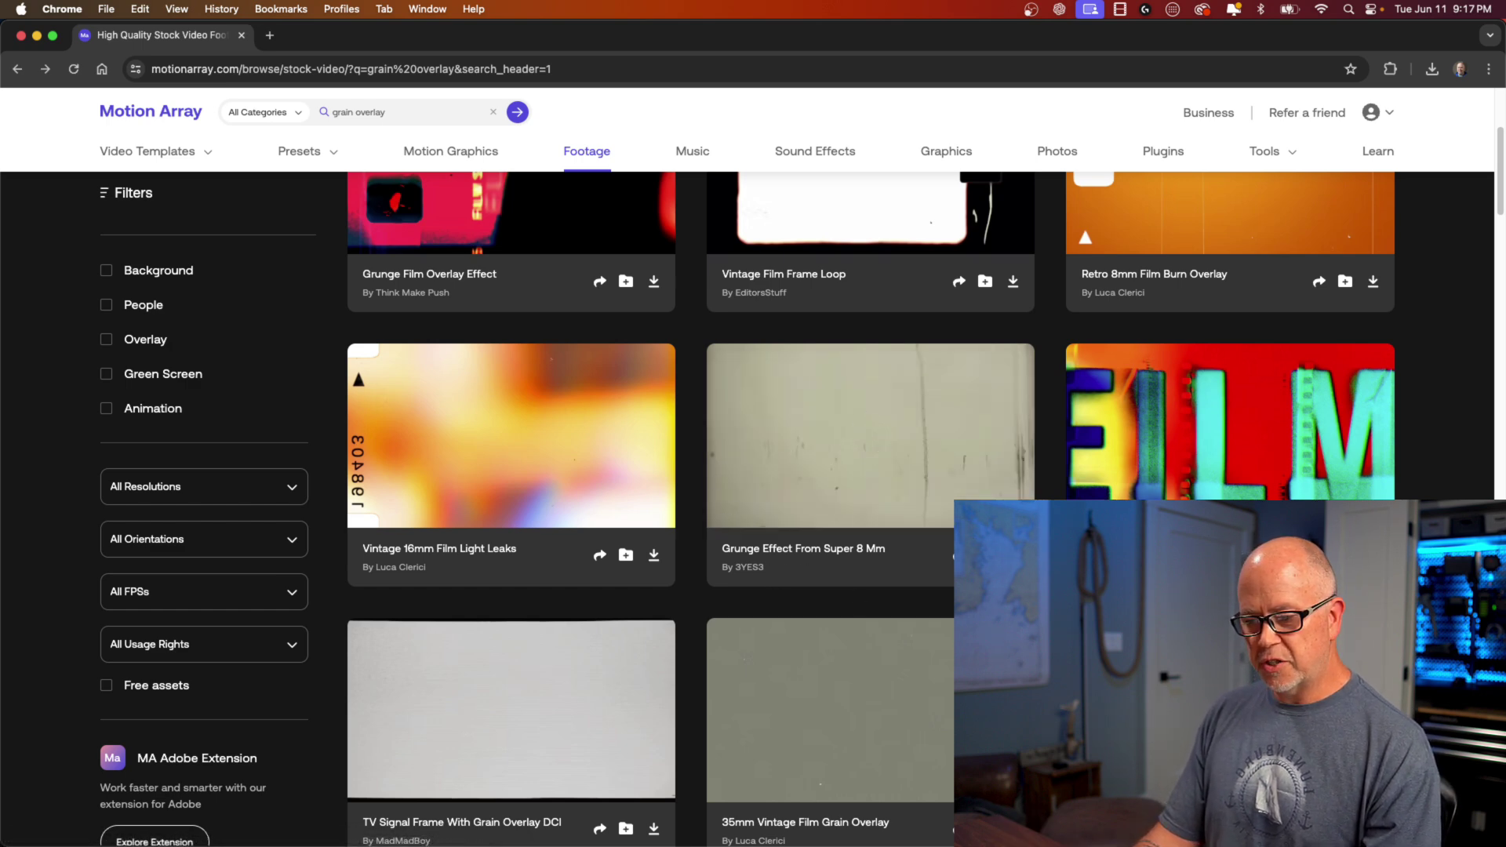
click(1013, 555)
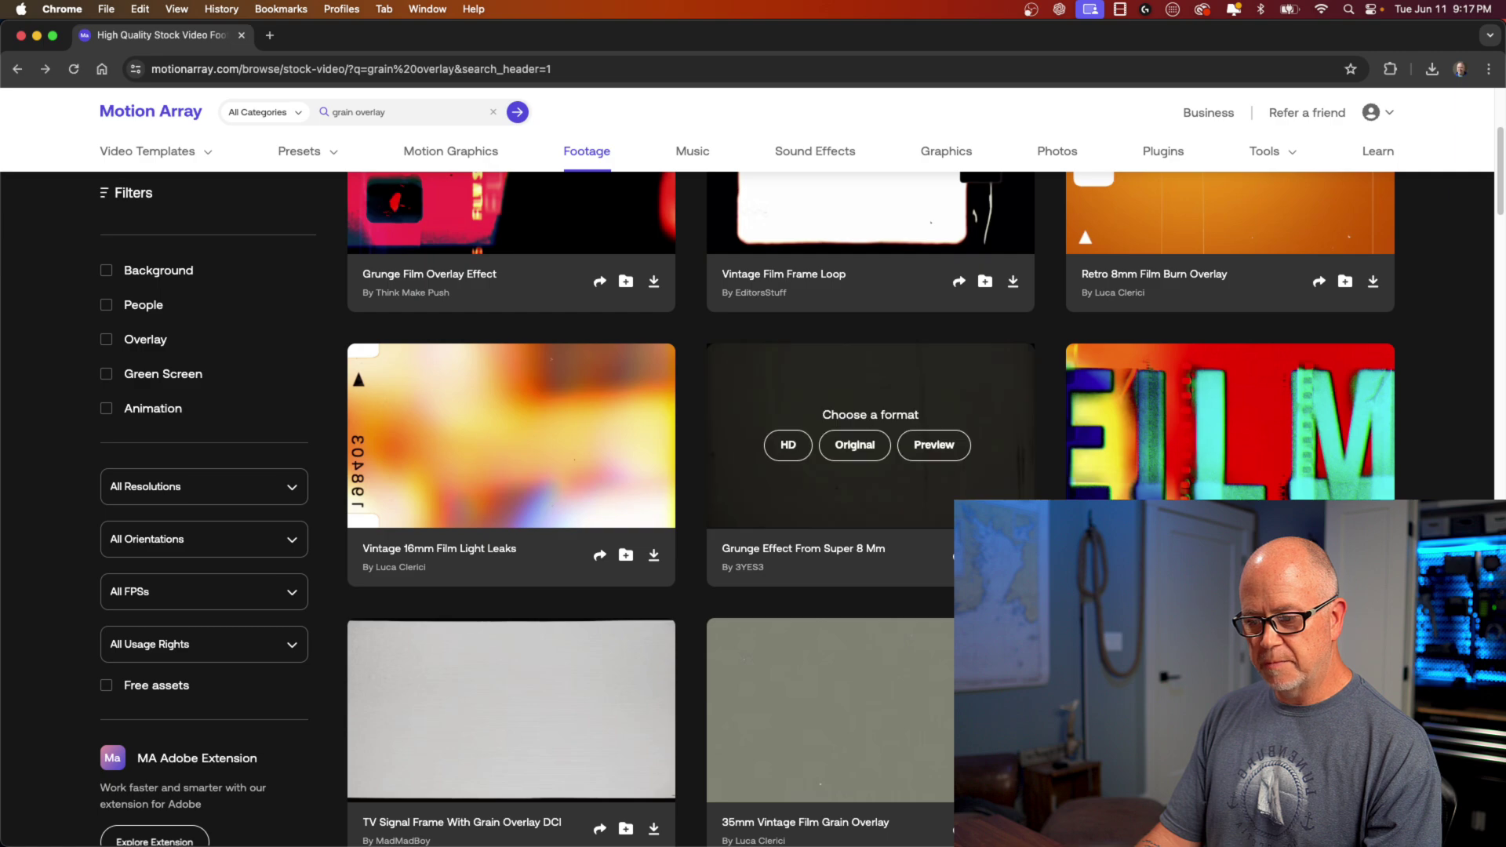
click(786, 451)
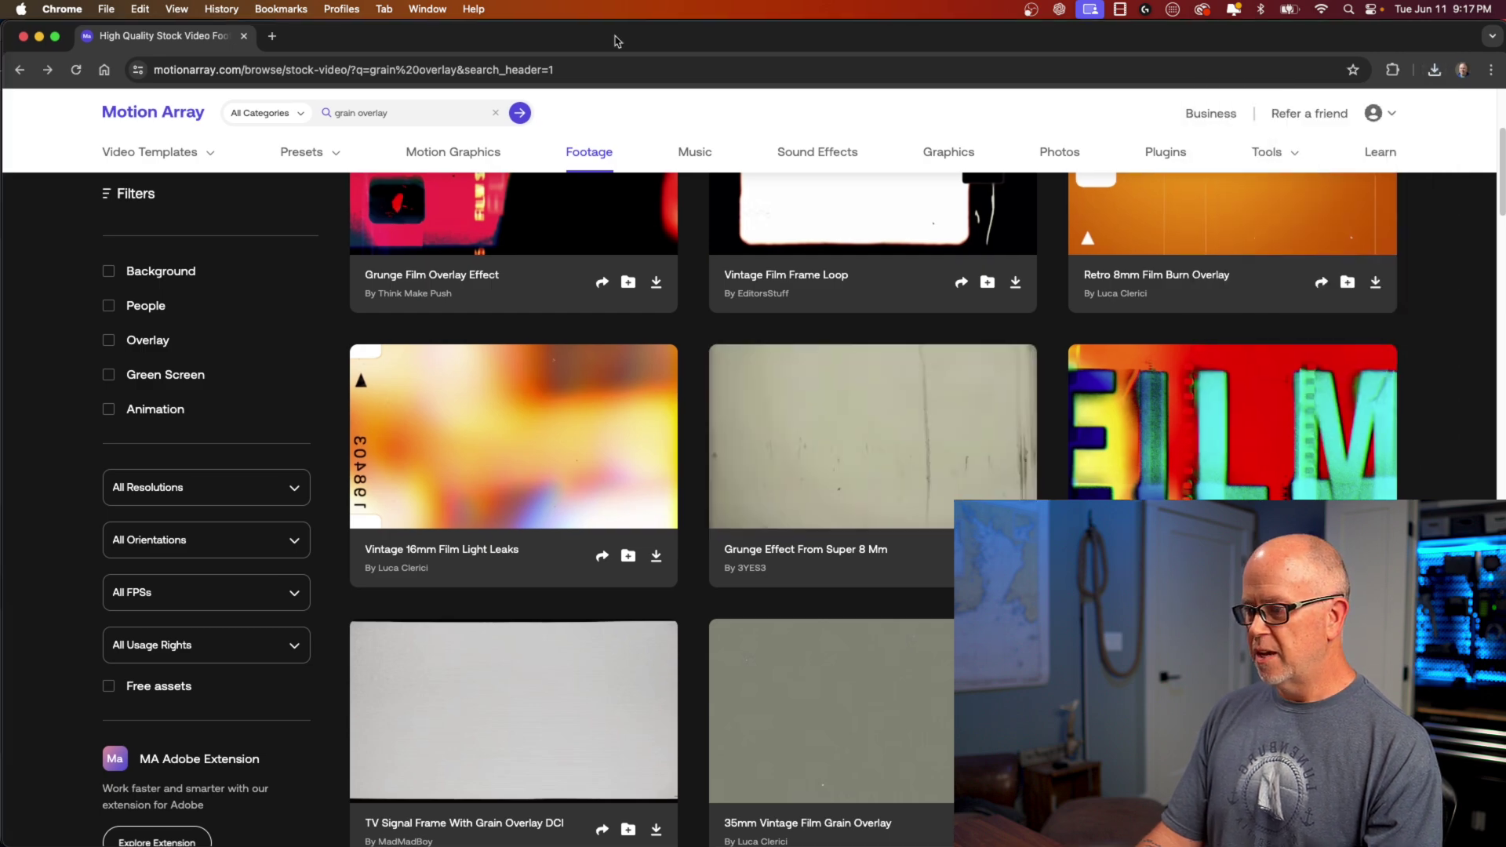
Return to Camtasia and import the downloaded grunge effect video into the project media
key(super+m)
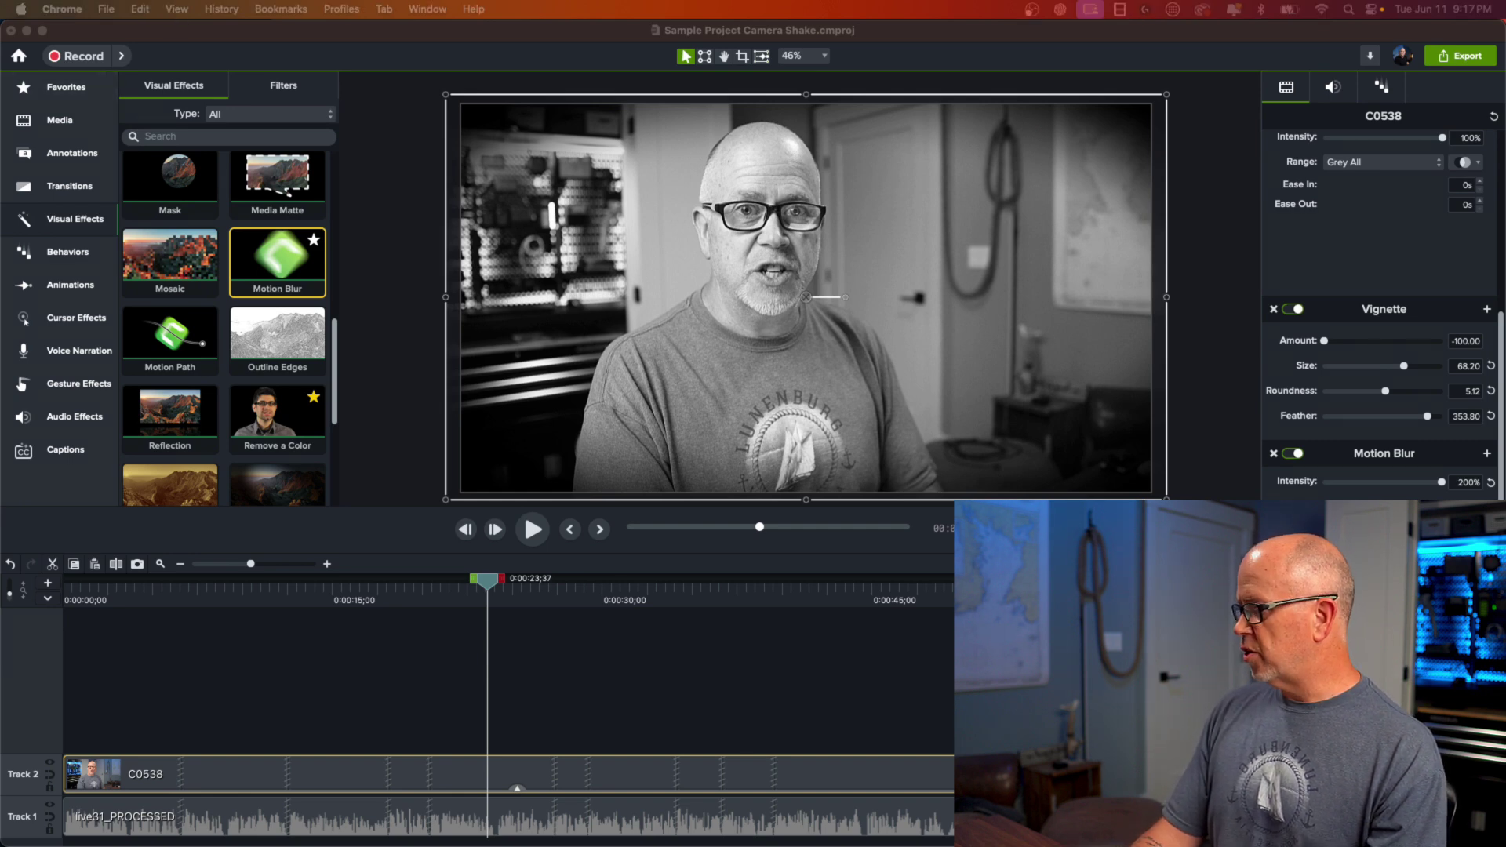
click(59, 120)
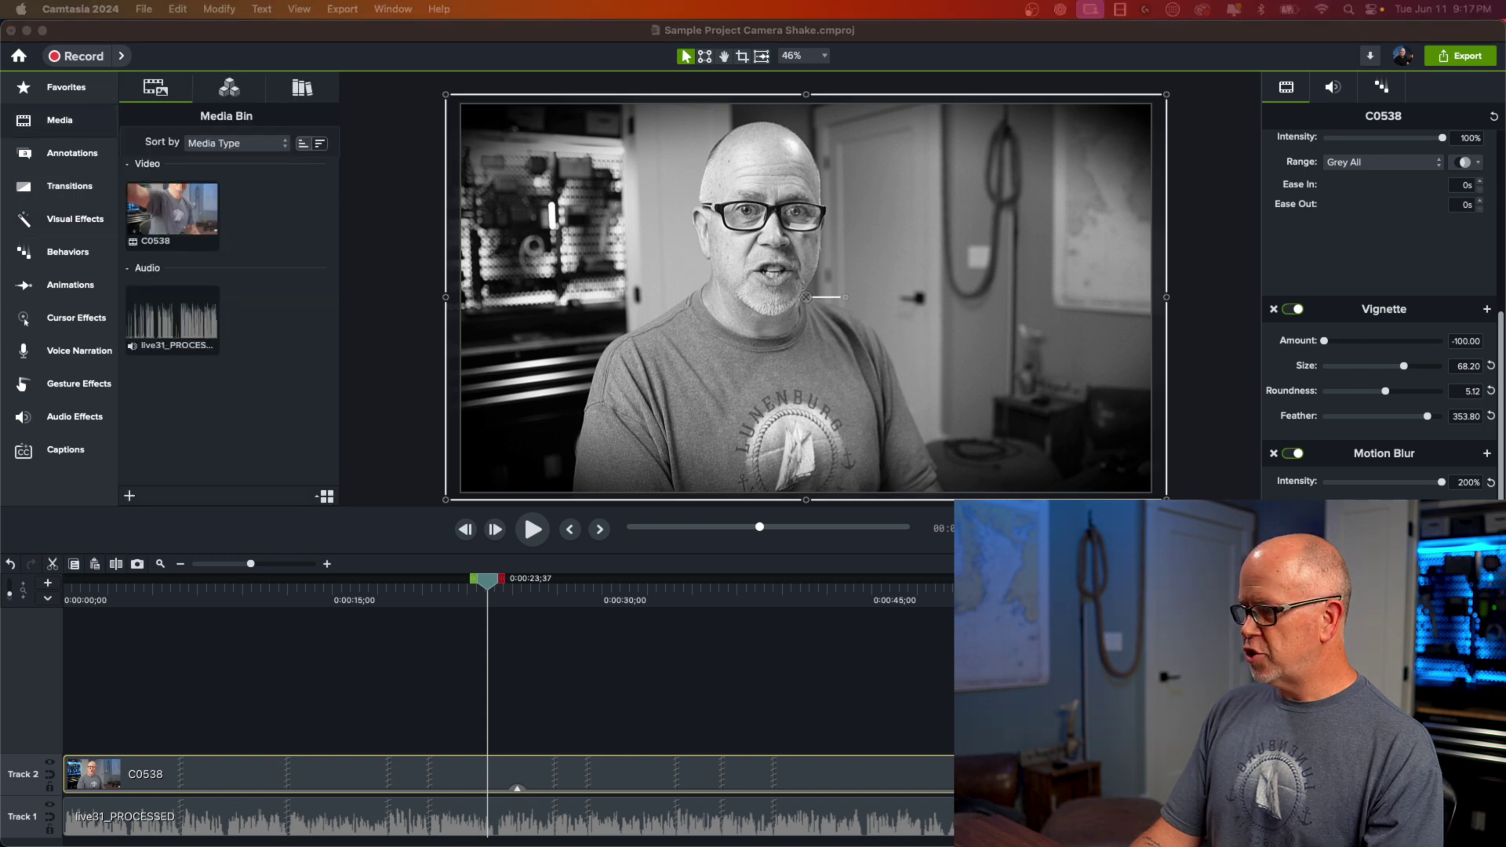
drag(2, 56, 212, 424)
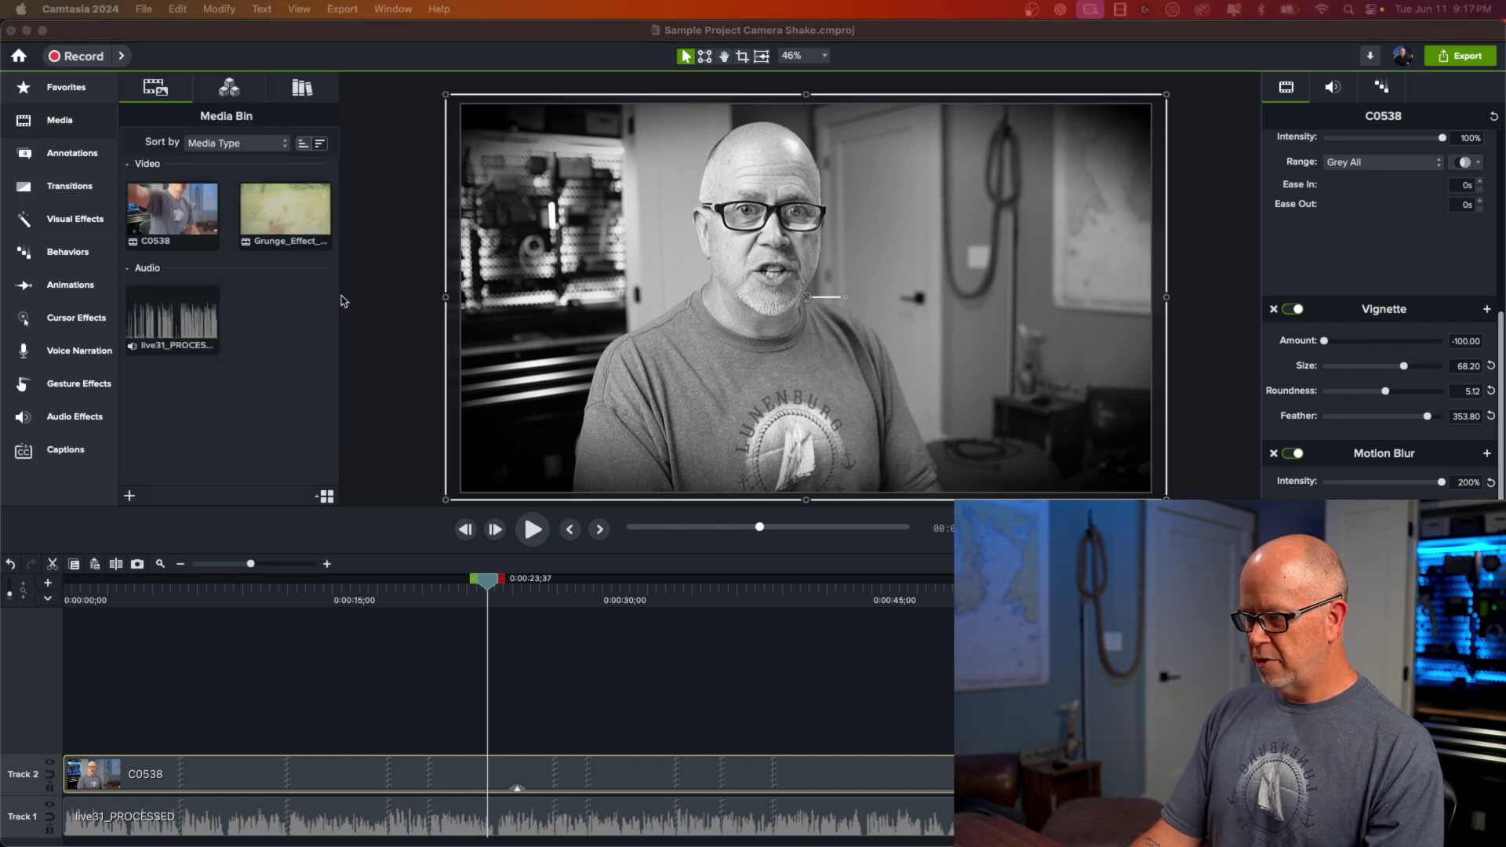
Place the grunge effect clip at the start of Track 3 above the C0538 clip and scrub to about 0:00:03;30
drag(285, 210, 67, 733)
click(103, 604)
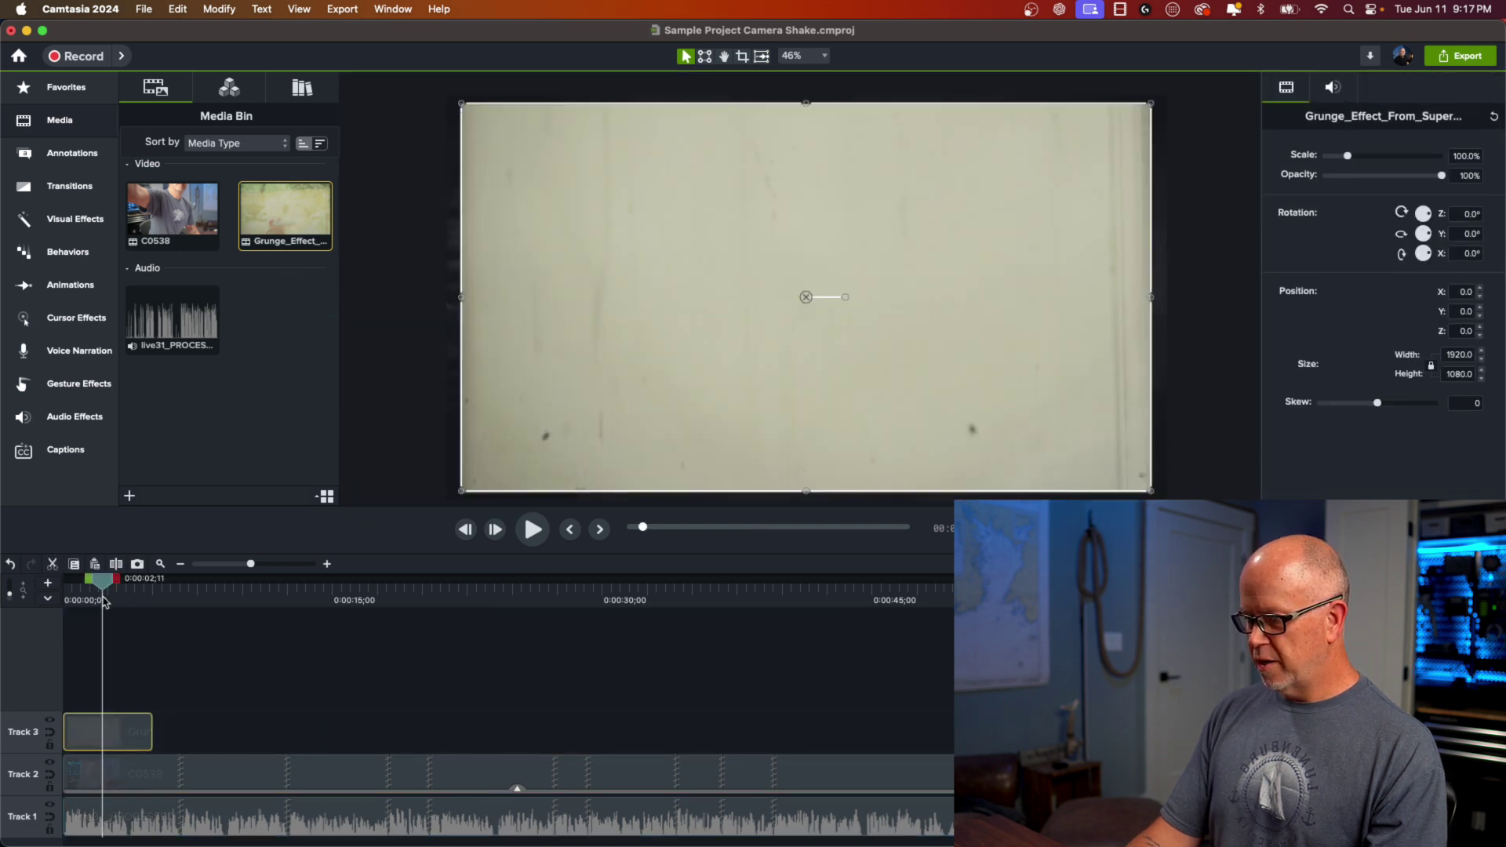
mouse_move(105, 608)
mouse_down()
mouse_move(130, 589)
mouse_move(155, 594)
mouse_move(125, 616)
mouse_up()
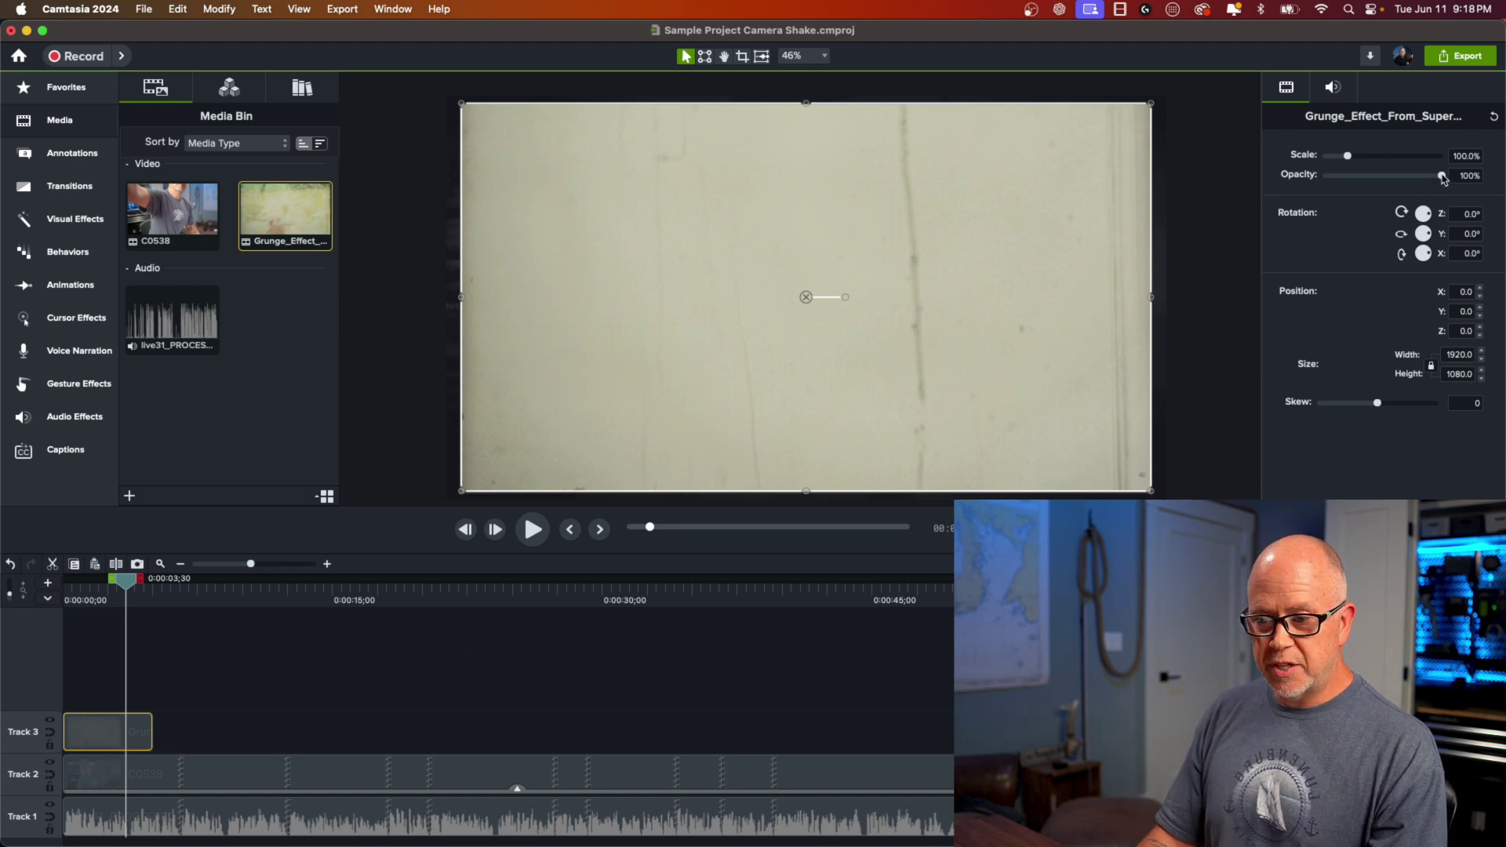
Set the grunge overlay's opacity to 28% and play the first three seconds of the timeline to preview it
drag(1442, 176, 1244, 209)
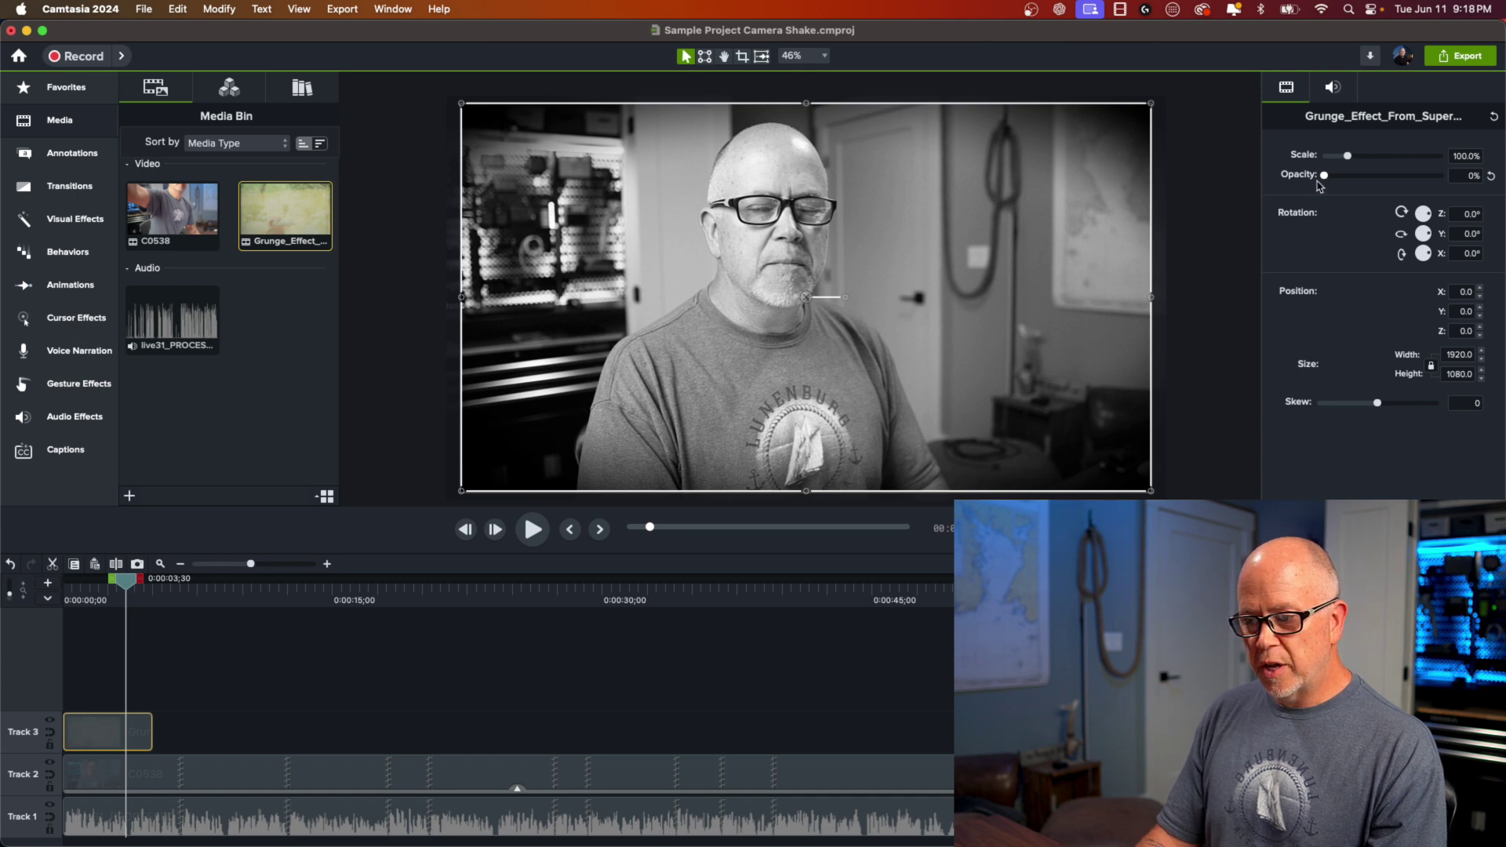
drag(1318, 181, 1340, 179)
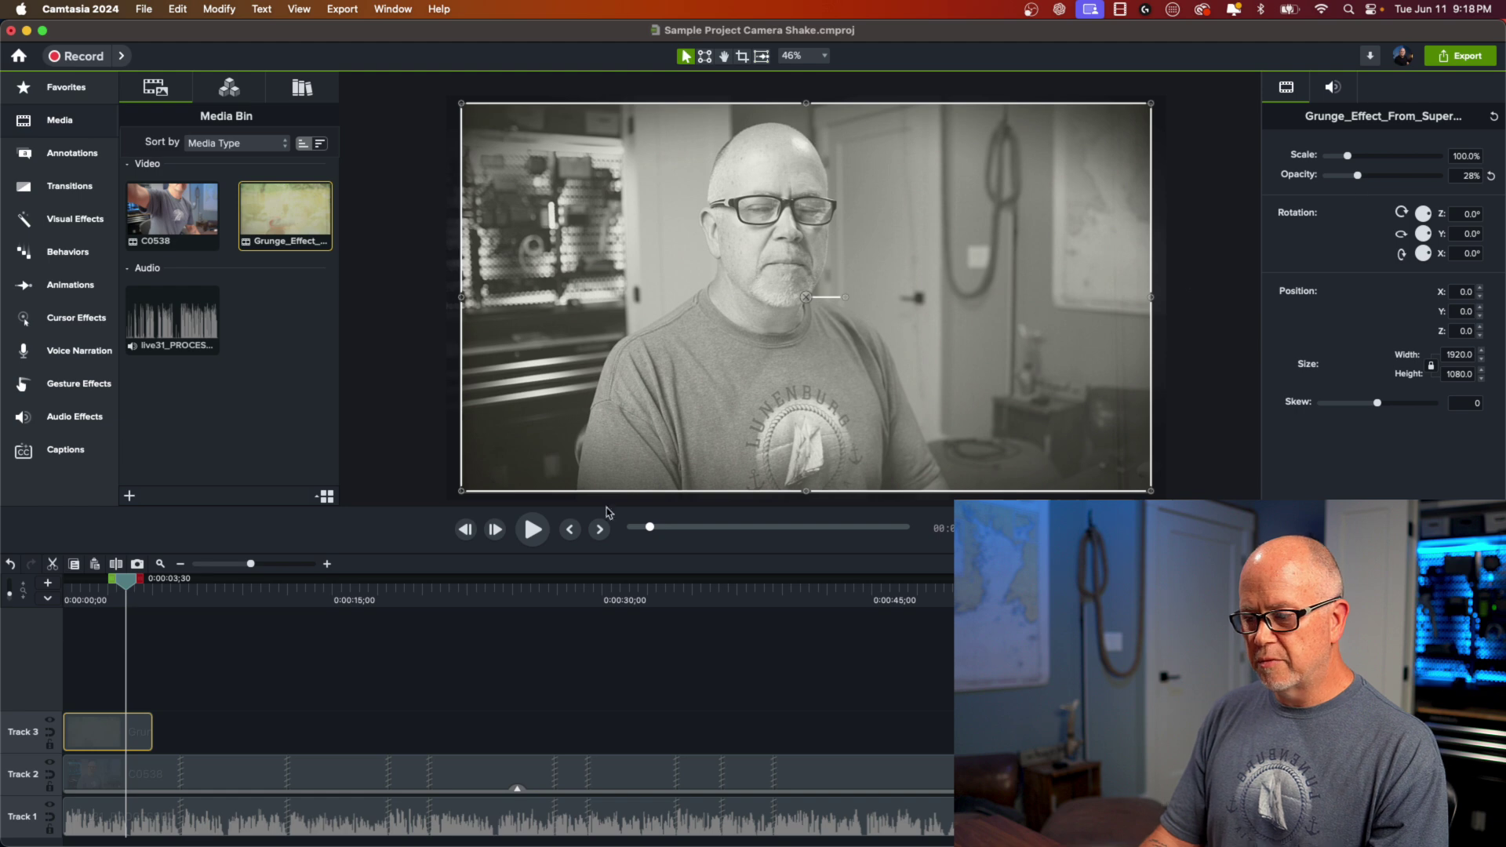
drag(130, 587, 66, 587)
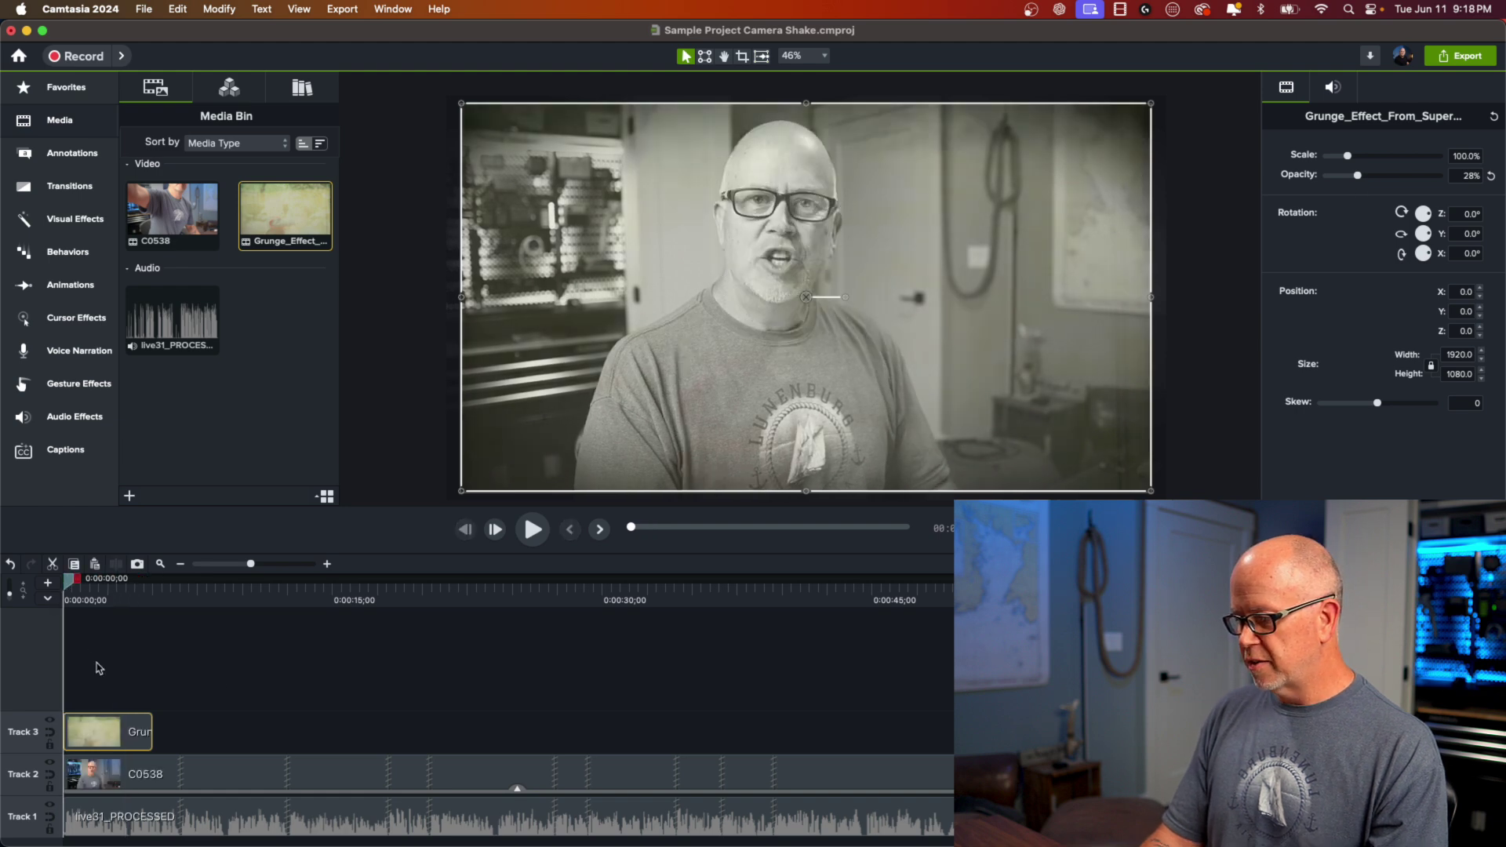
key(space)
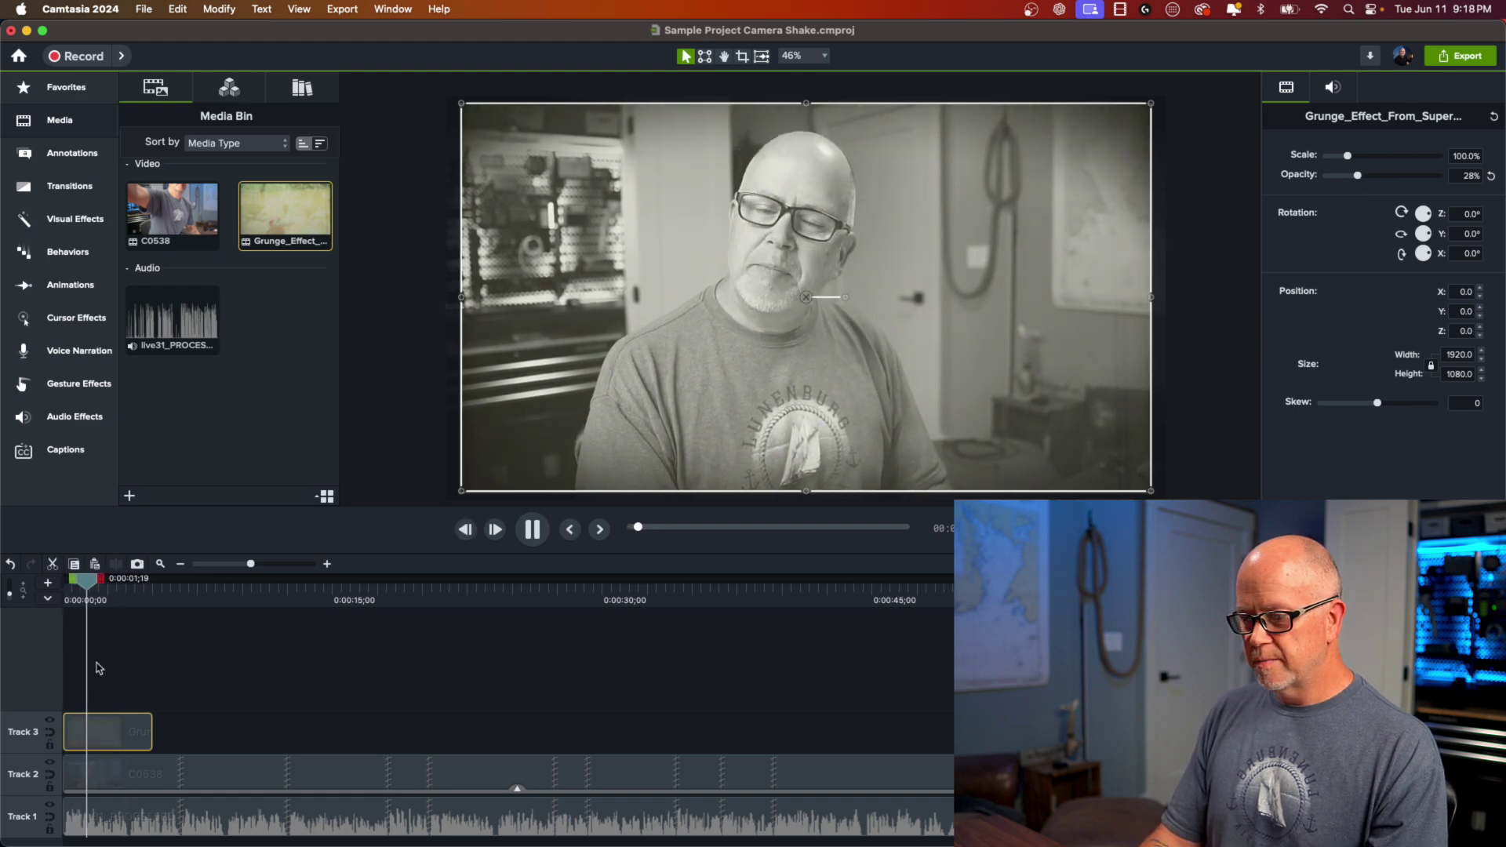
key(space)
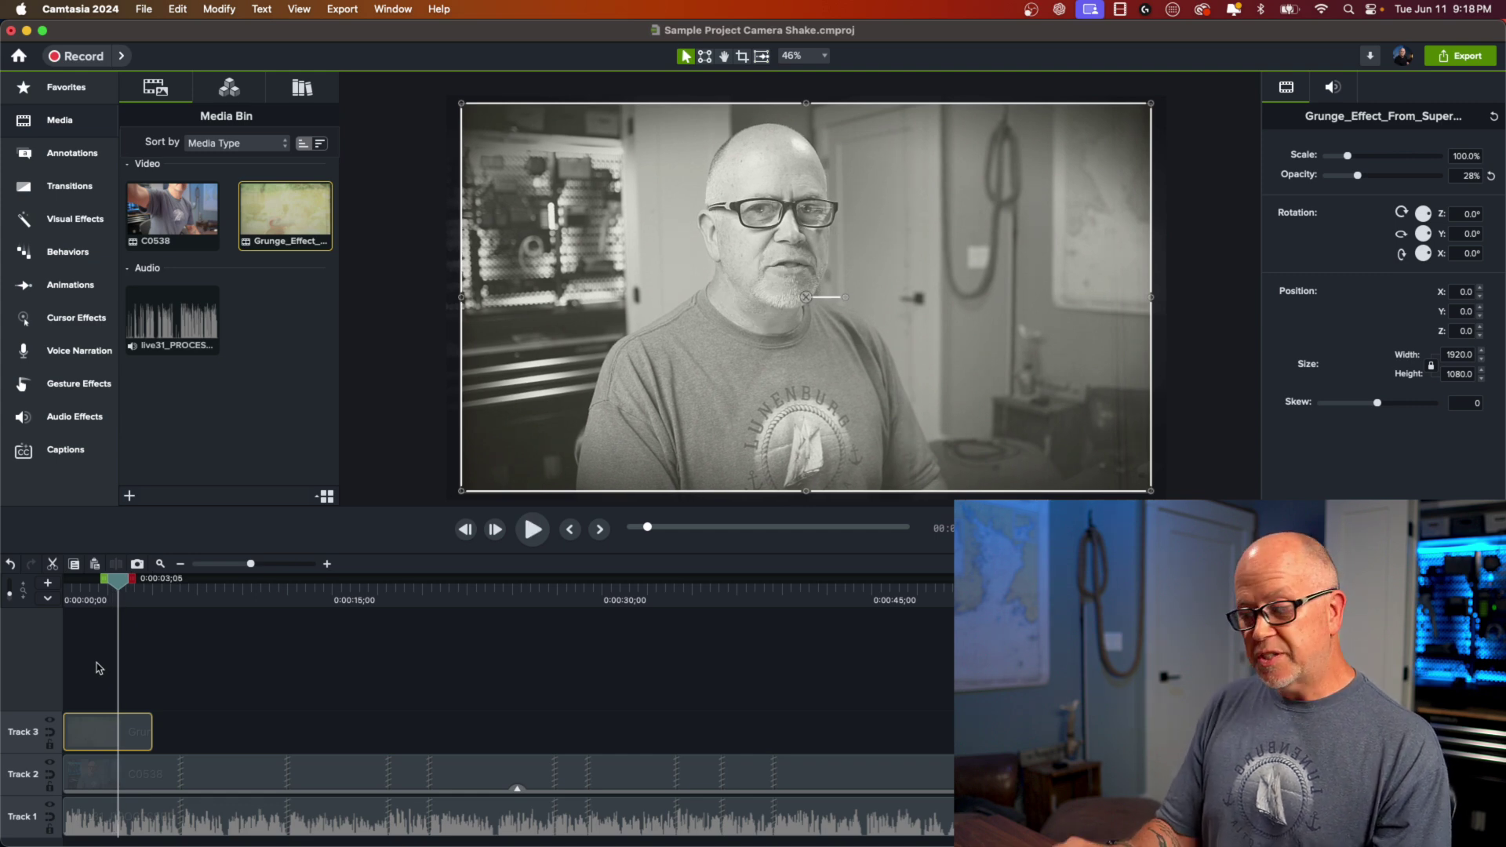
Copy the grunge overlay clip and place the duplicate directly after the original on Track 3
click(109, 743)
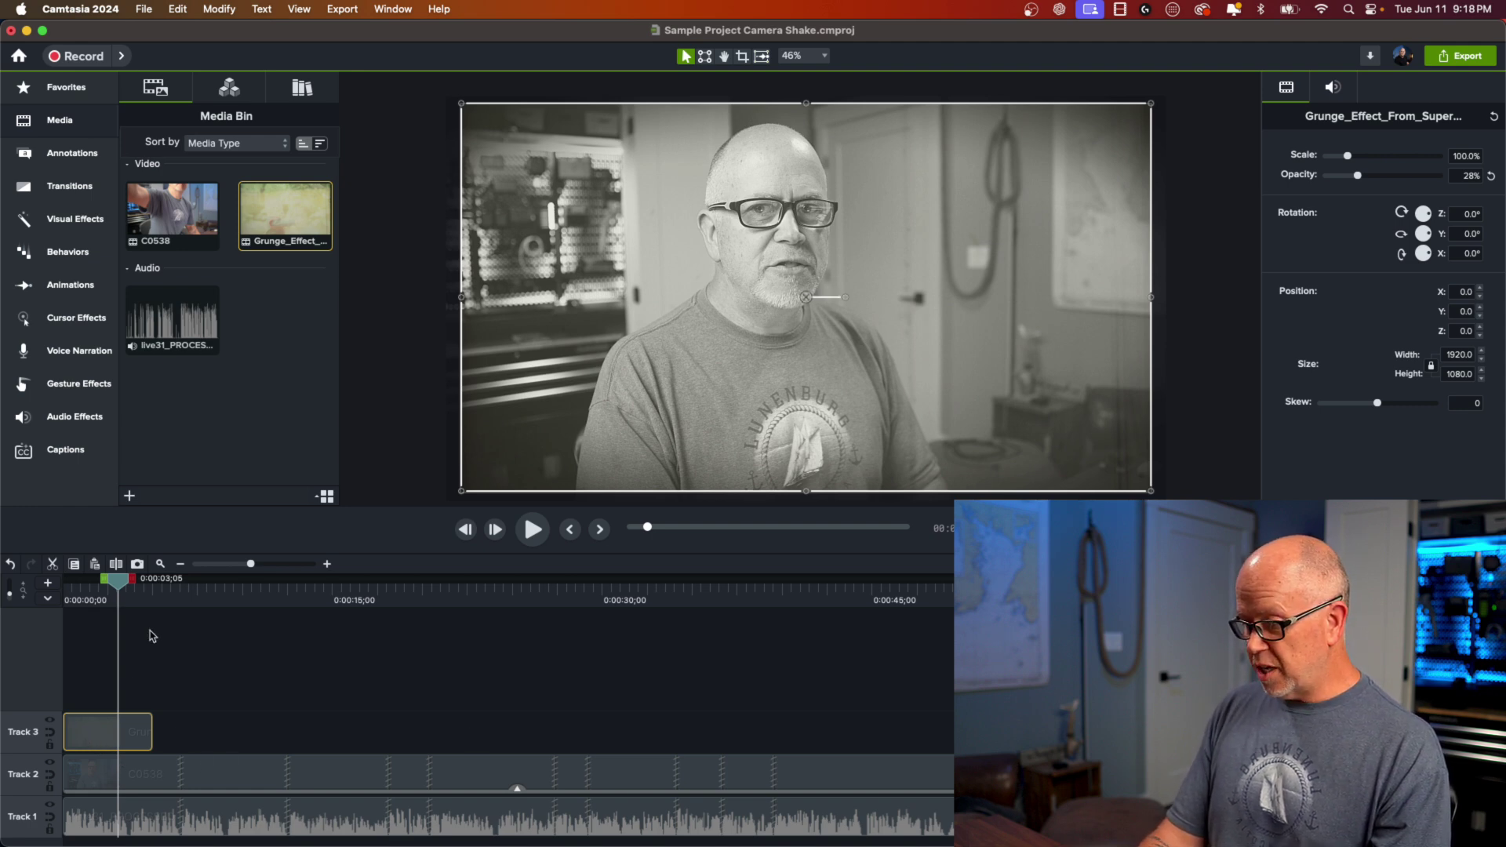
click(173, 595)
key(super+v)
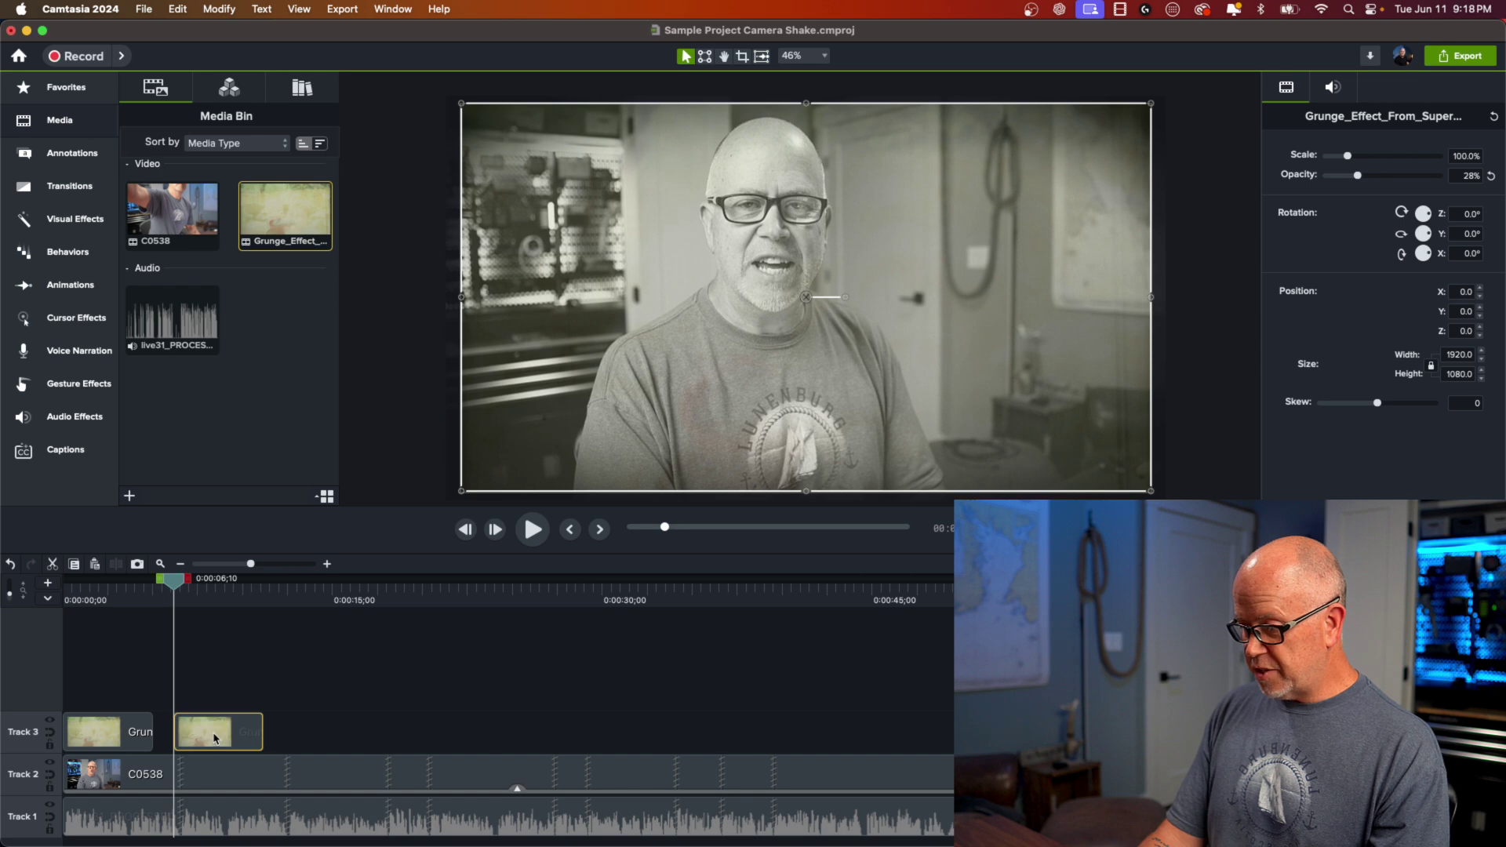
drag(214, 738, 174, 742)
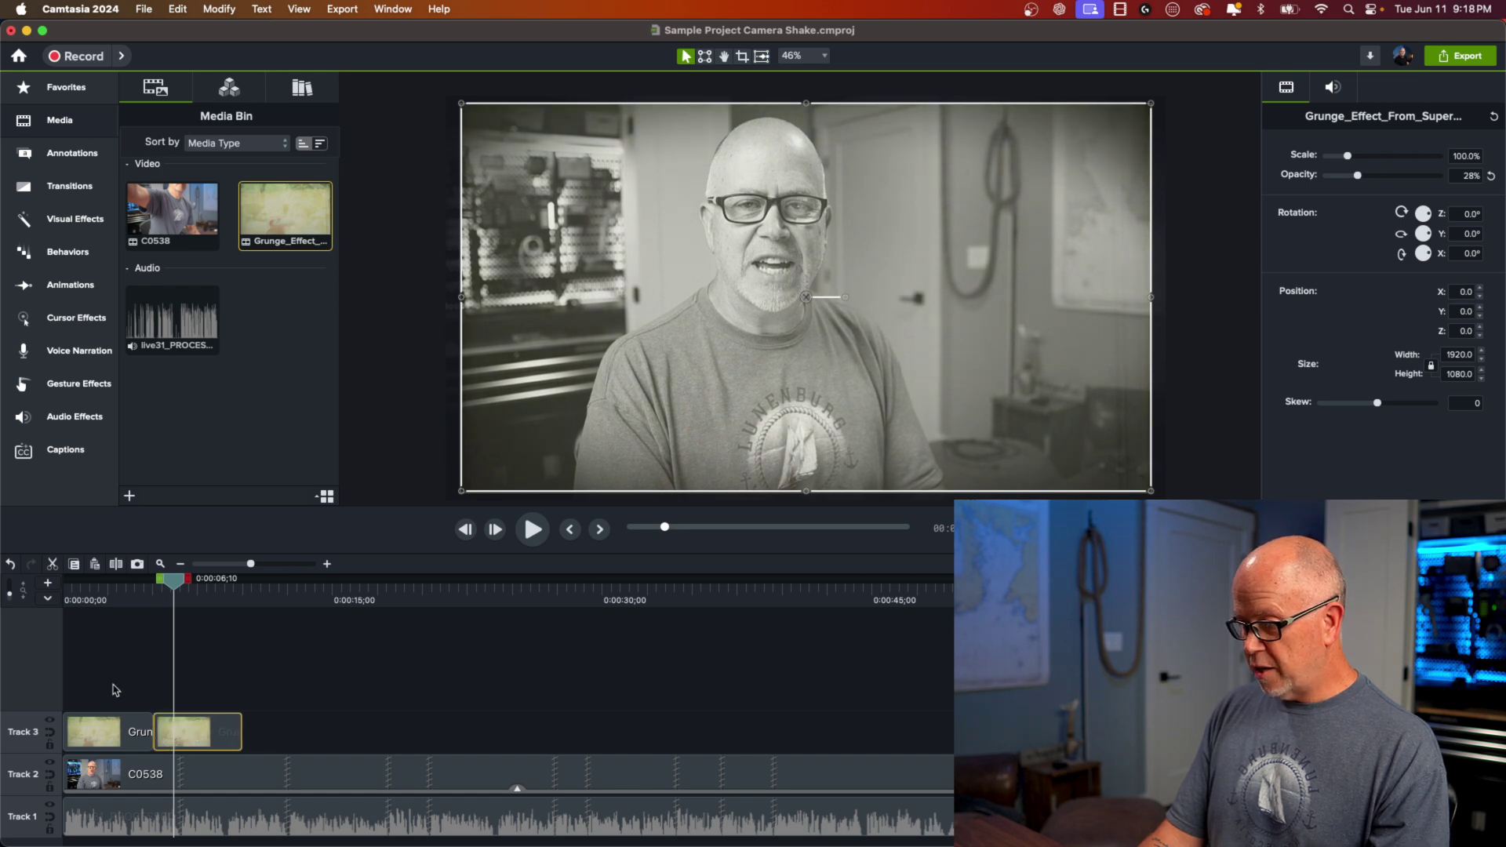
Duplicate both grunge overlay clips together and place the copied pair directly after the originals on Track 3
drag(115, 690, 251, 706)
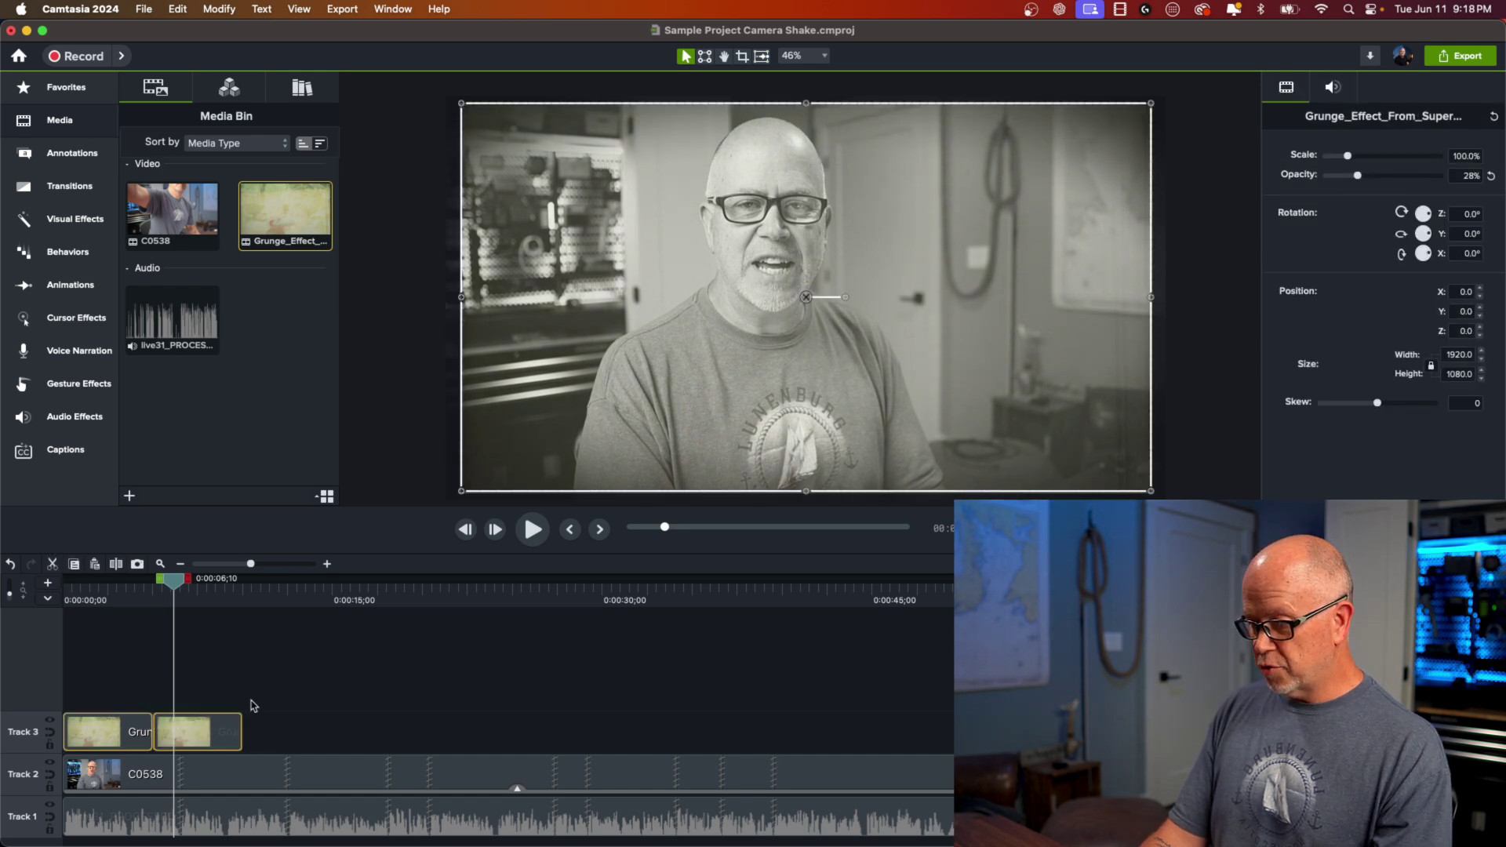
click(296, 598)
key(super+v)
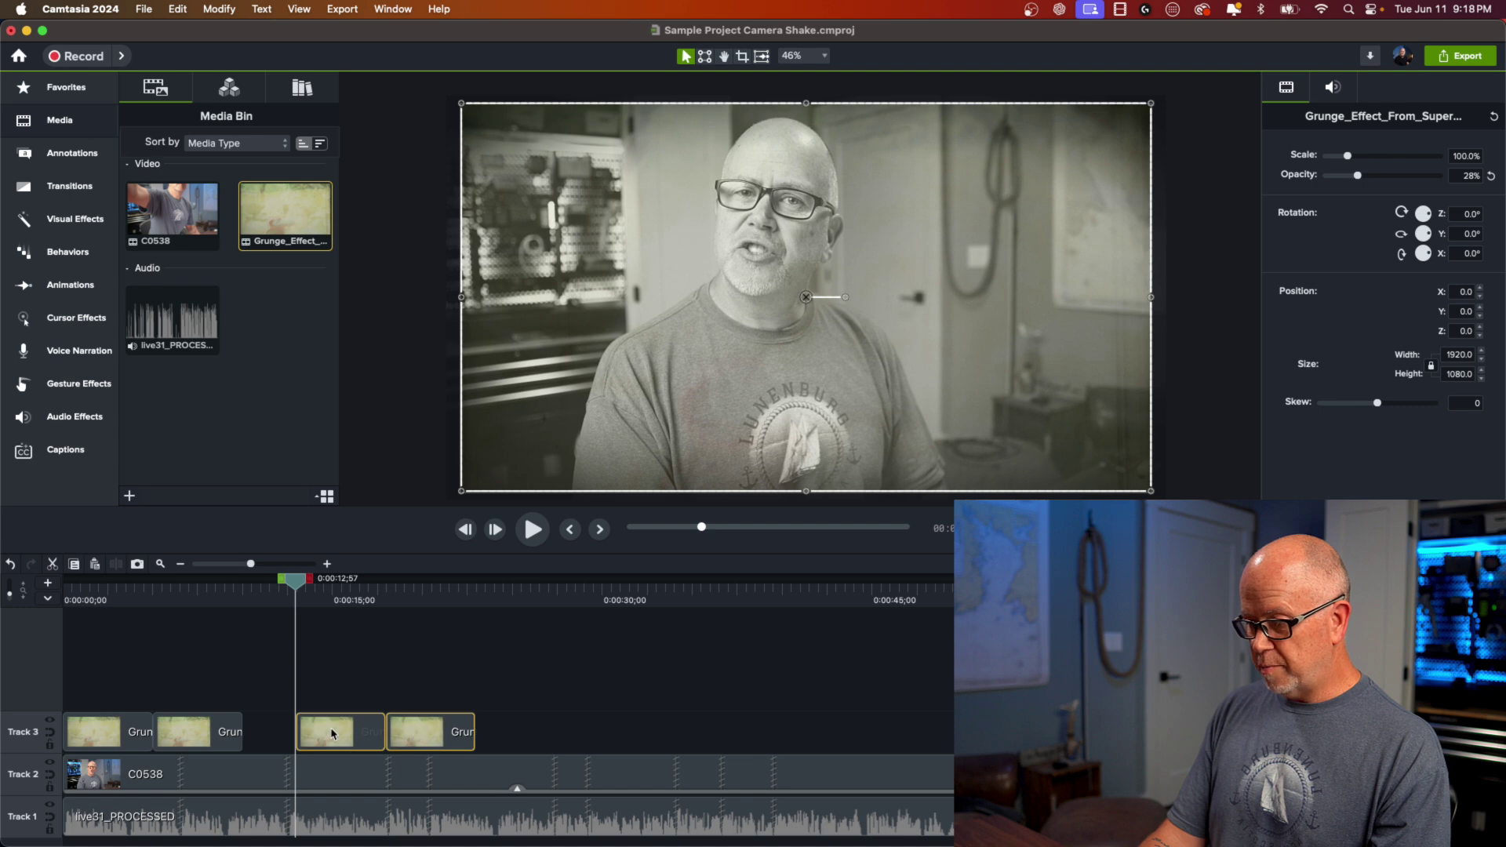
drag(331, 735, 261, 738)
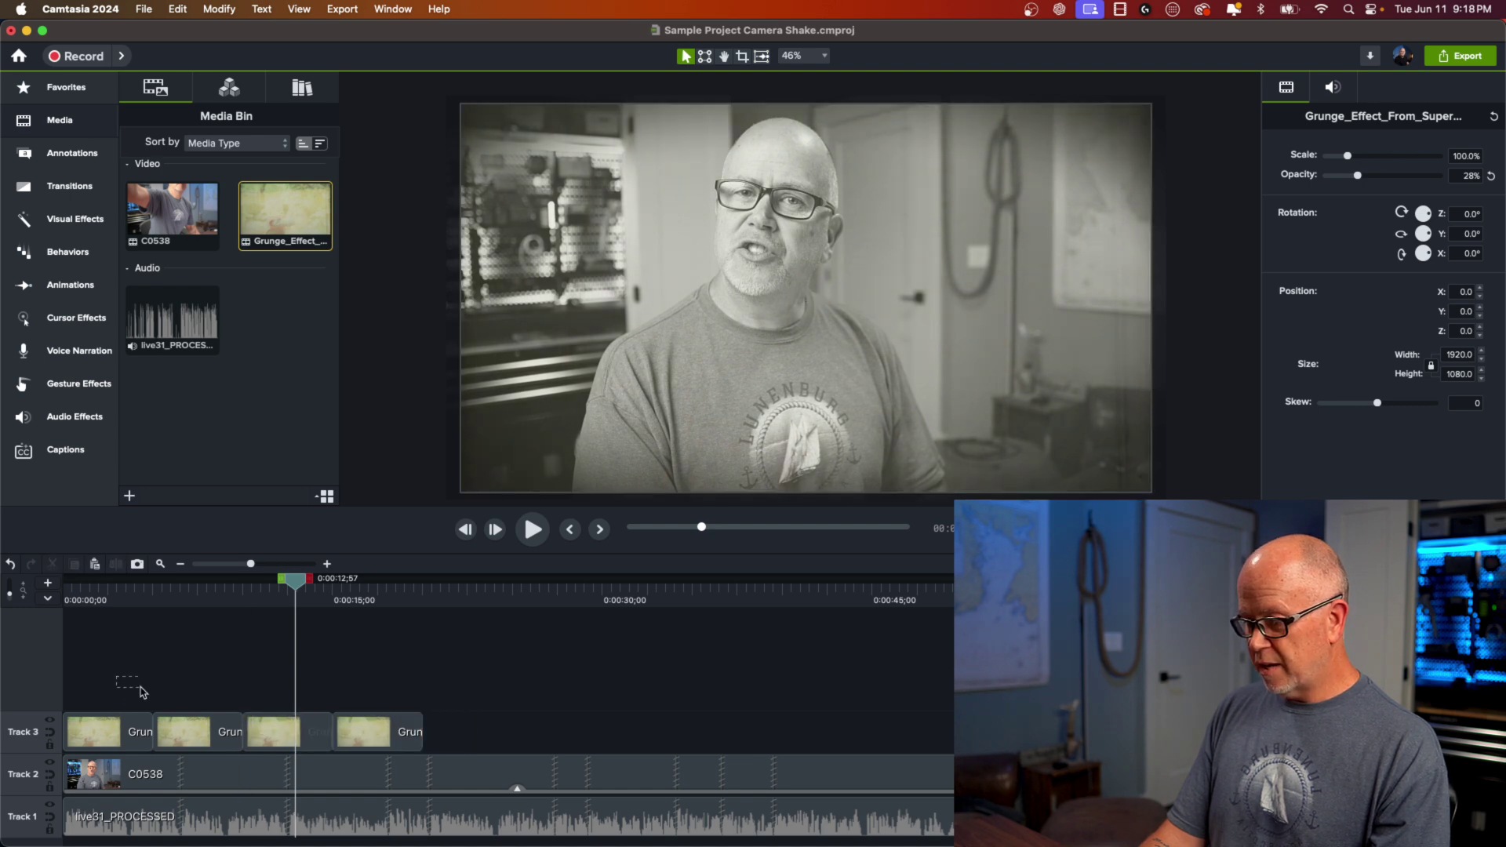
Copy all four grunge overlay clips and place the duplicated set directly after them on Track 3
click(204, 702)
click(353, 725)
key(super+c)
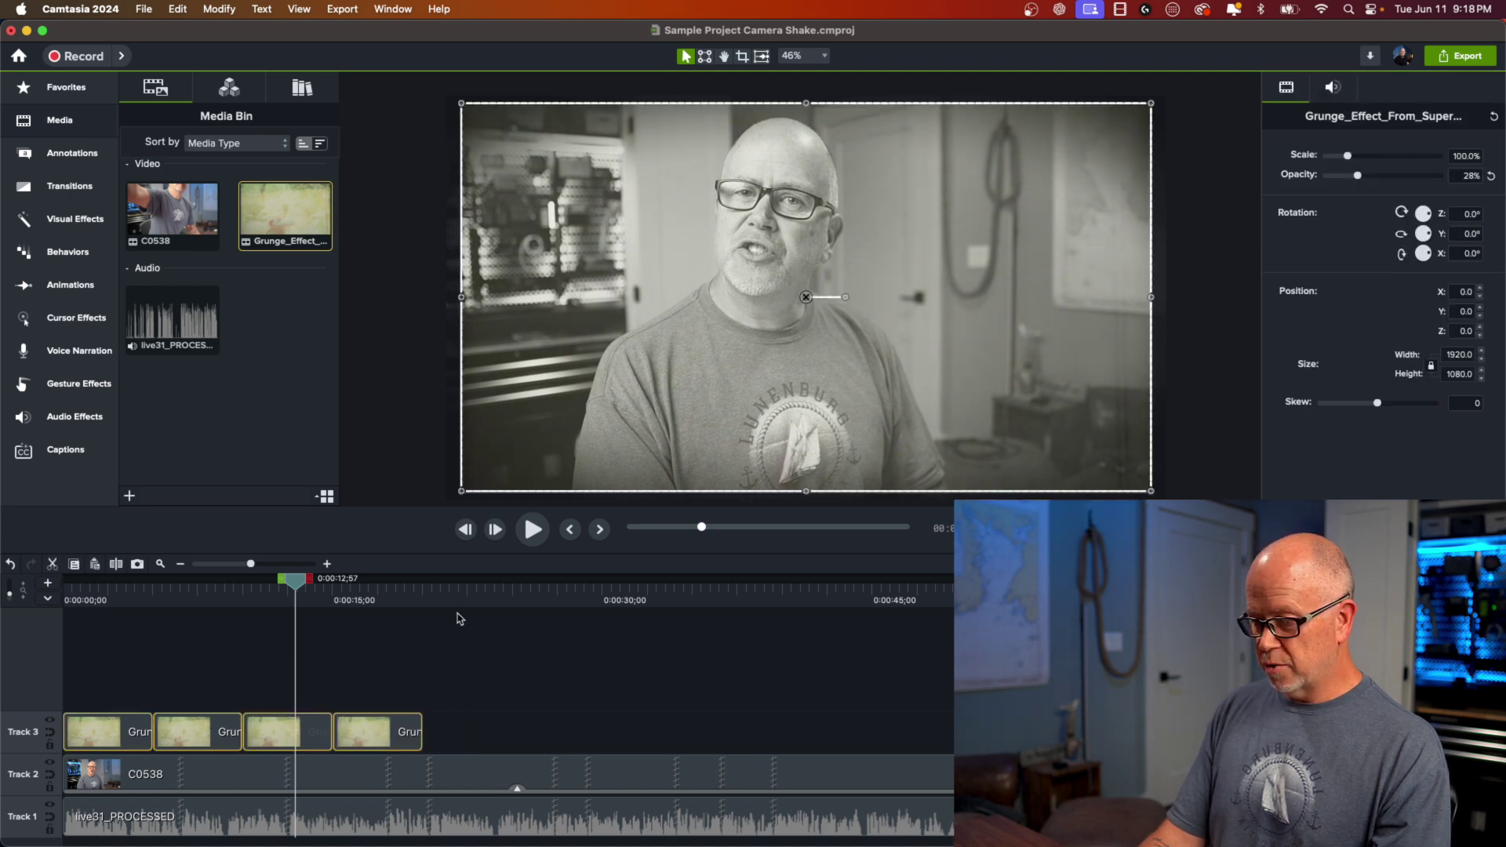
click(459, 599)
key(super+v)
drag(511, 733, 452, 734)
Duplicate the last four grunge clips once more and place them against the end of the overlay sequence
click(829, 596)
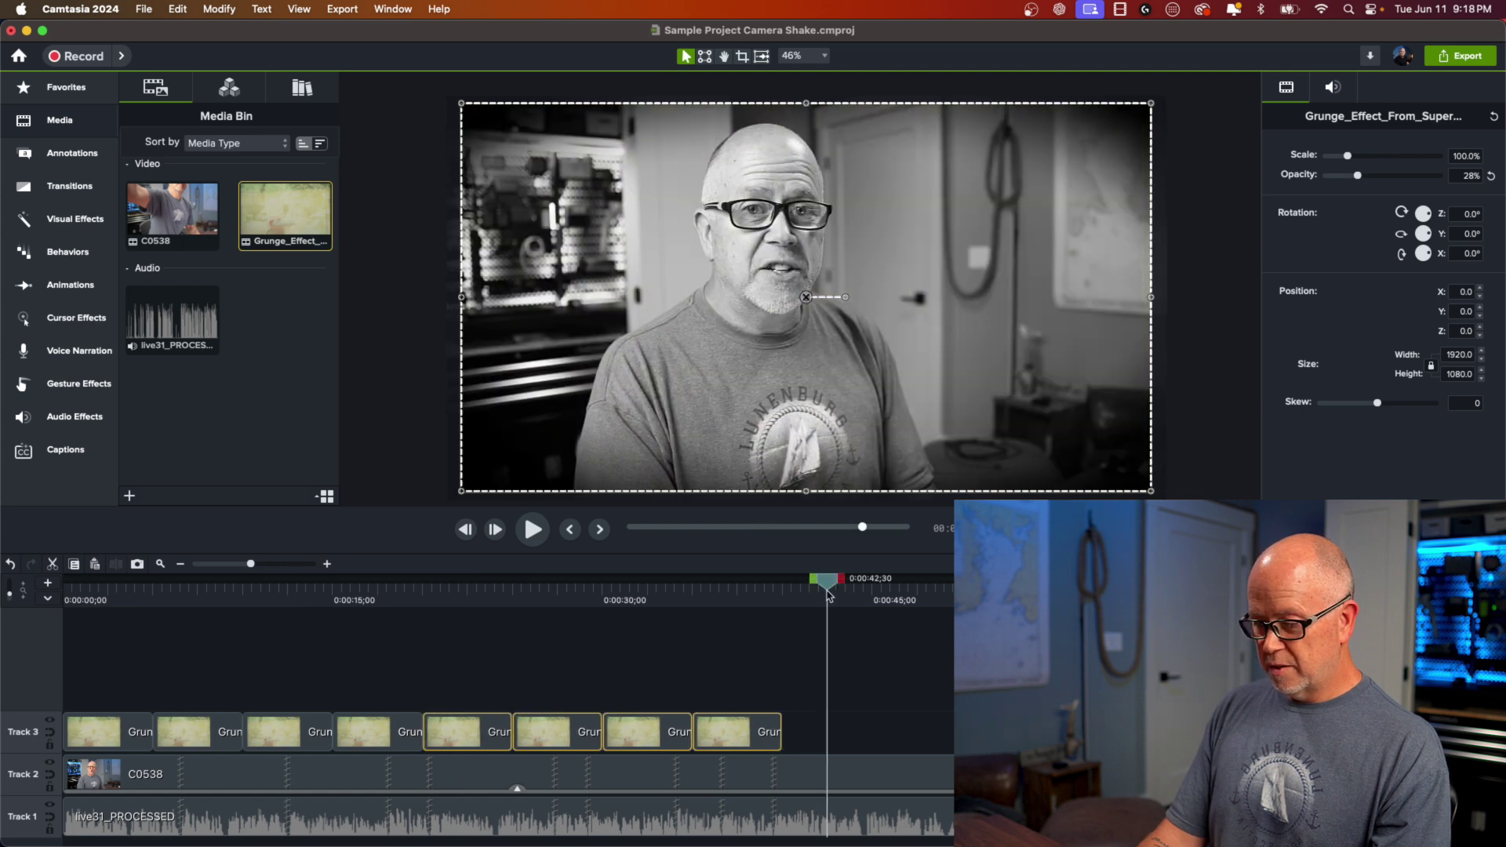
key(super+c)
key(super+v)
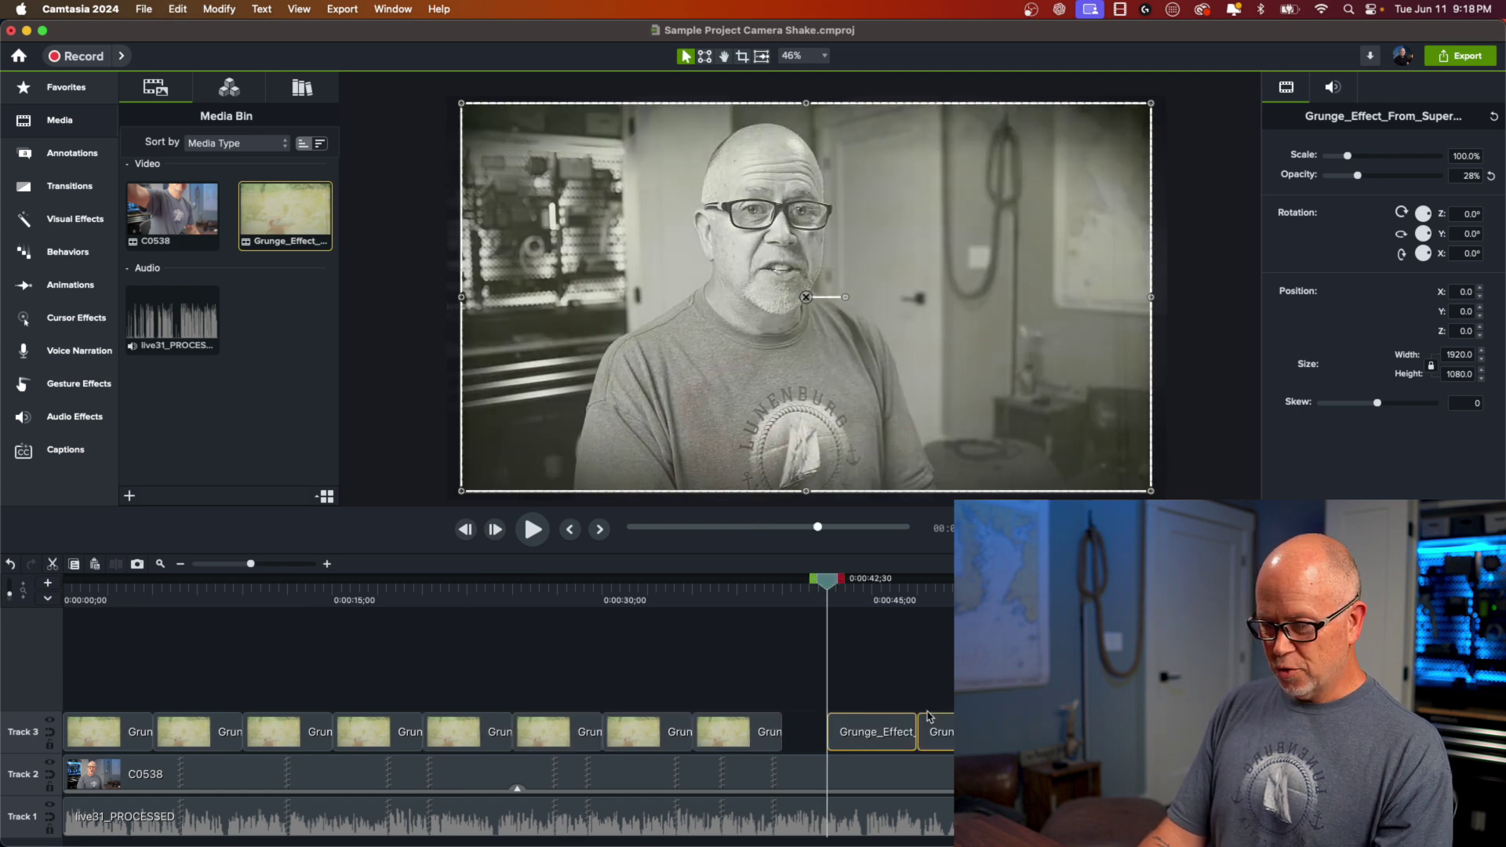
drag(860, 734, 798, 739)
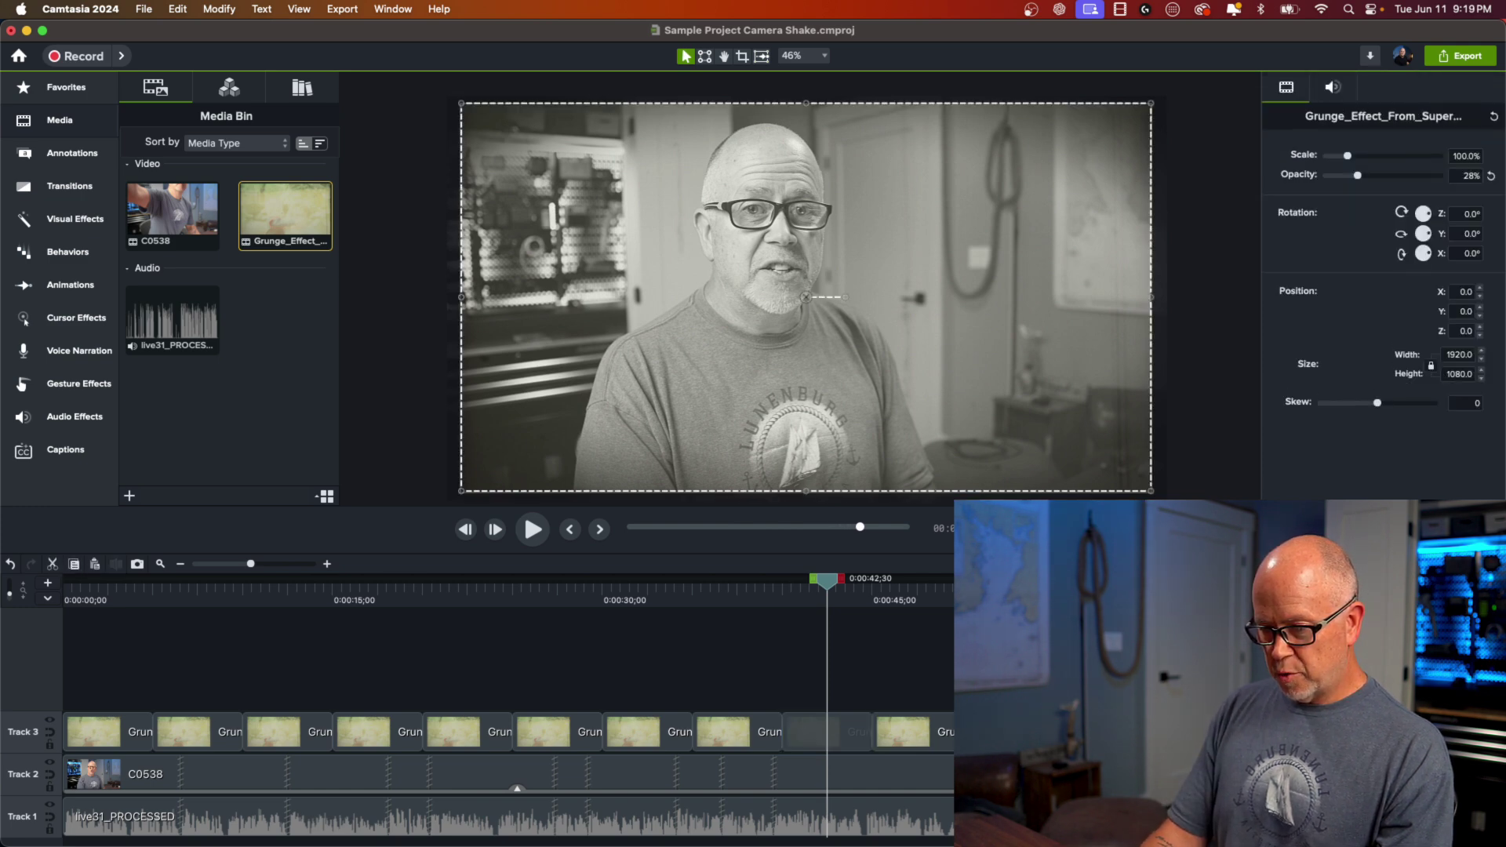
Play the timeline from about 0:00:14 to preview the repeated grunge overlay
click(313, 604)
key(space)
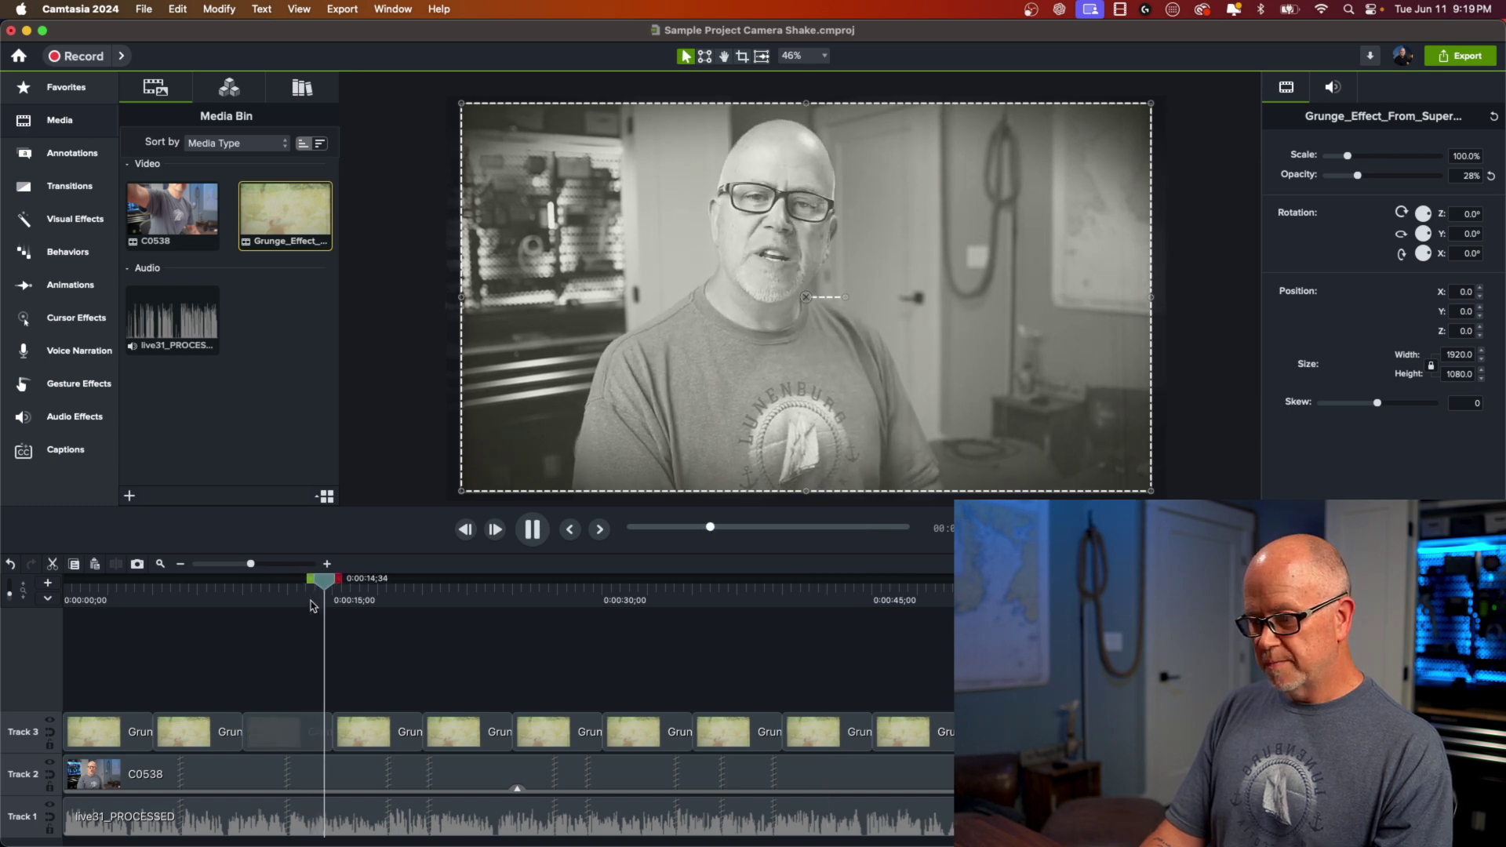
key(space)
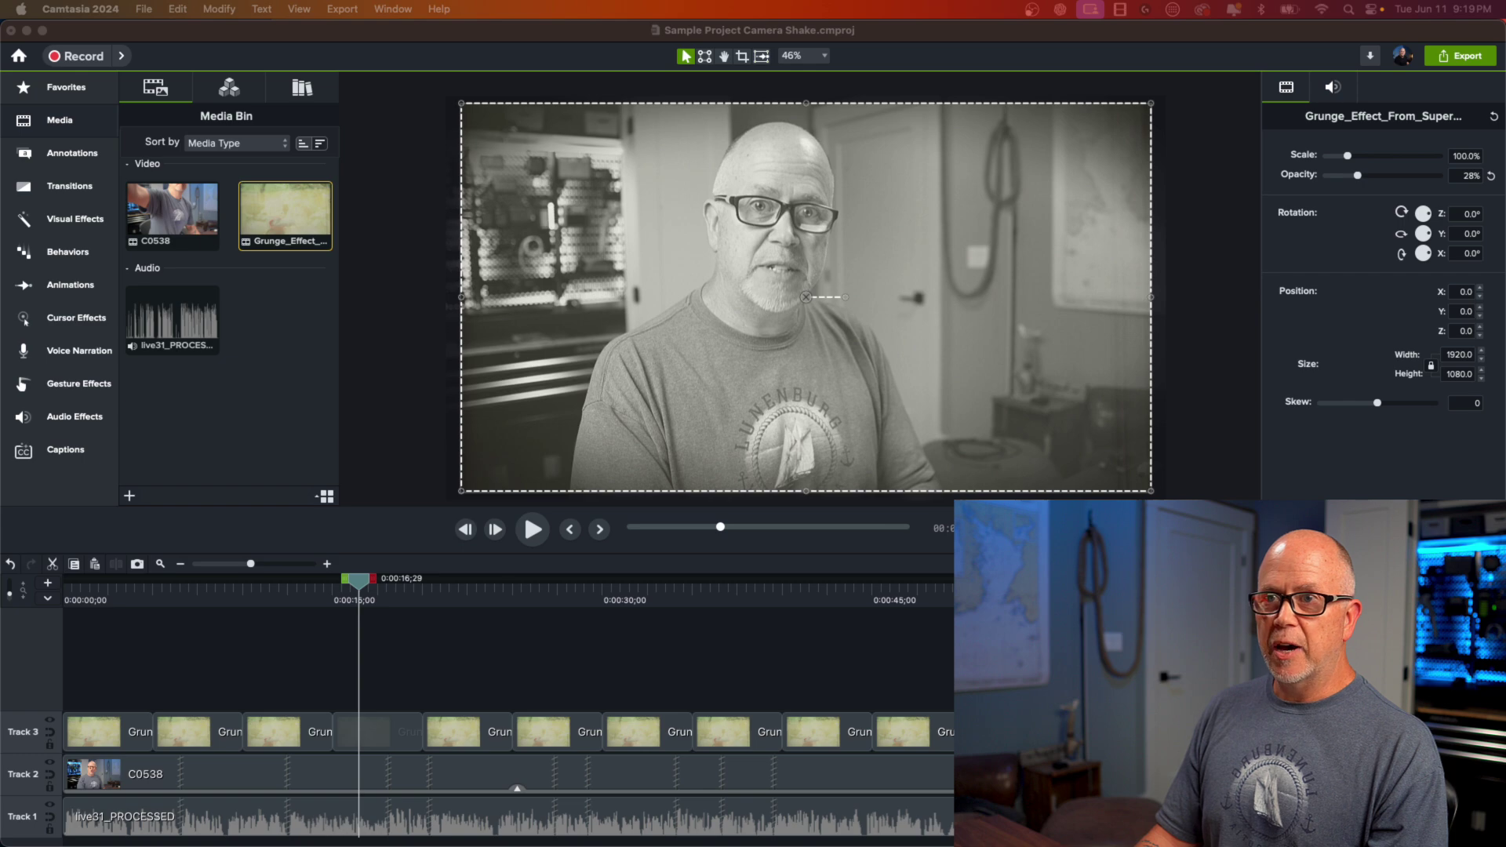
Switch to Motion Array in Chrome and search the sound effects library for "projector"
key(super+Tab)
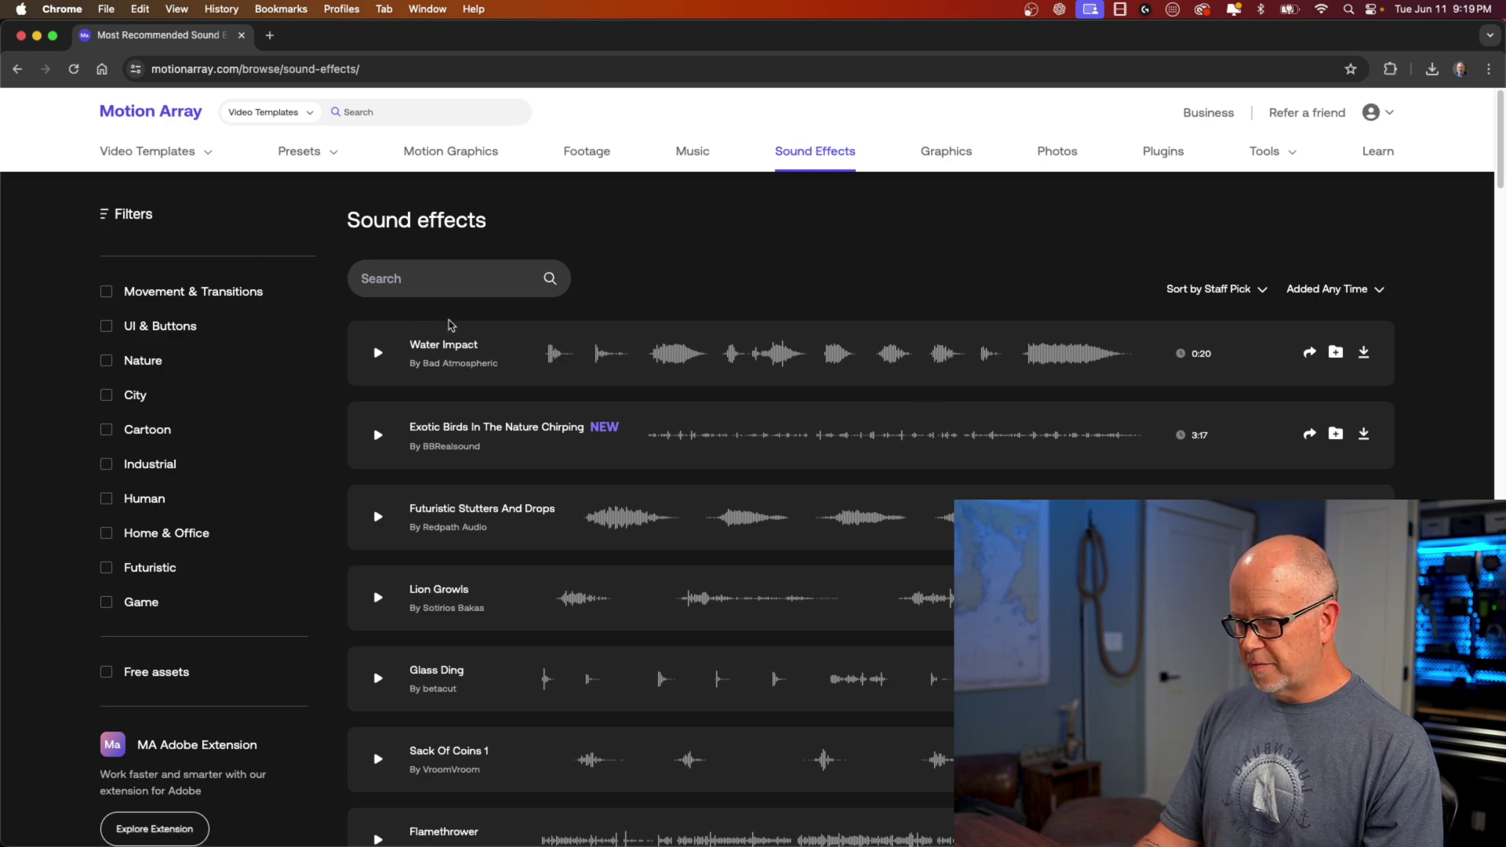
click(445, 279)
text(proj)
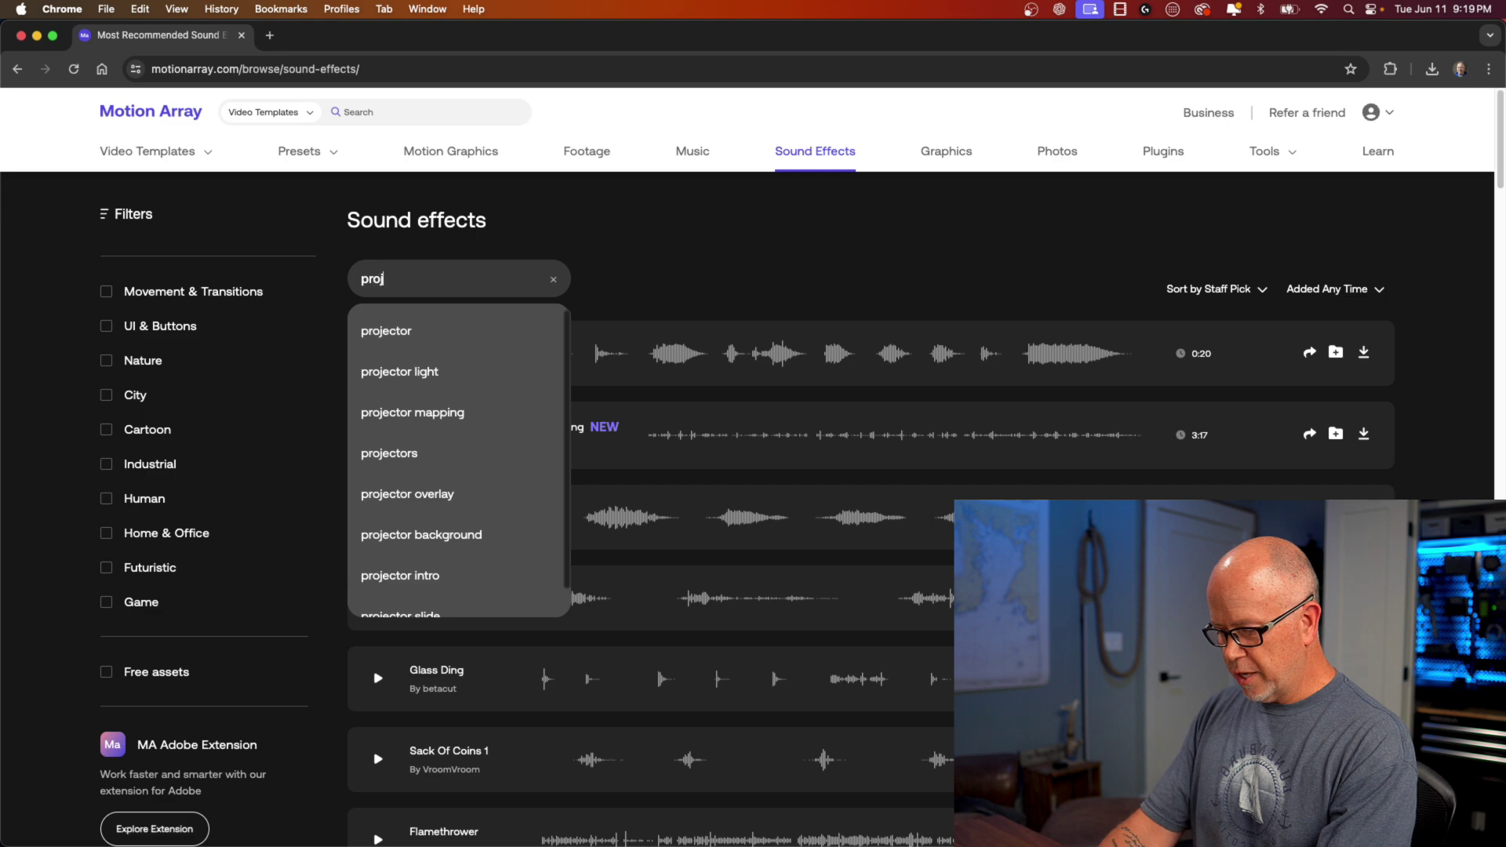
text(ector)
key(Return)
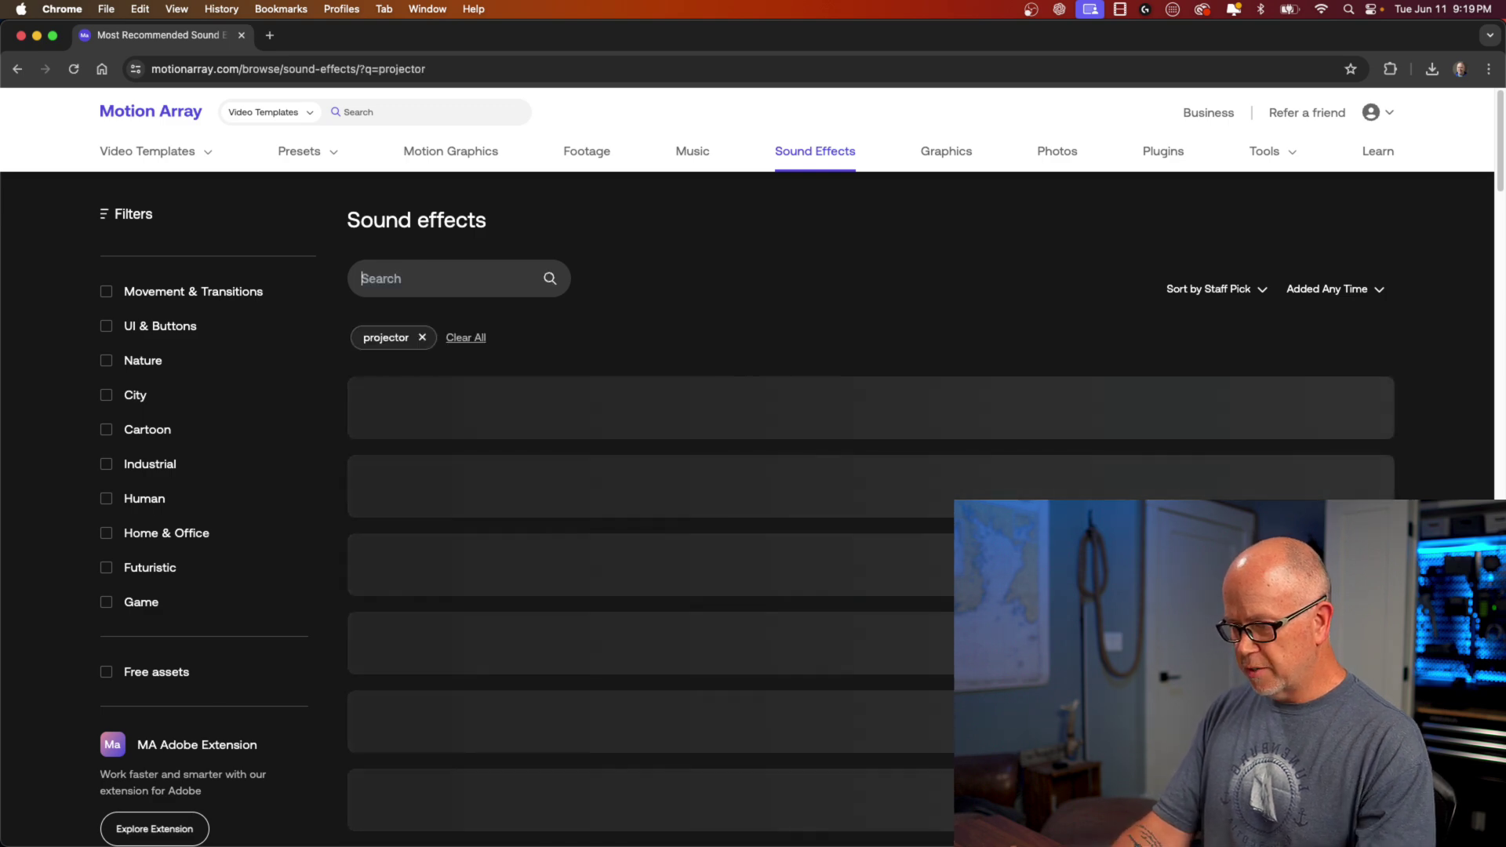
Browse the projector sound effects, preview a Film Projector Reel sound, and close the browser page
scroll(540, 574, down, 4)
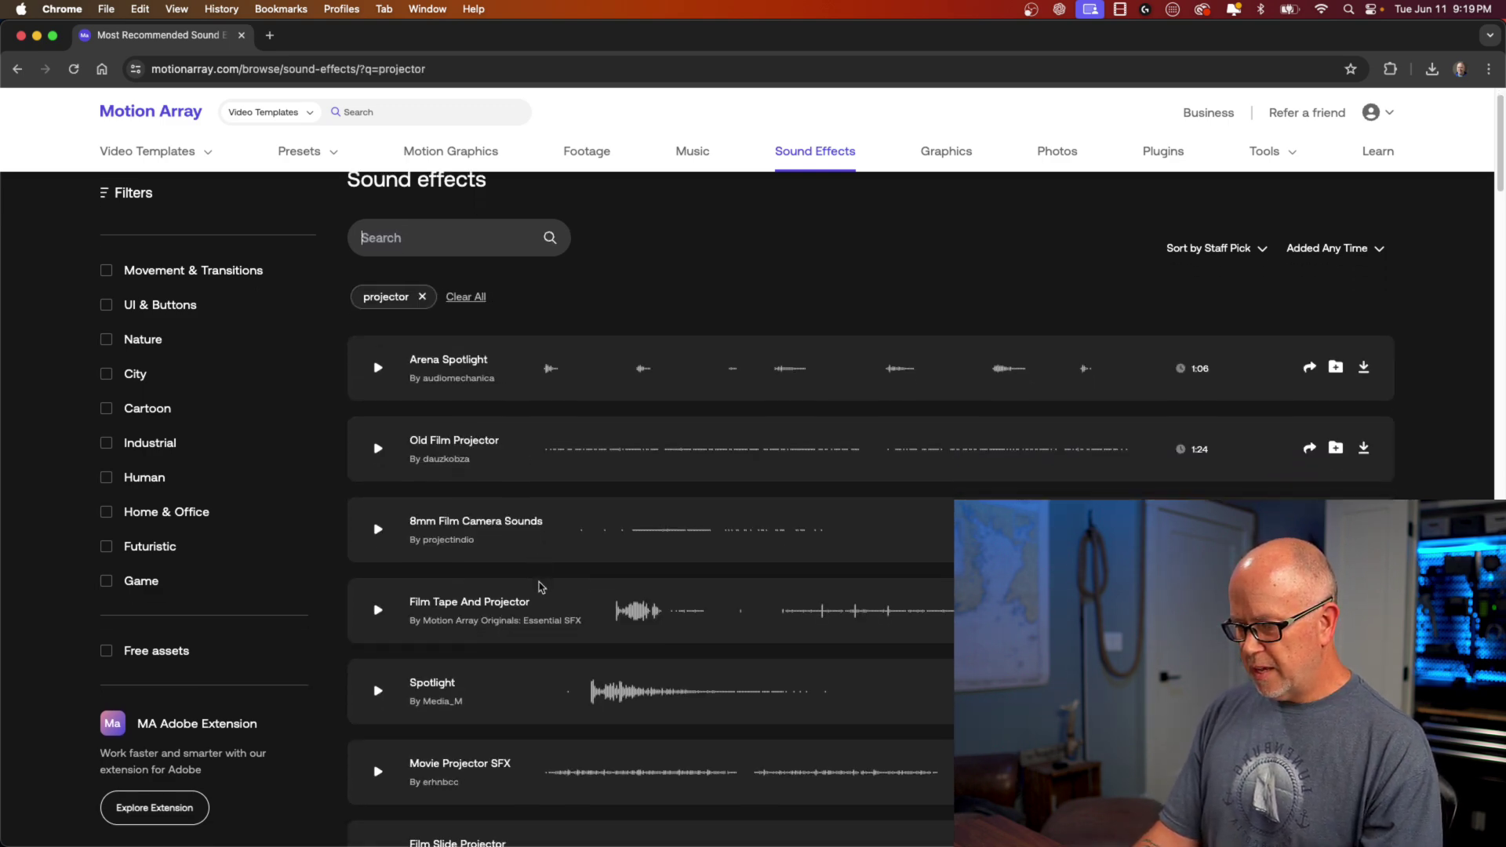
scroll(545, 592, down, 5)
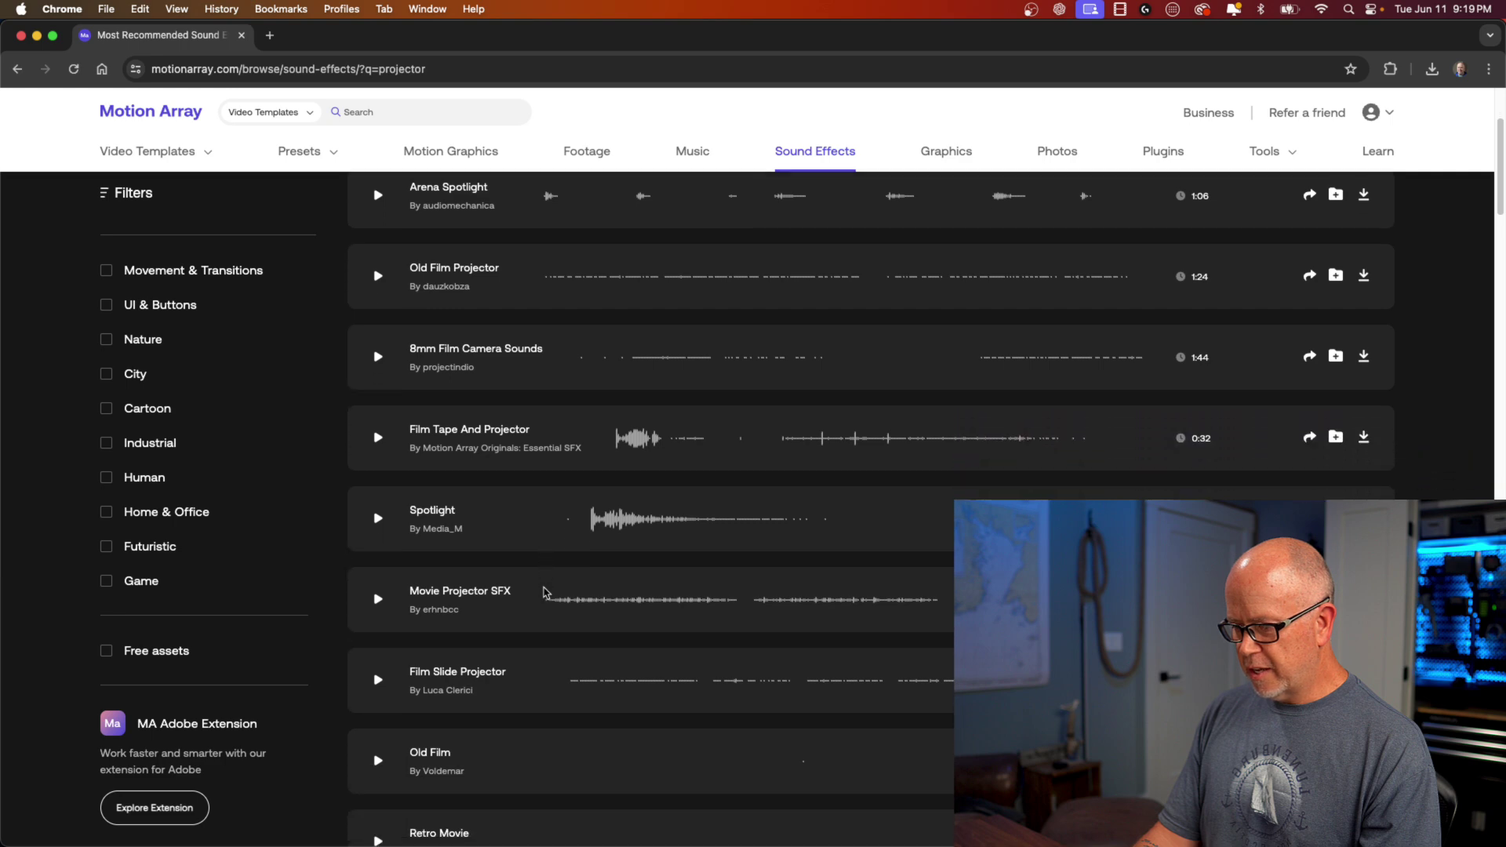
scroll(468, 593, down, 9)
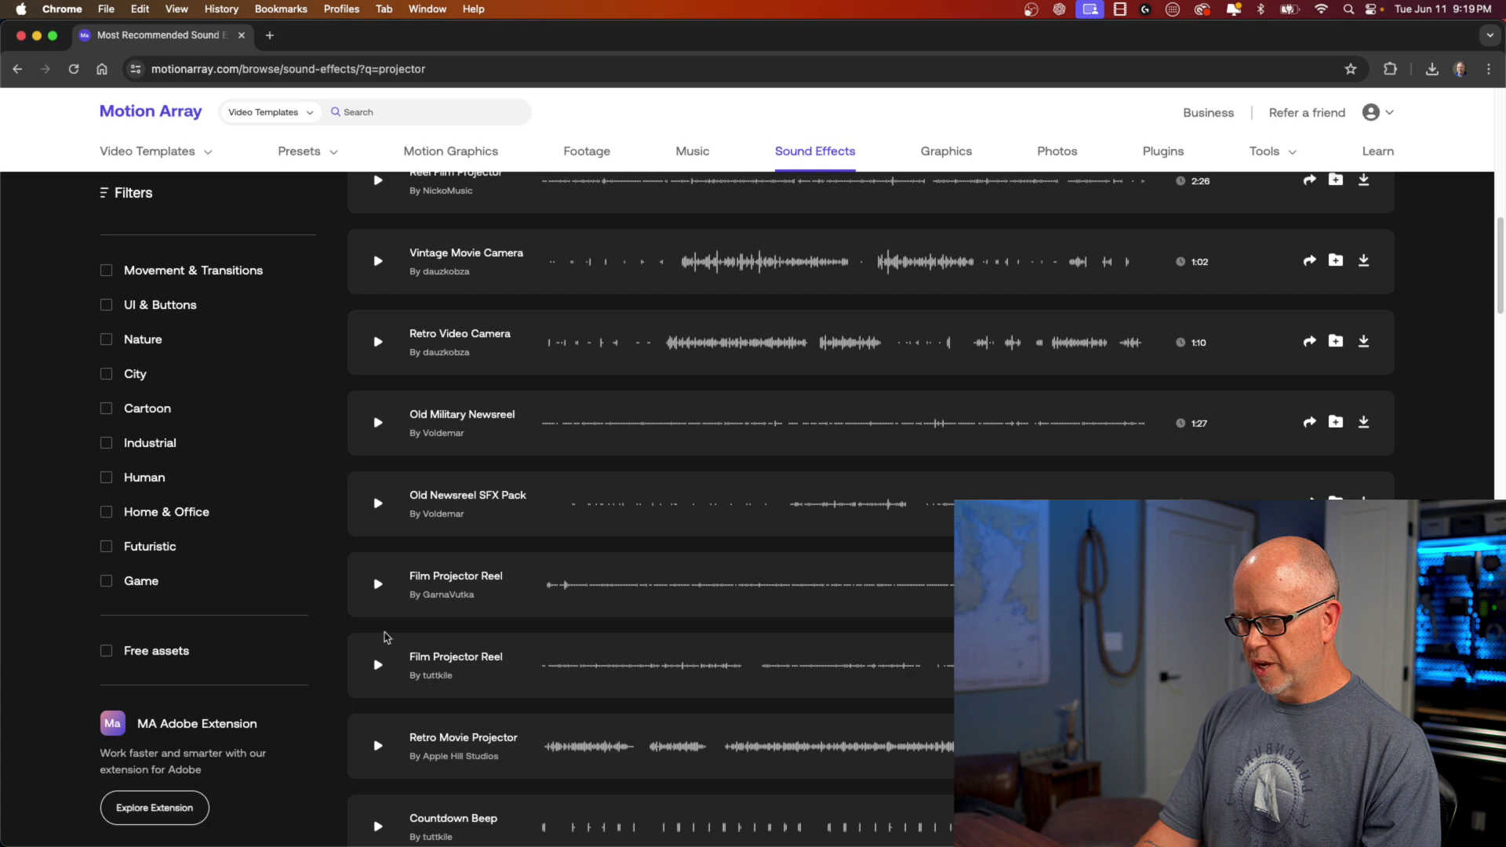
click(378, 586)
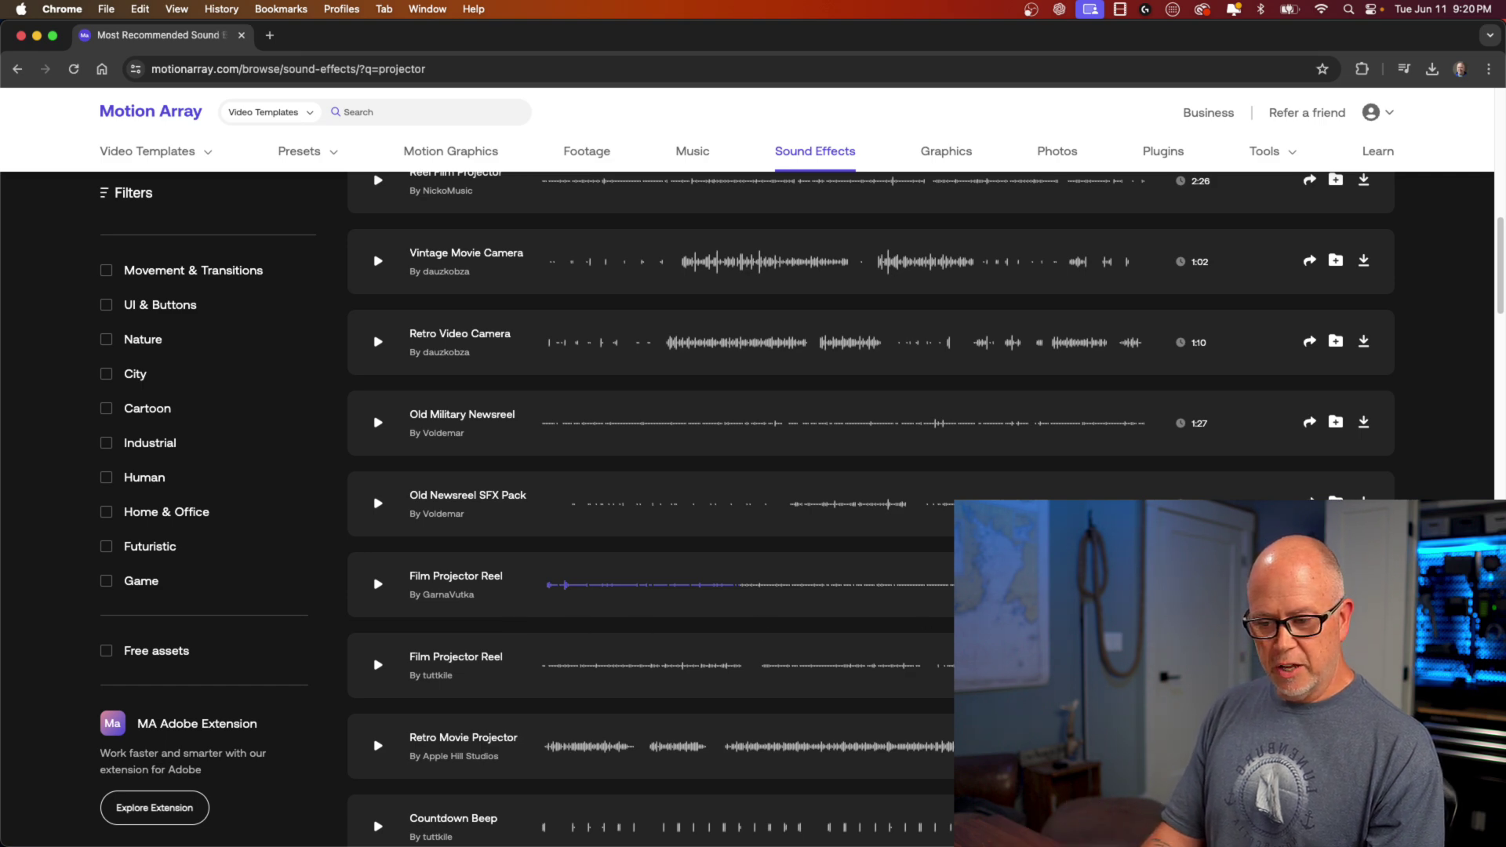
key(super+w)
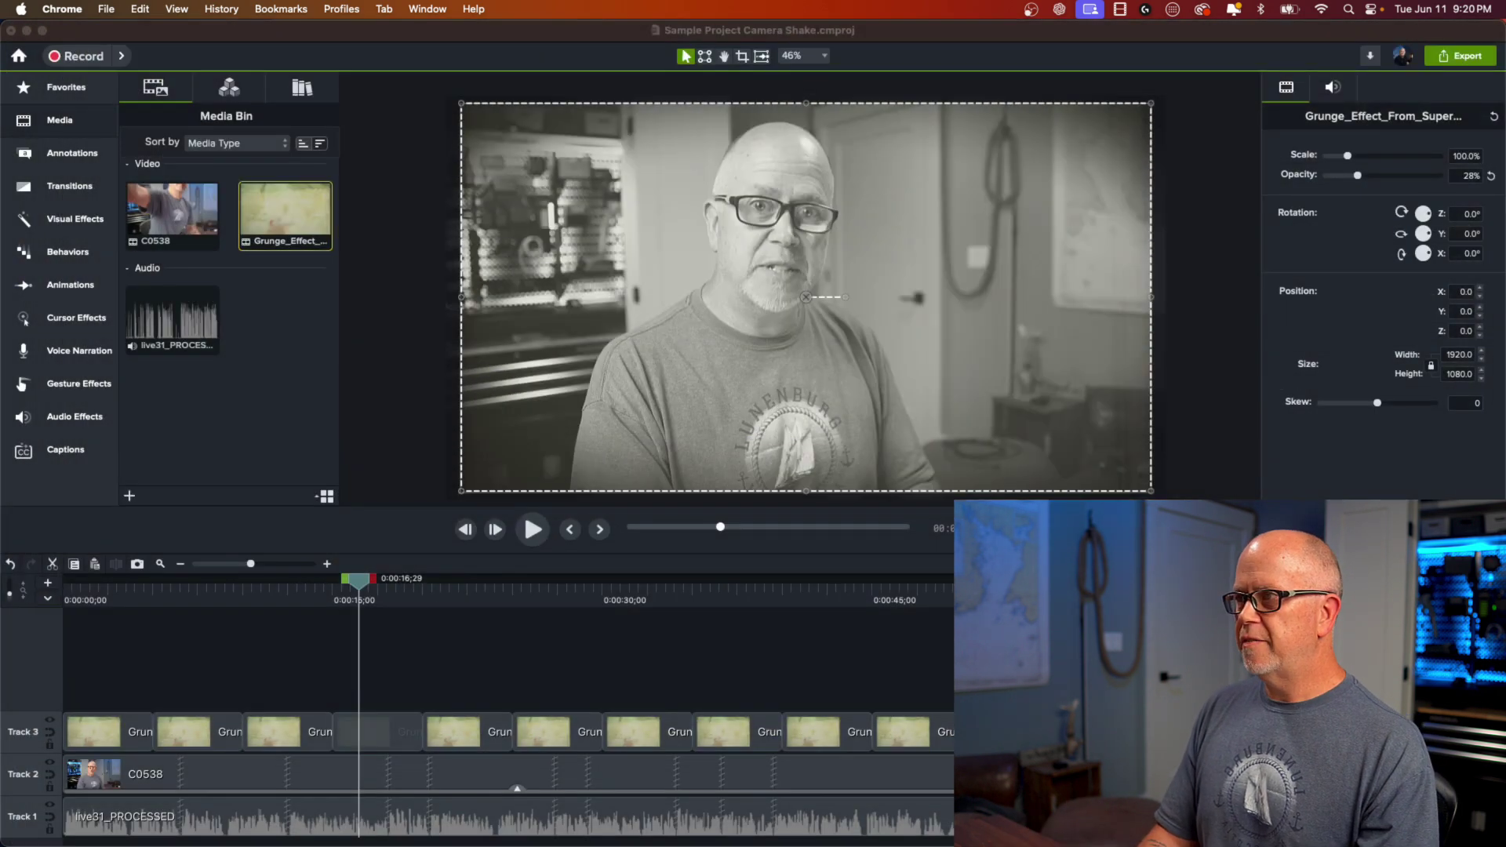
Import the reel film projector loop audio into Camtasia and place it at the timeline start on a new bottommost track
click(232, 669)
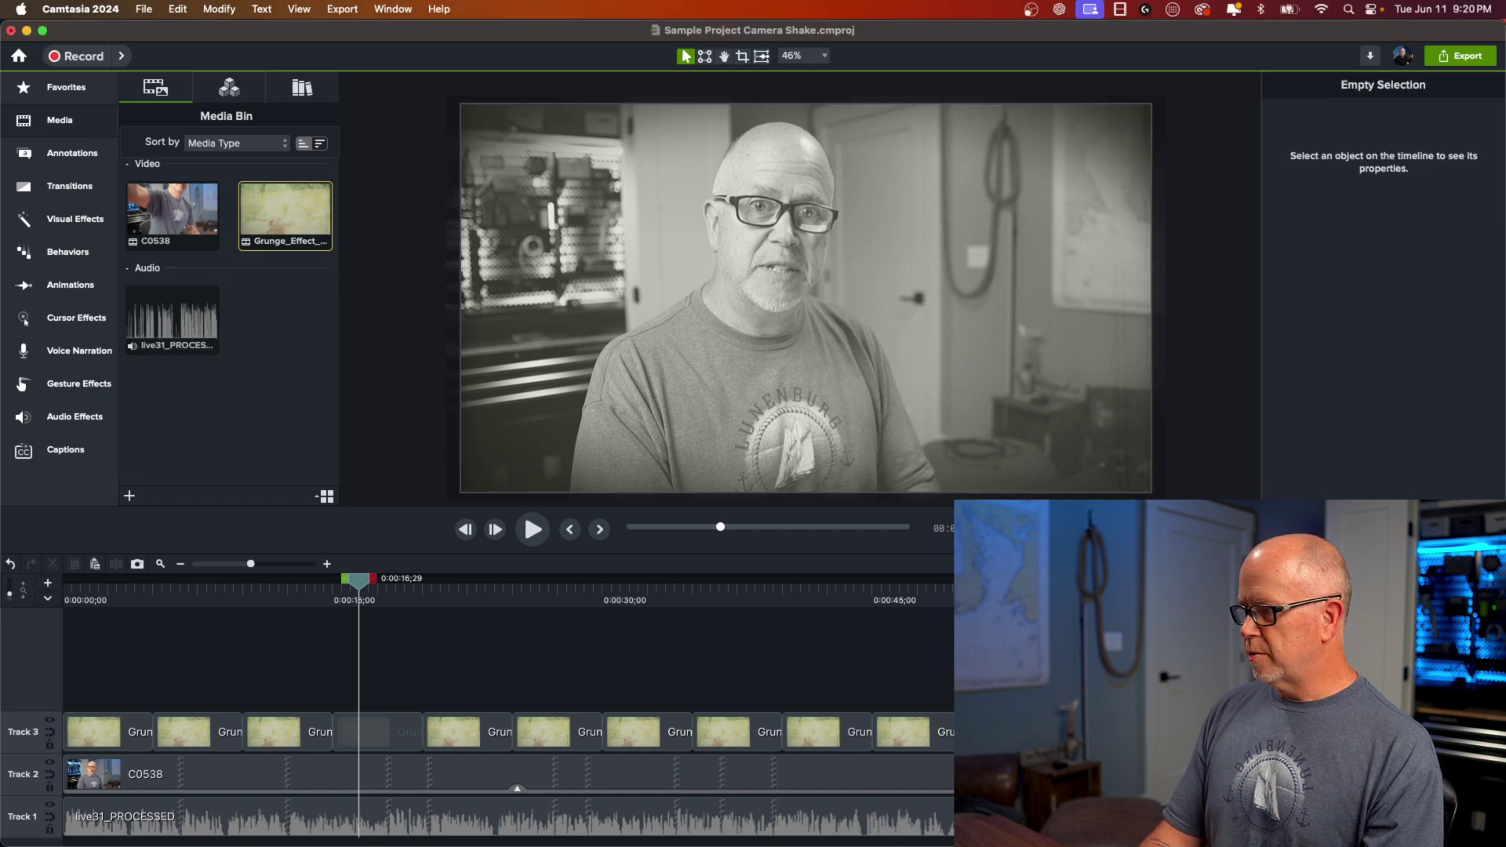
drag(98, 23, 186, 404)
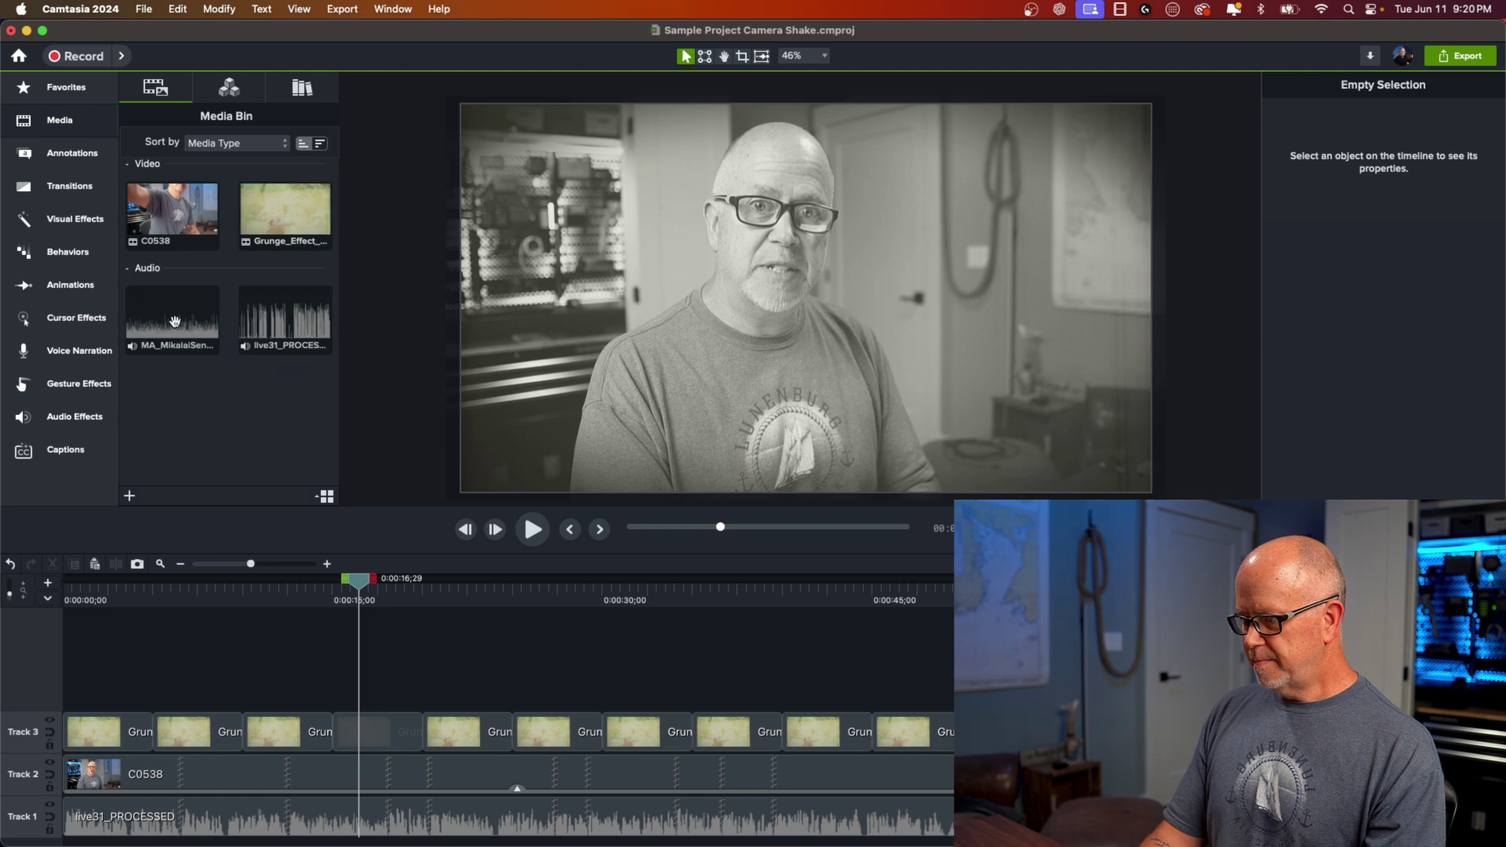
drag(174, 322, 67, 689)
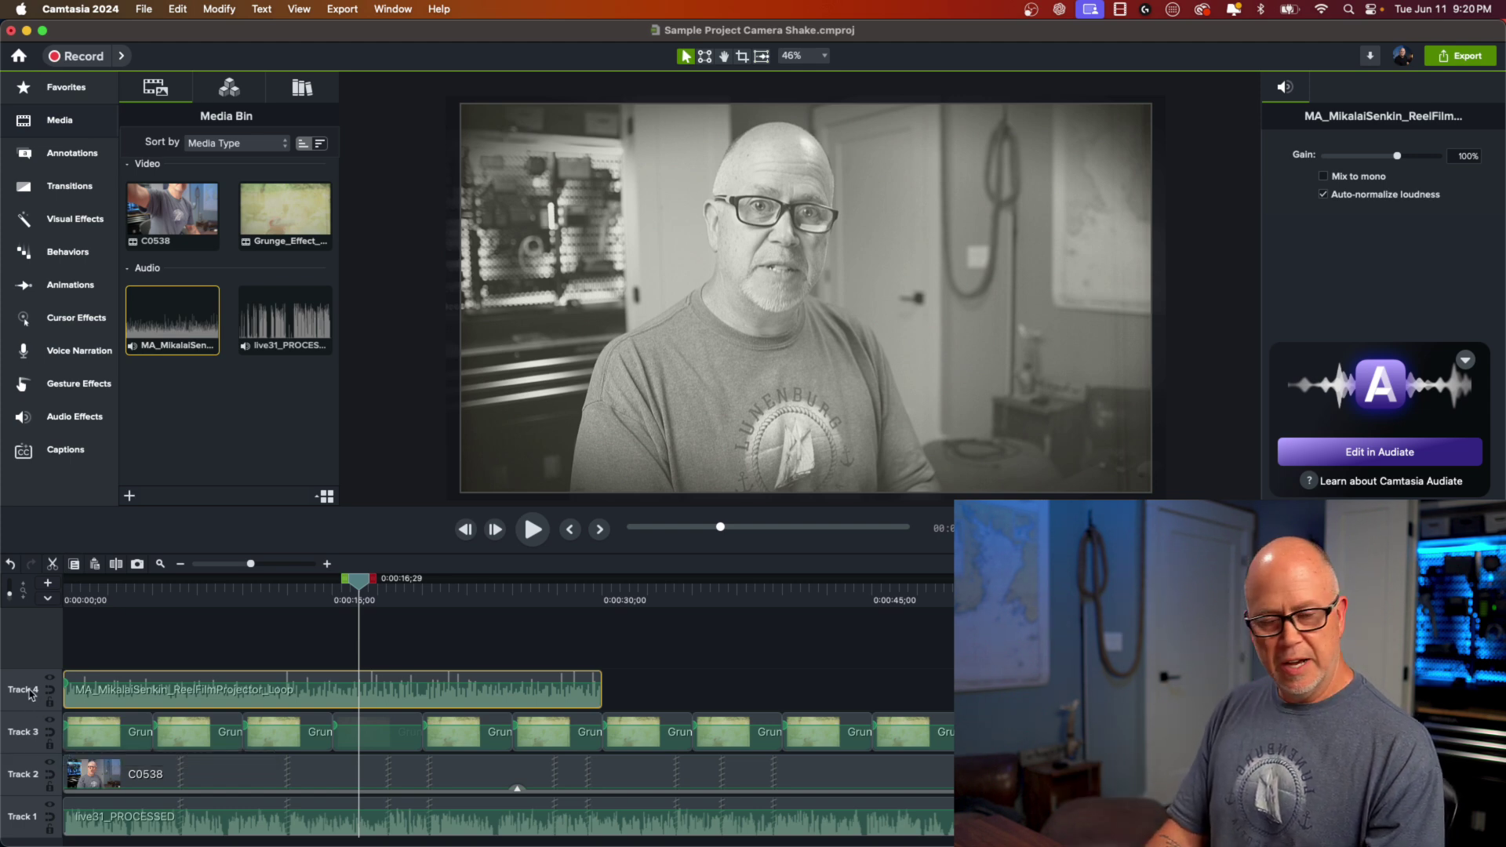
drag(31, 694, 33, 830)
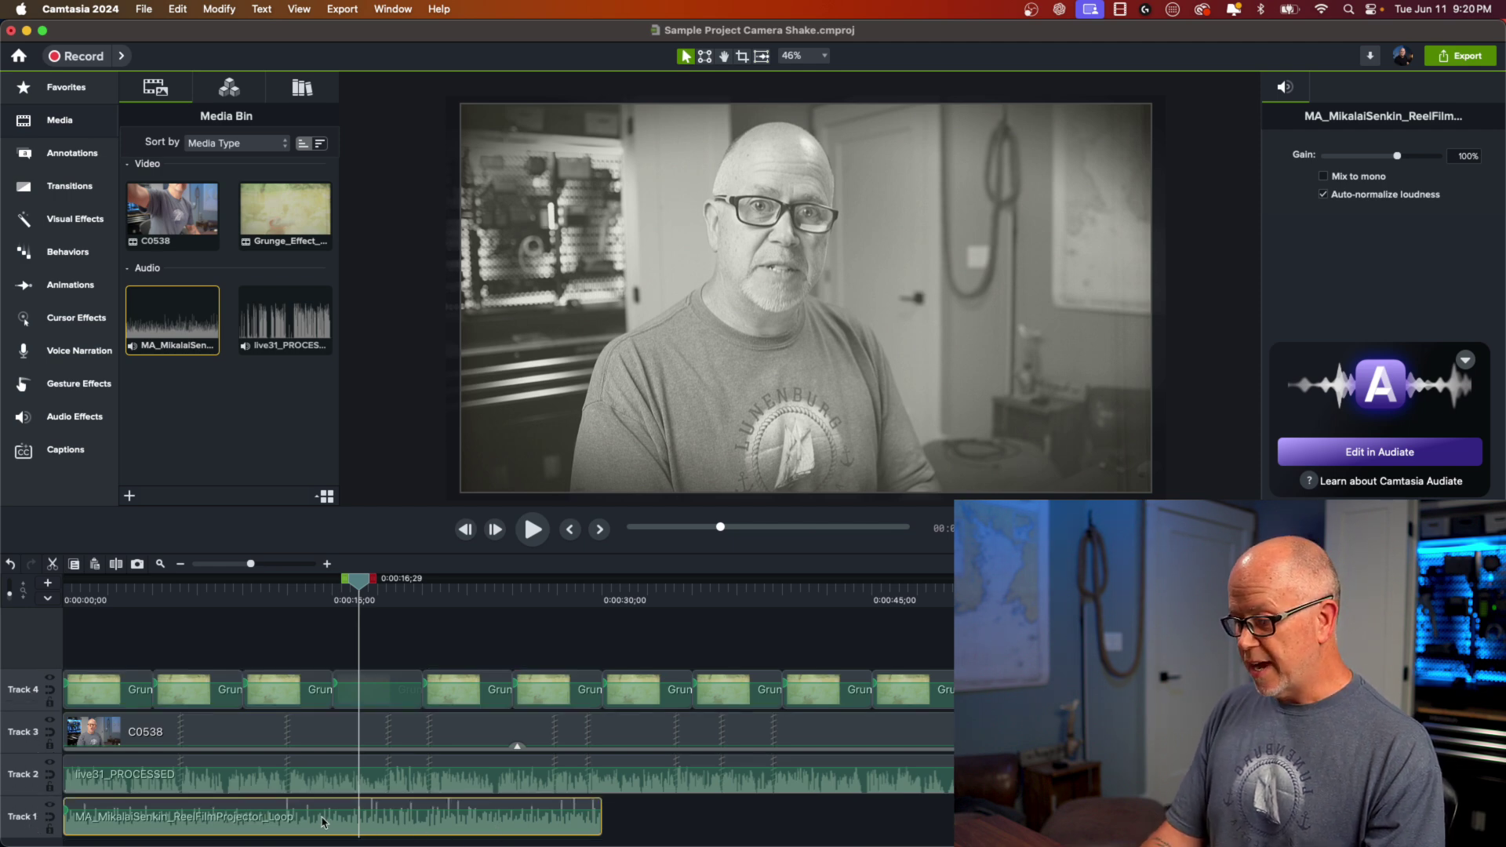
Lower the projector loop's volume to a faint level on Track 1, previewing the mix from about 0:00:06 onward
click(172, 601)
key(space)
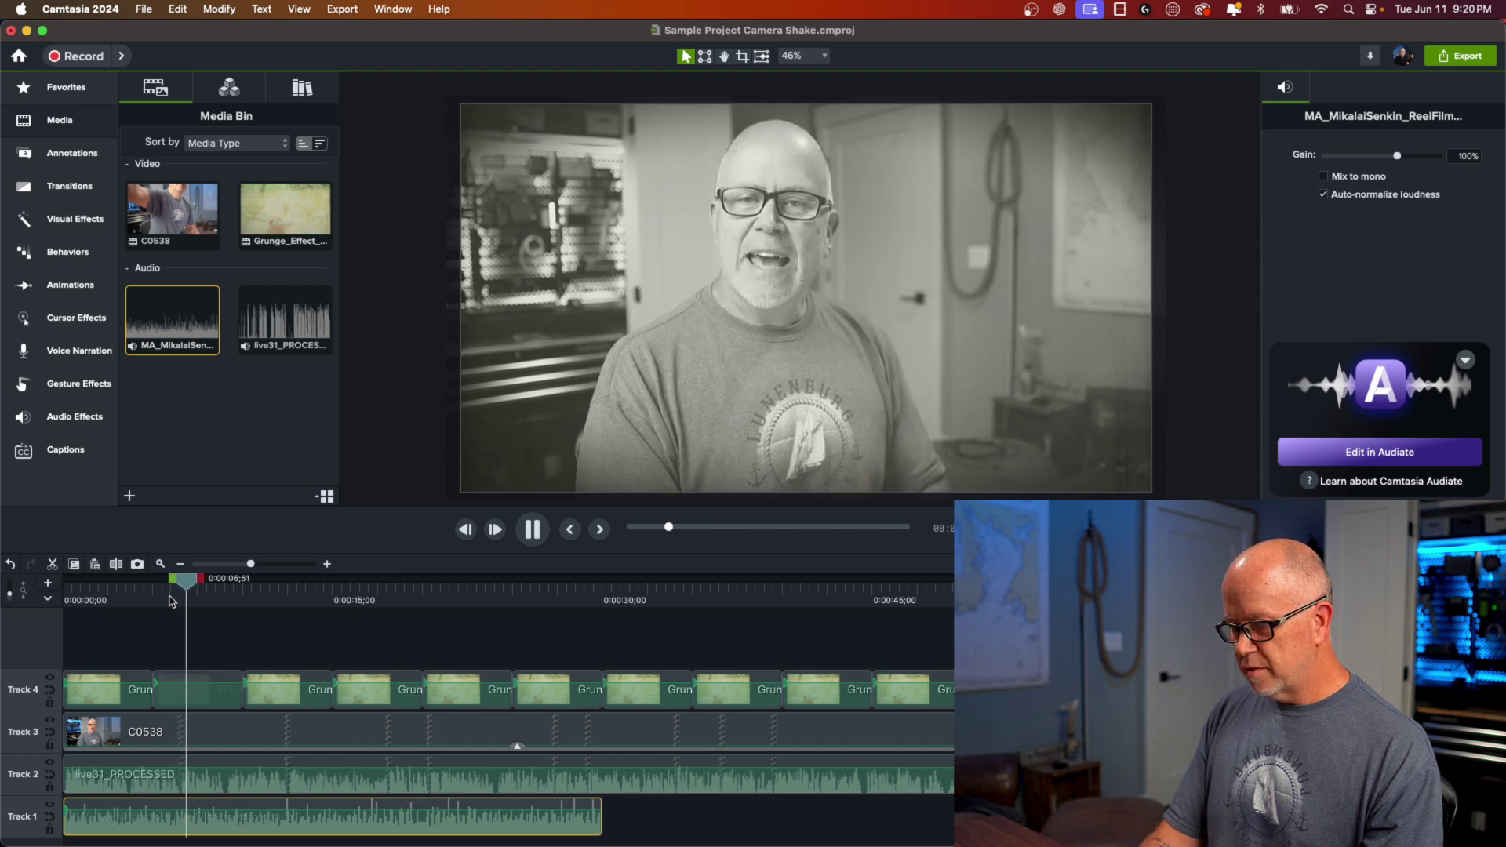
key(space)
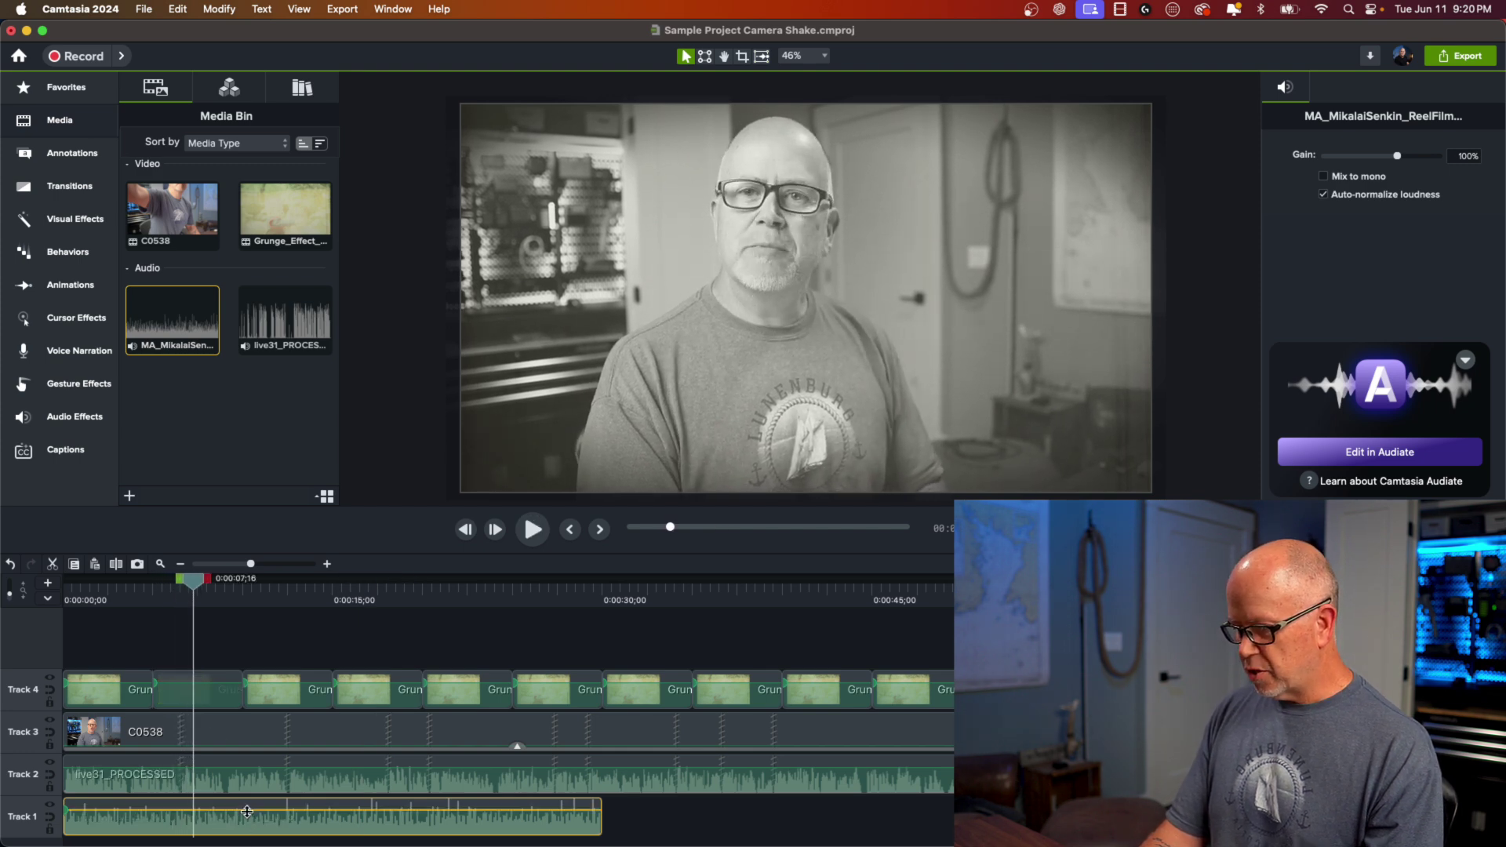
drag(247, 803, 259, 829)
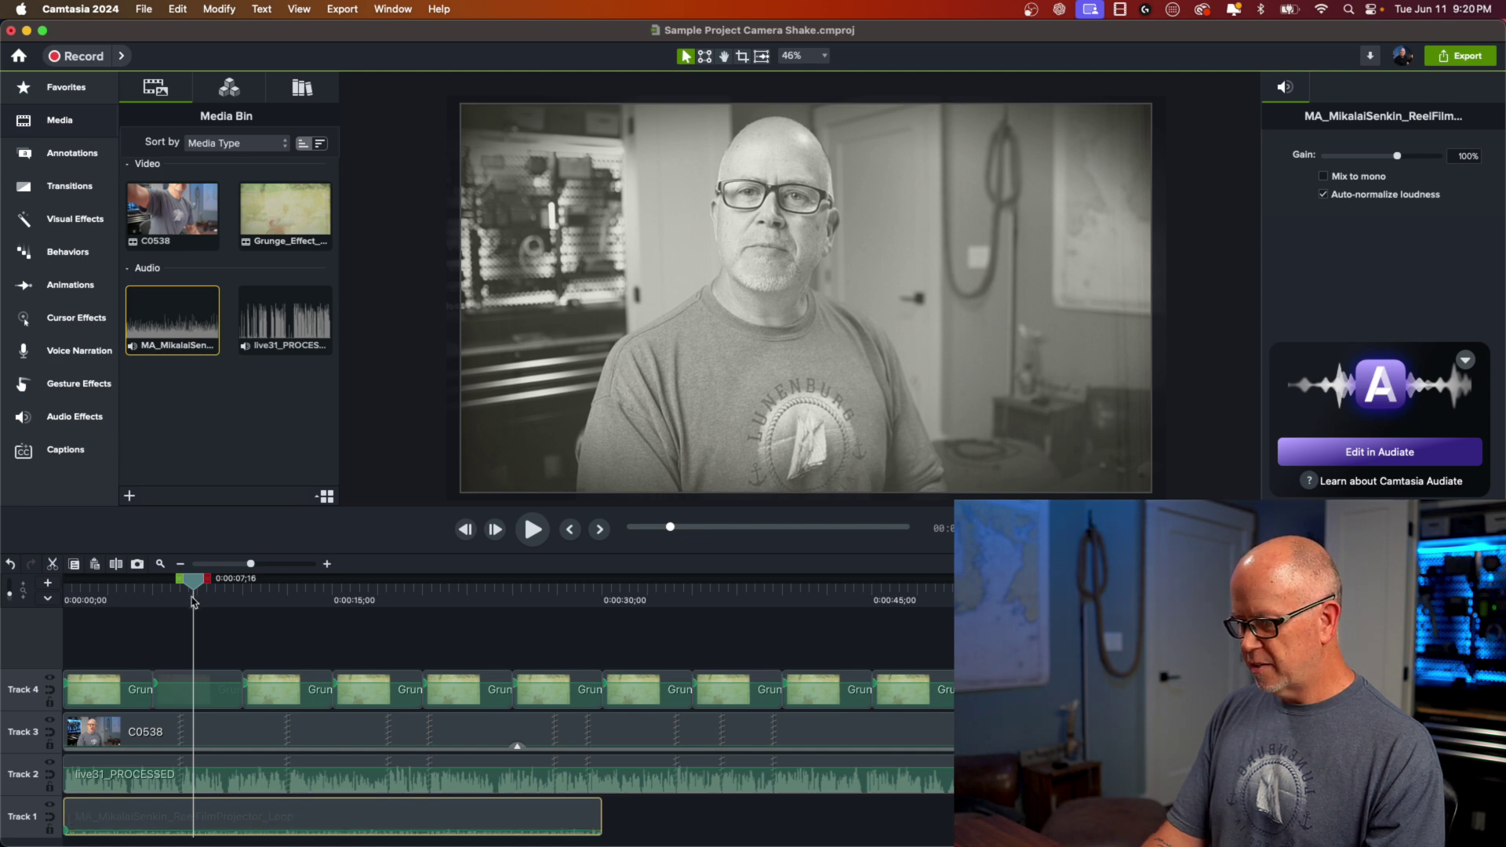
key(space)
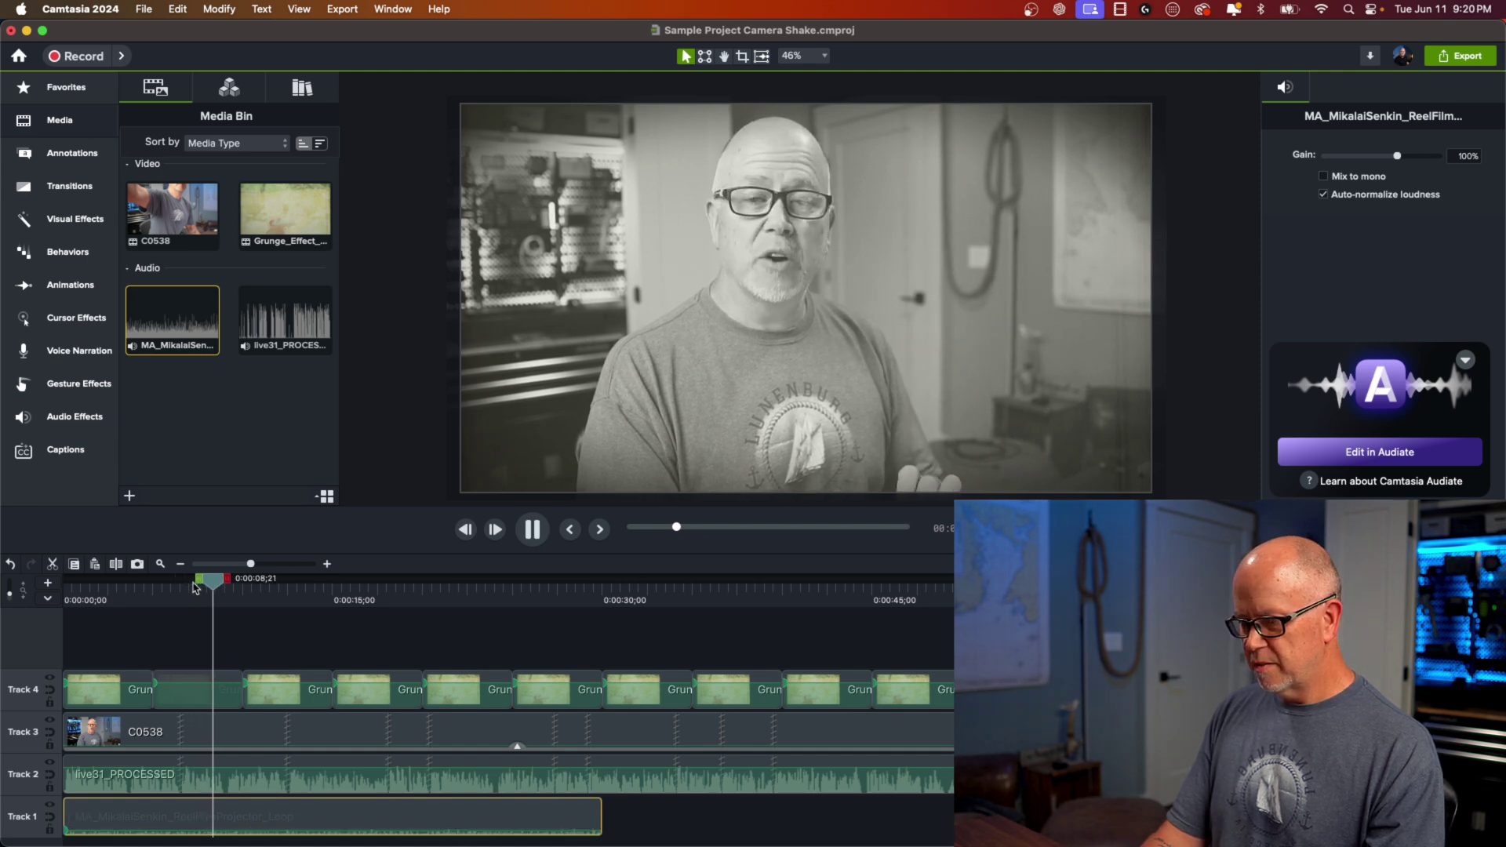
key(space)
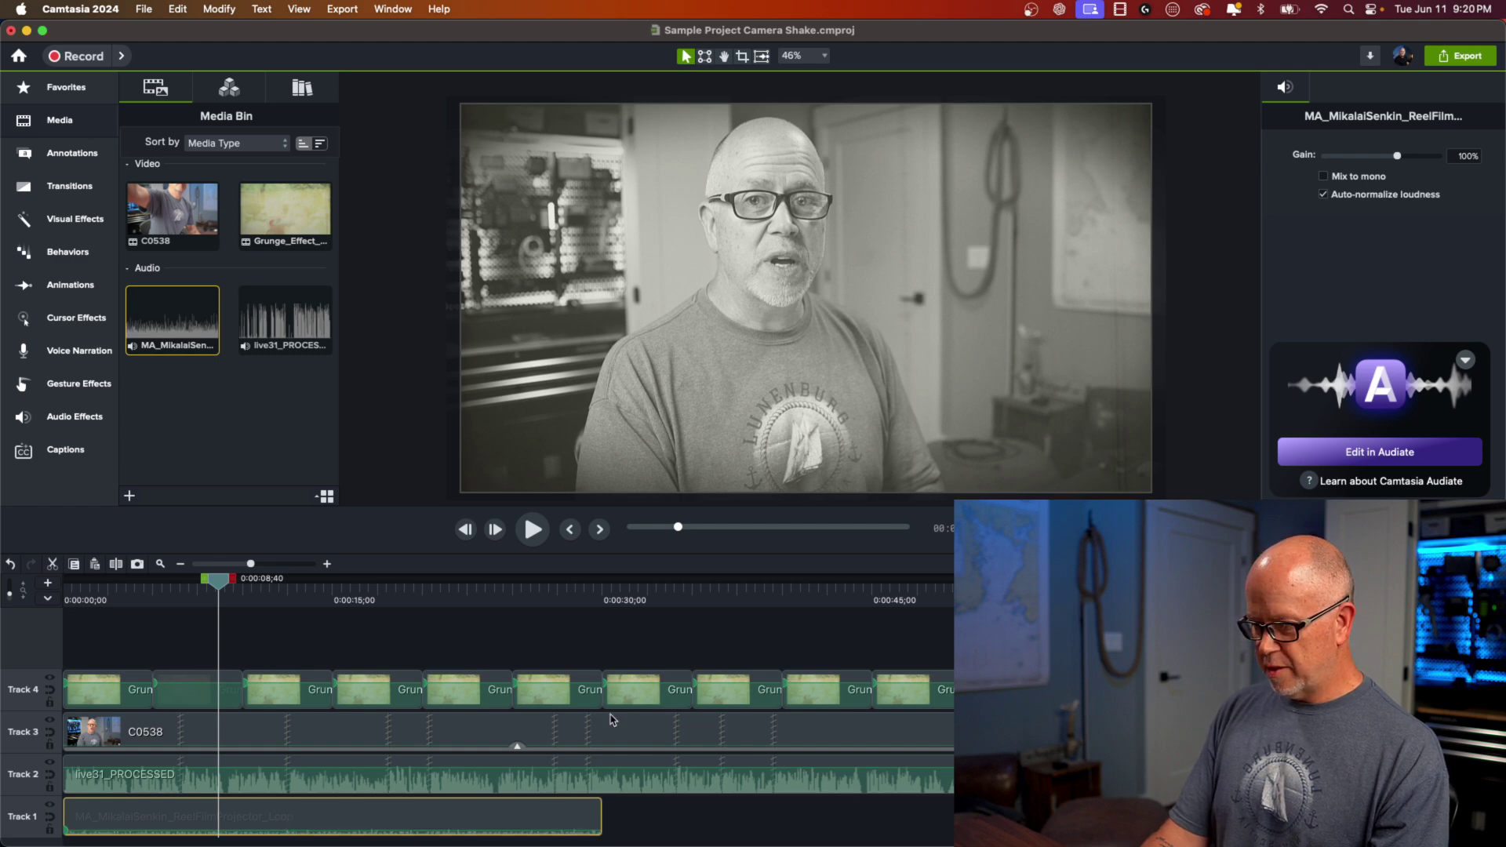
Duplicate the projector loop audio and place the copy directly after the original on Track 1
click(660, 600)
key(super+v)
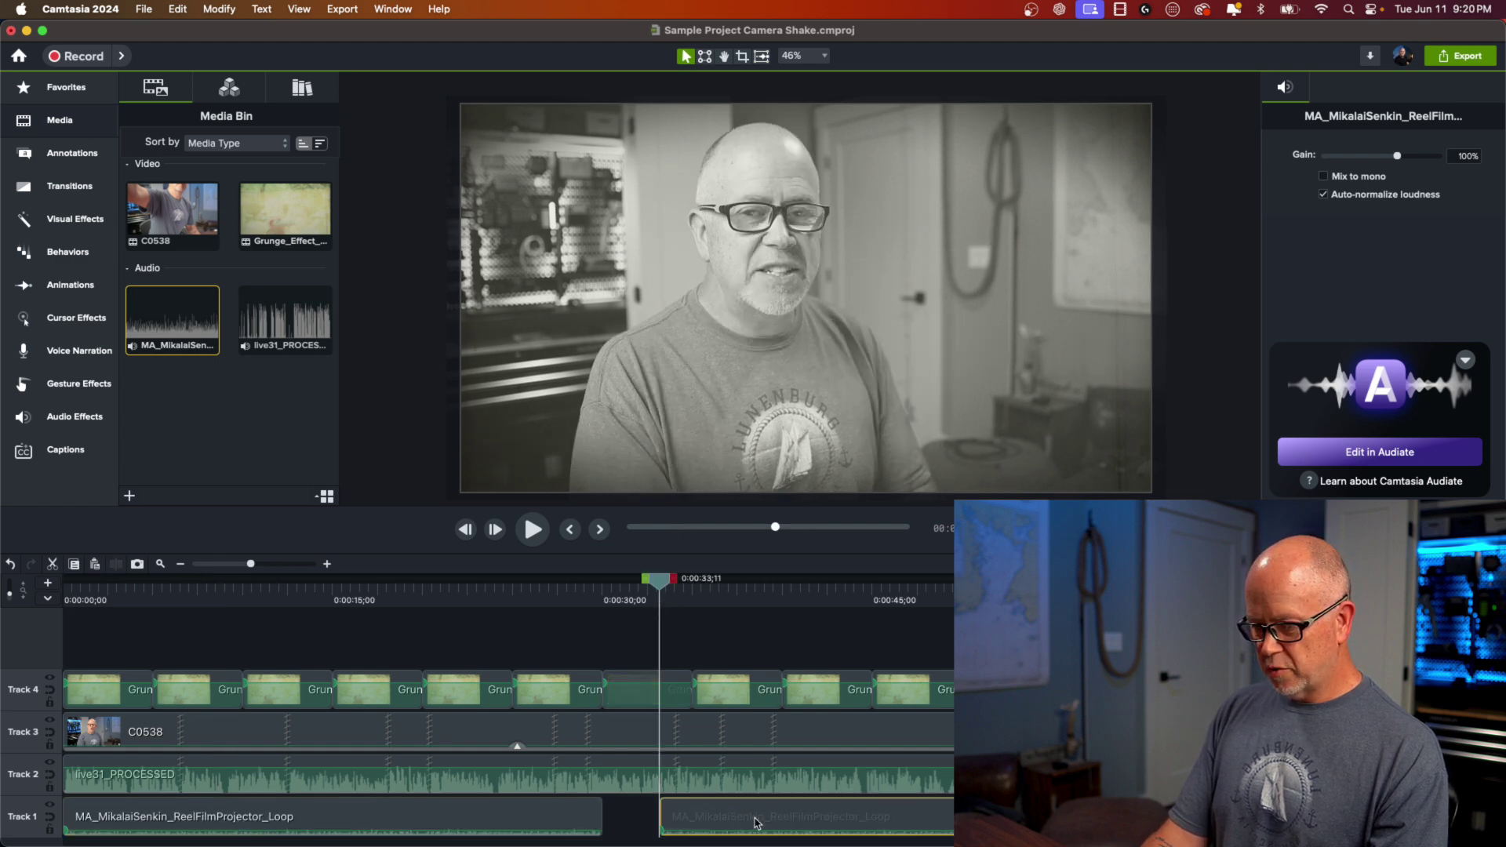
drag(753, 820, 689, 828)
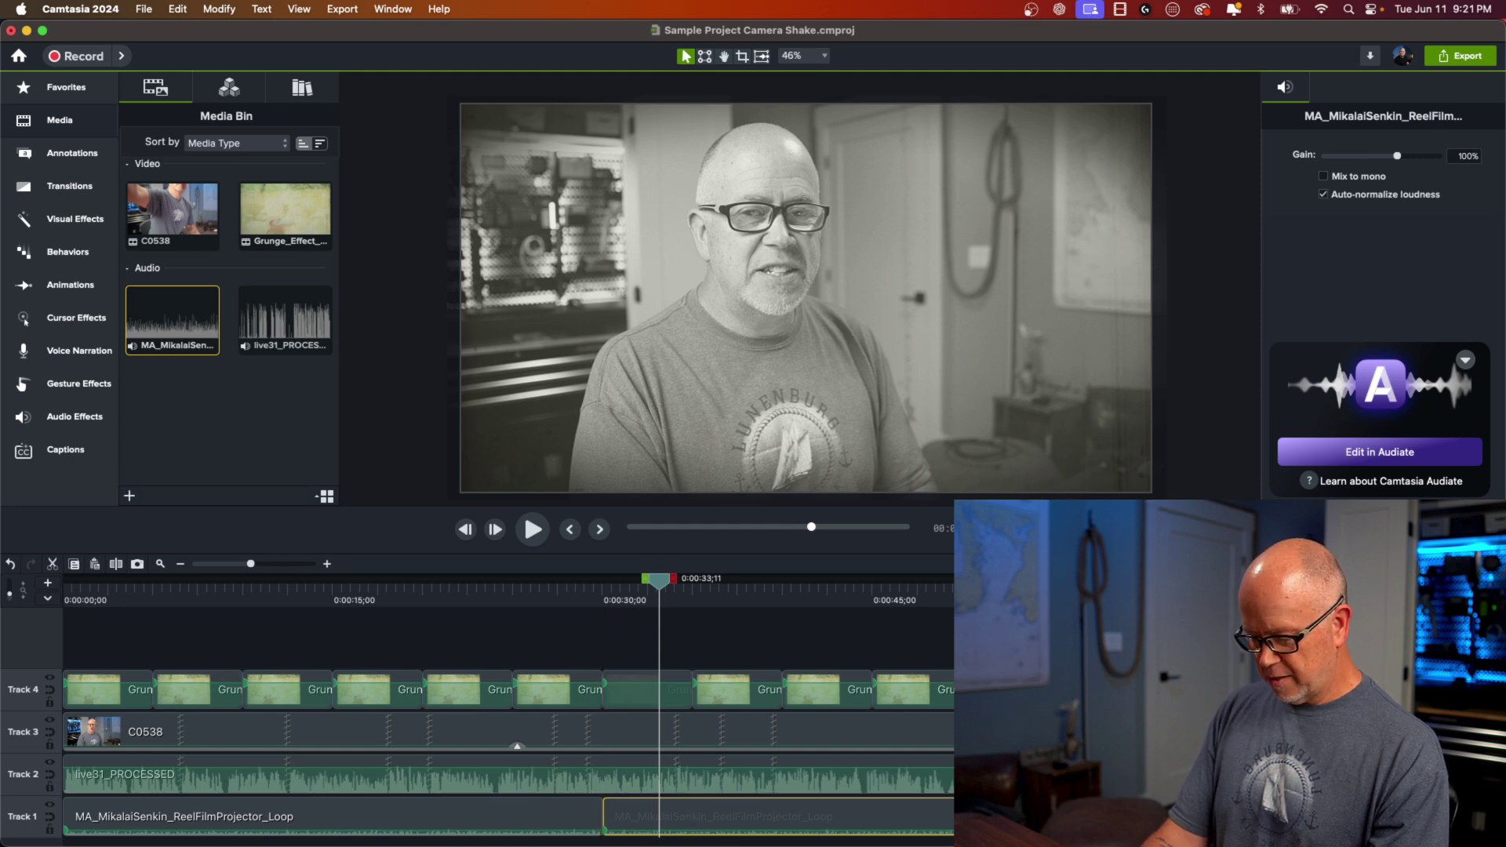
Clear the selection and play the timeline from about 0:00:22 to preview the overlay with the projector sound
click(506, 637)
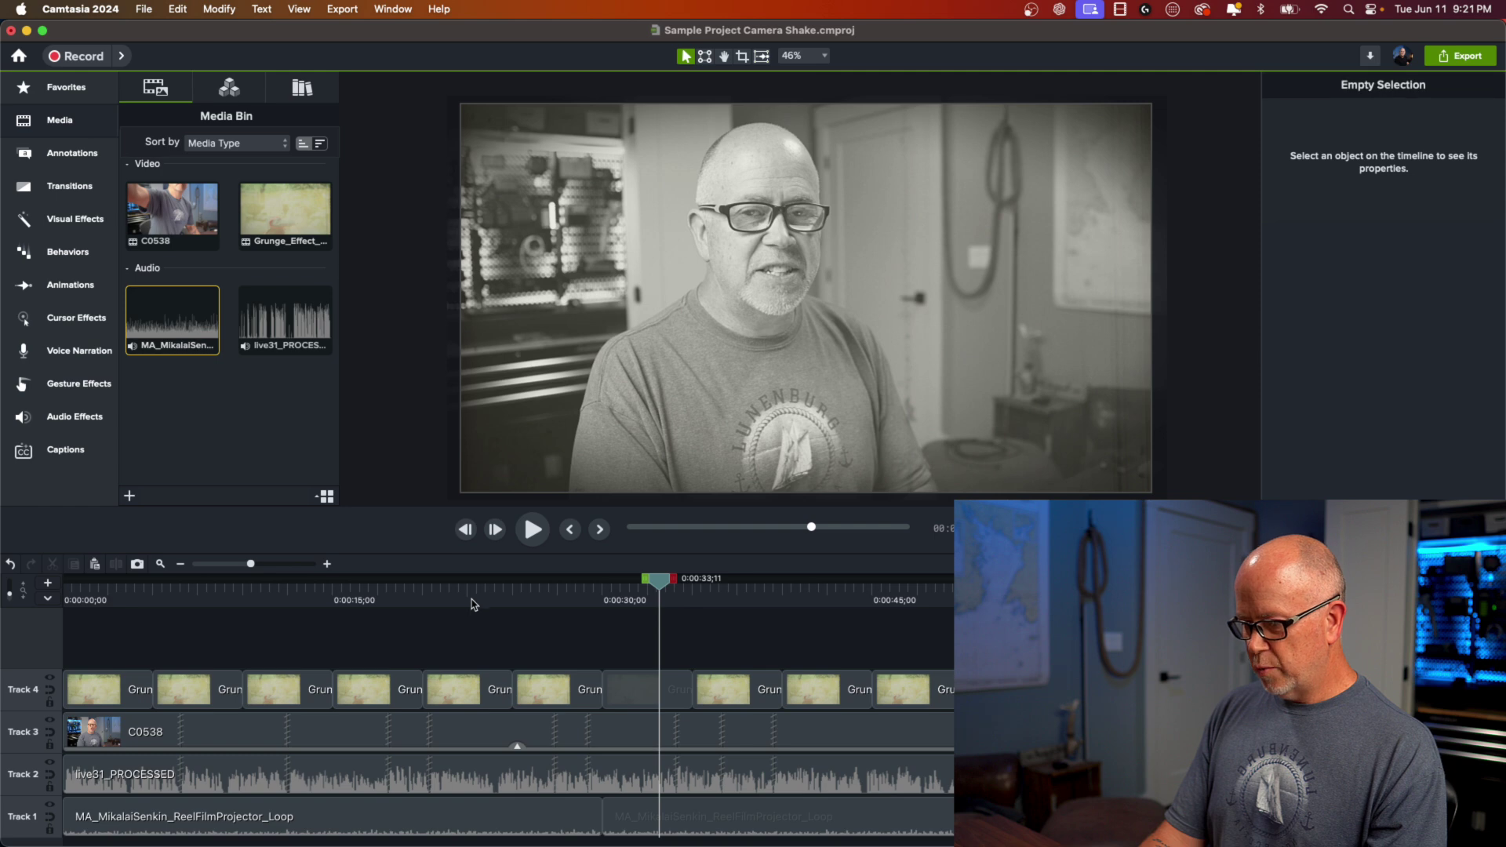
click(471, 600)
key(space)
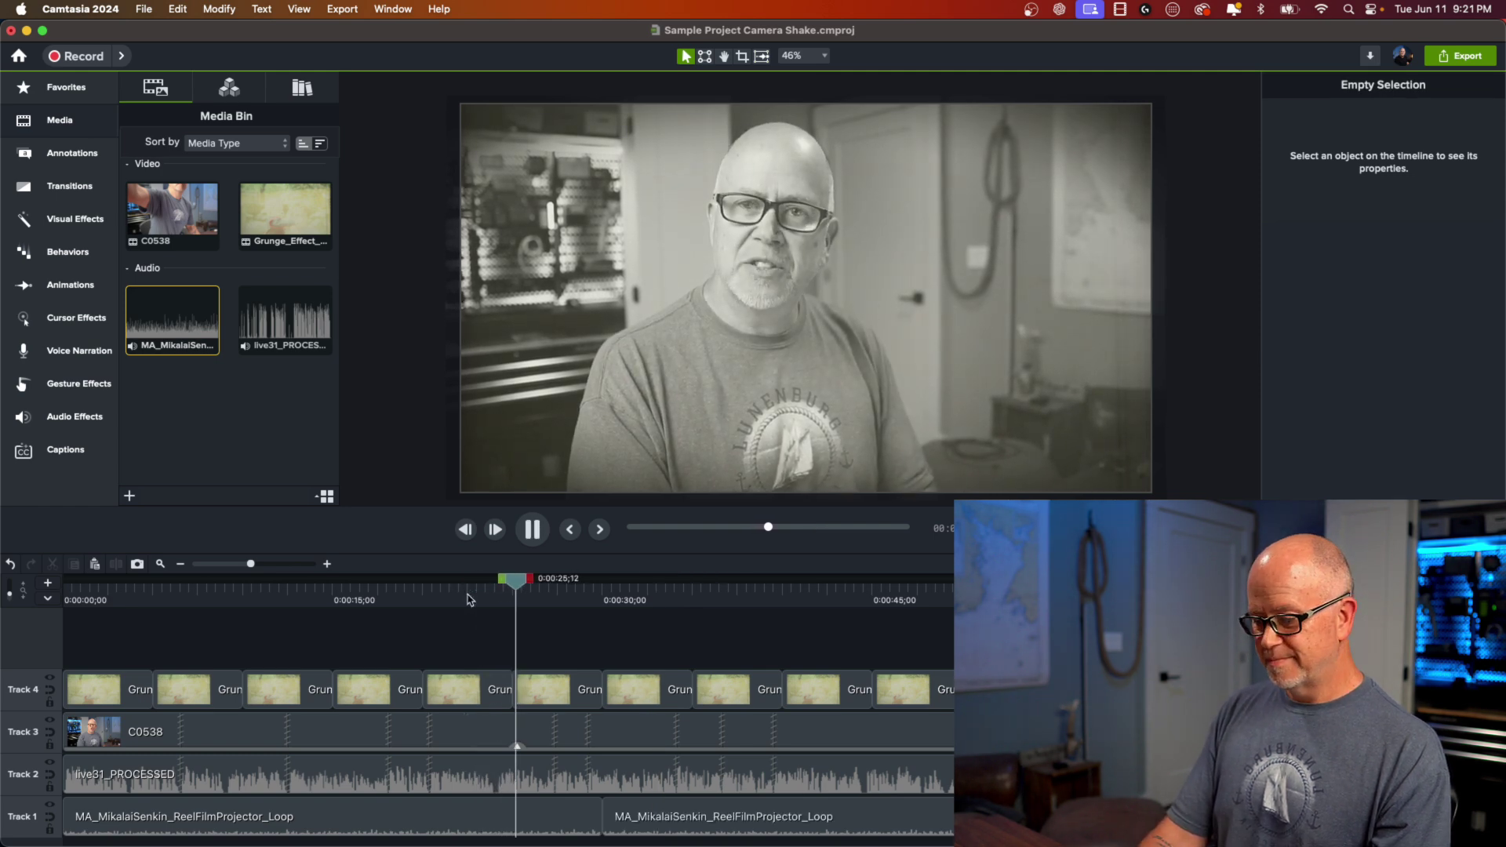
key(space)
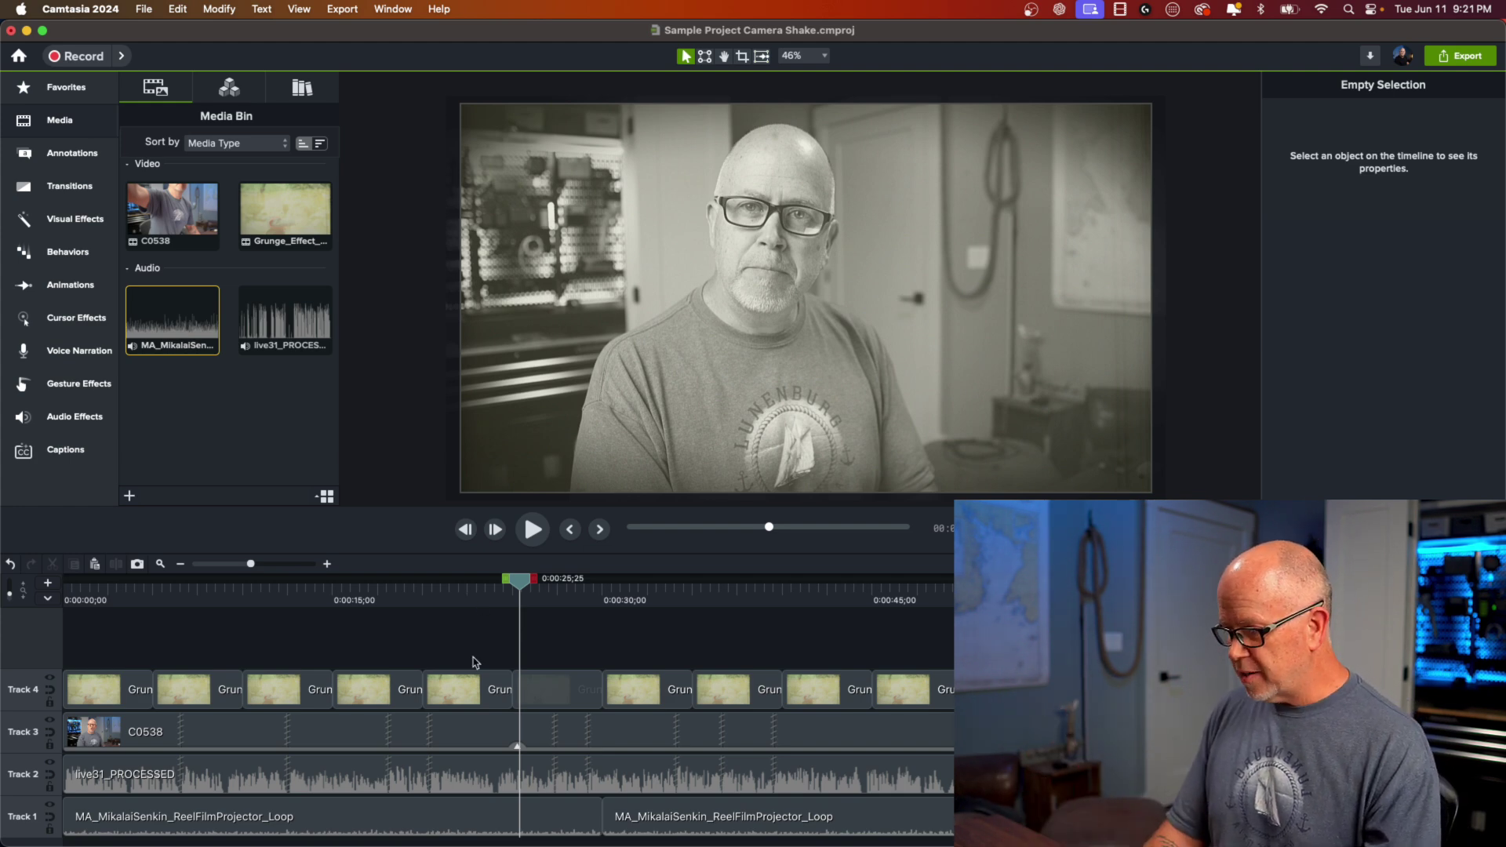
Add a Clip Speed effect to the C0538 clip on Track 3
click(797, 732)
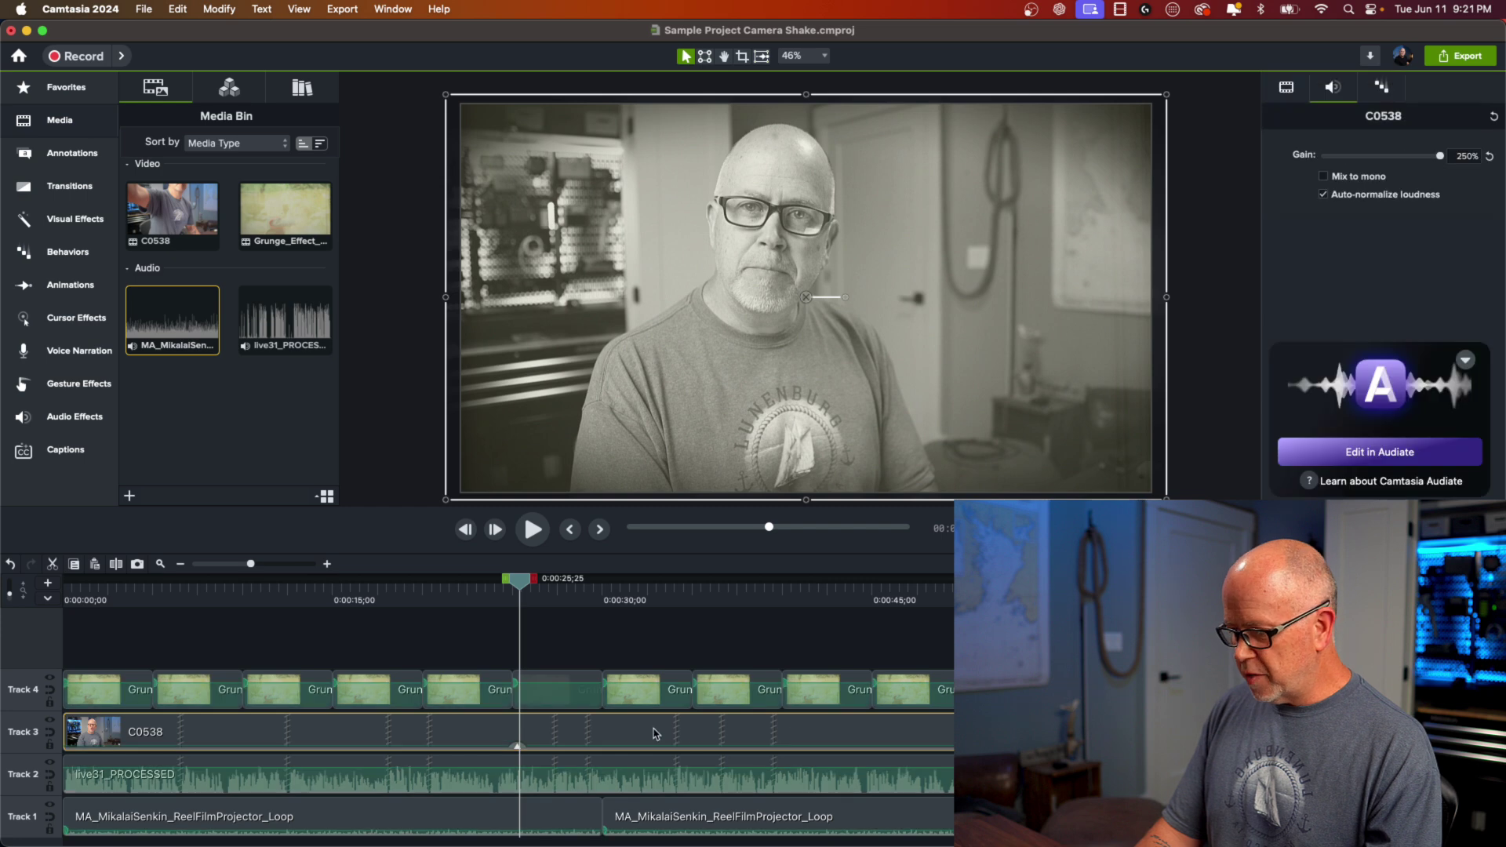
right_click(811, 738)
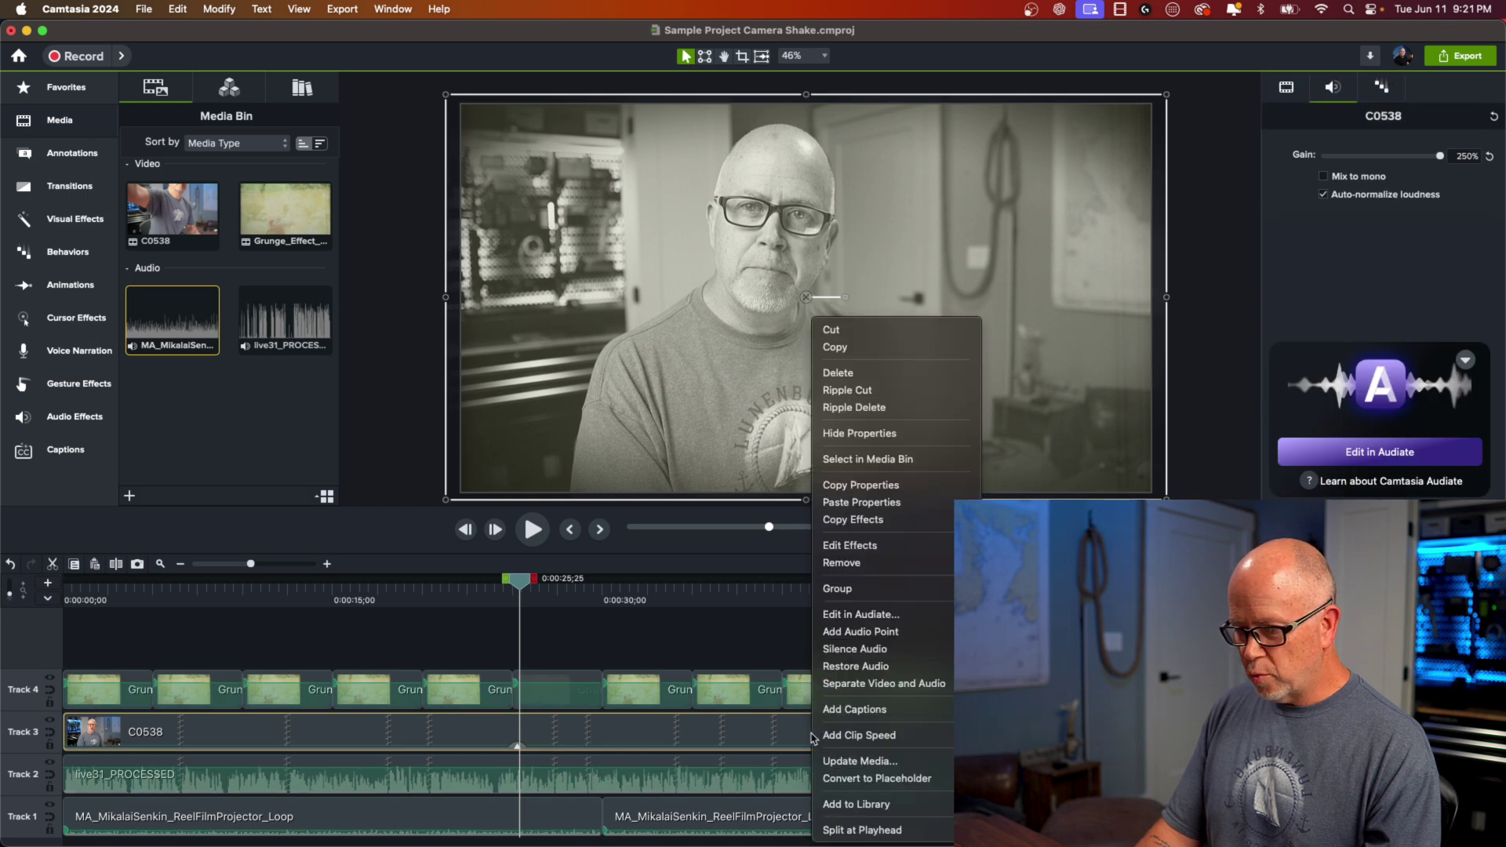
click(866, 735)
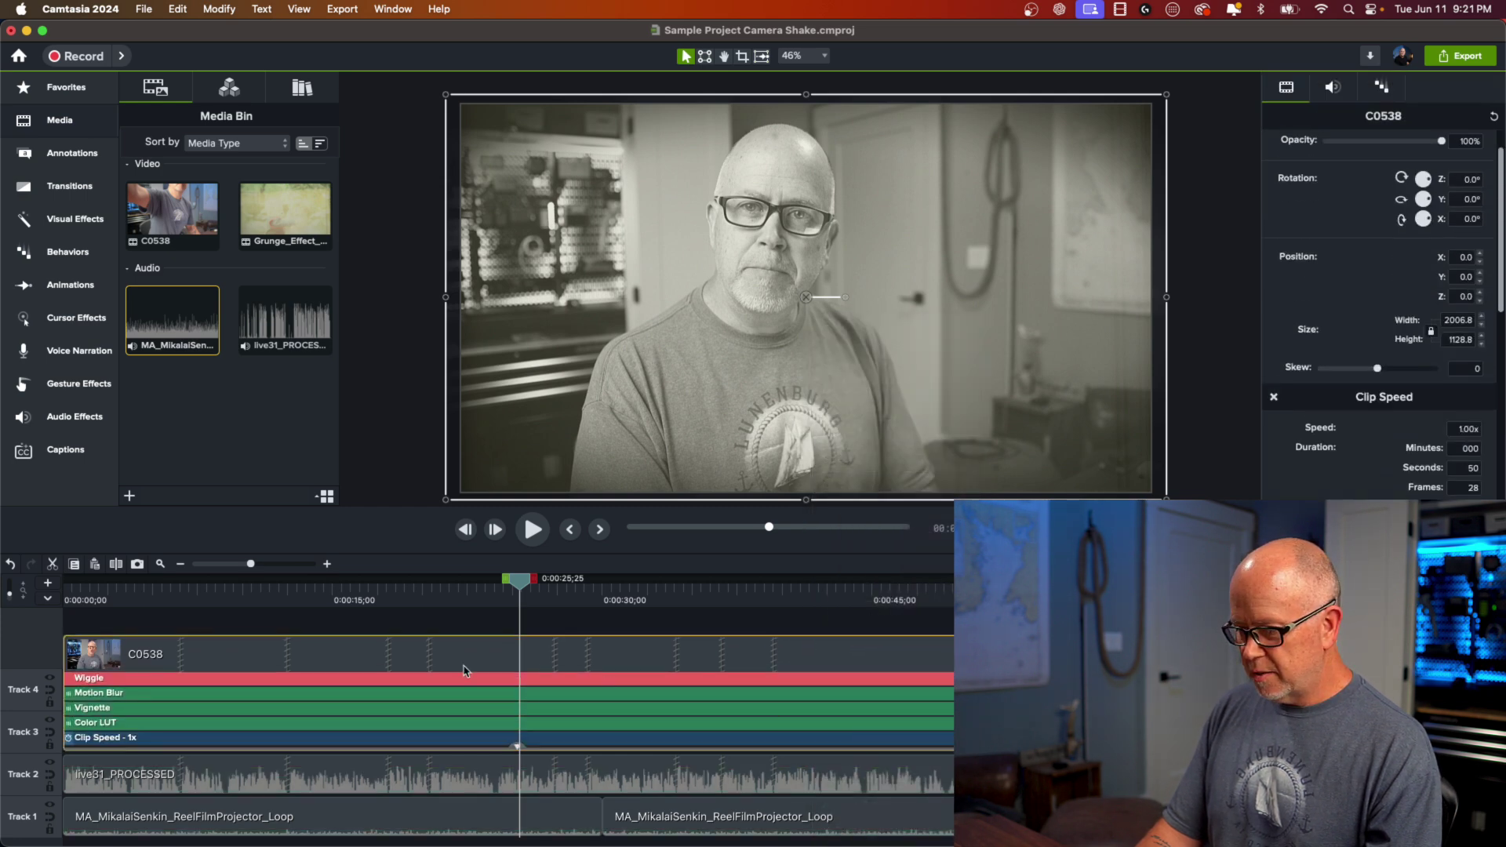